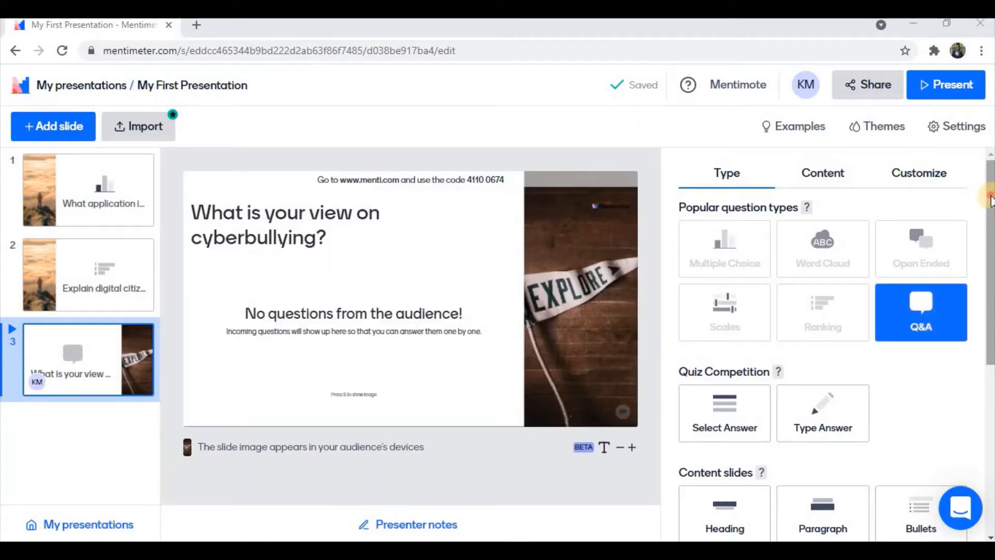
Add a new slide after slide 3 using the Select Answer quiz competition type.
left_click_drag(990, 200, 990, 203)
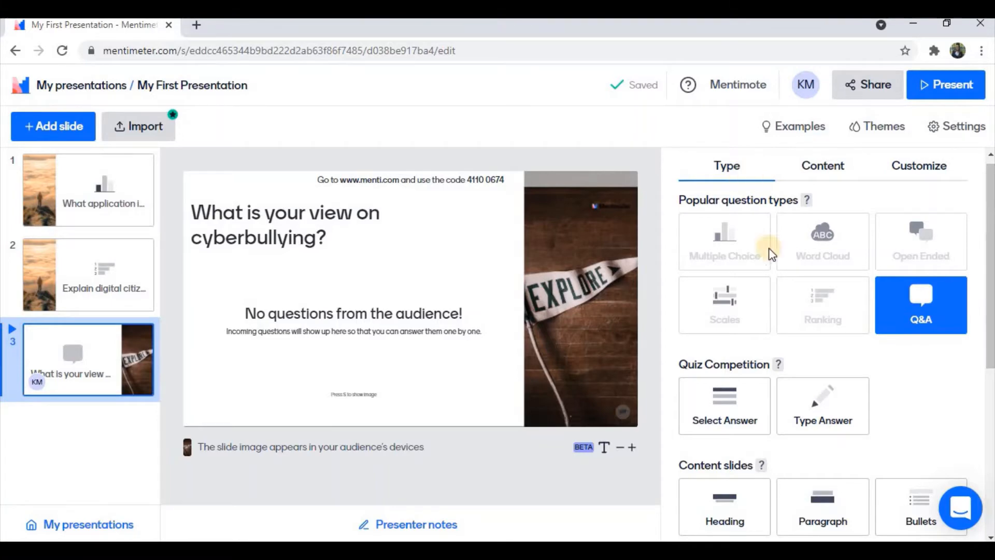
mouse_move(775, 368)
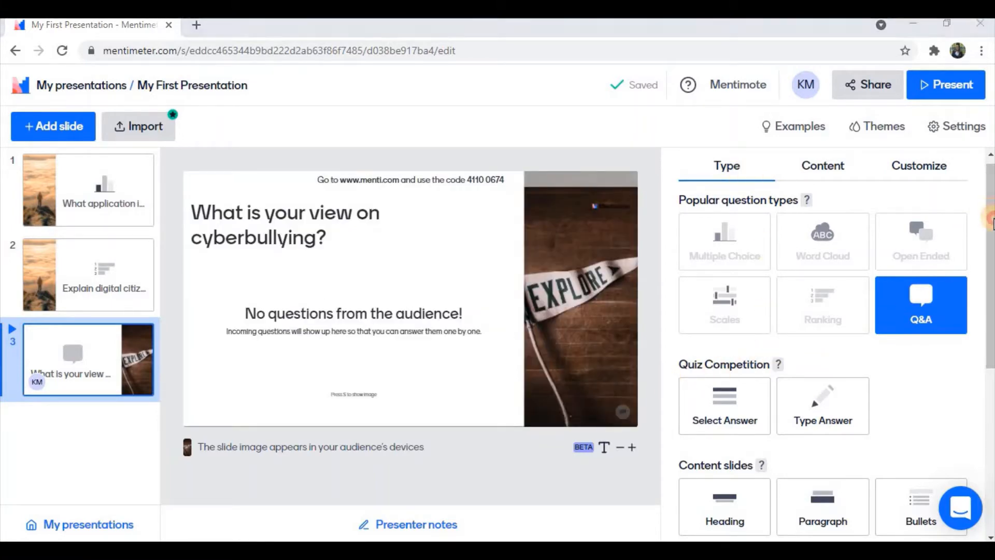
left_click_drag(990, 213, 993, 258)
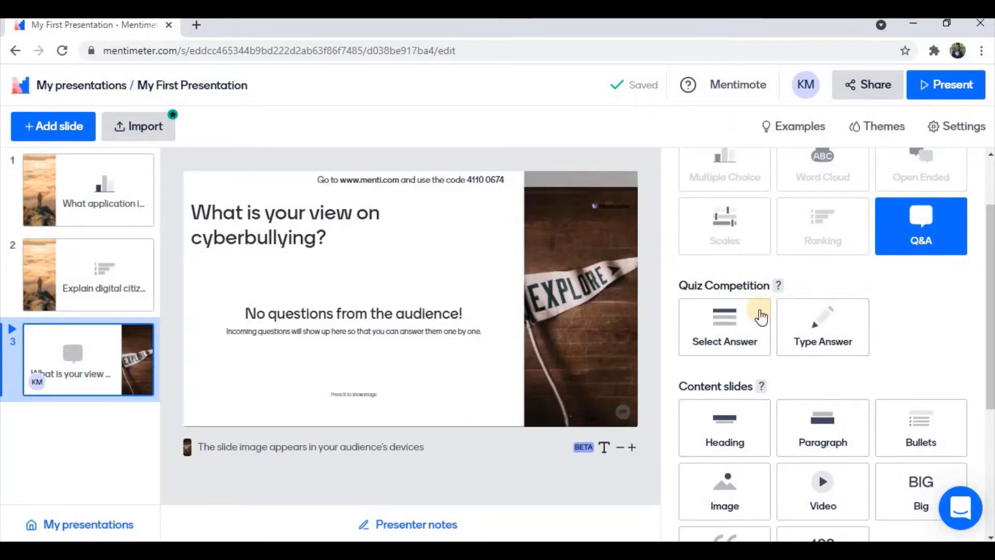
left_click(43, 124)
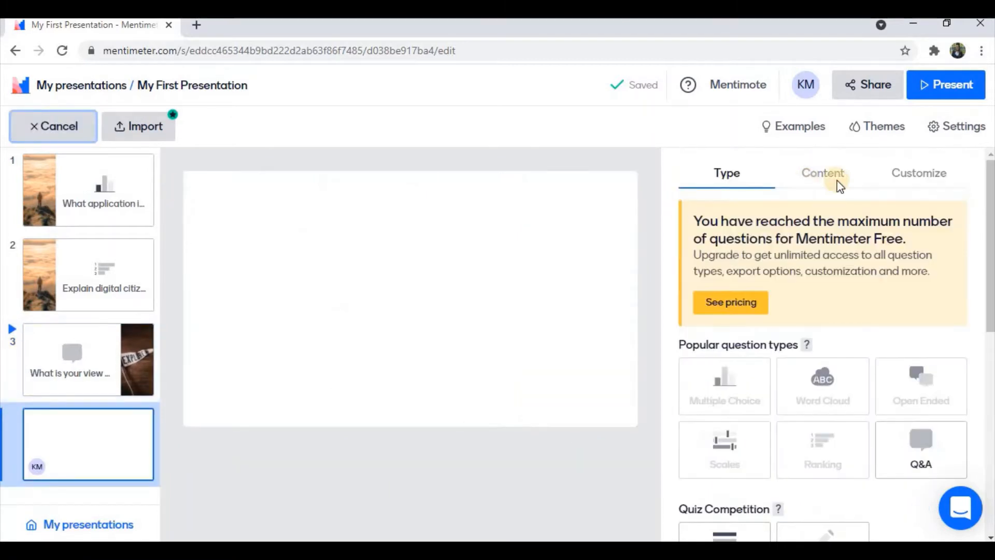
left_click_drag(990, 239, 989, 322)
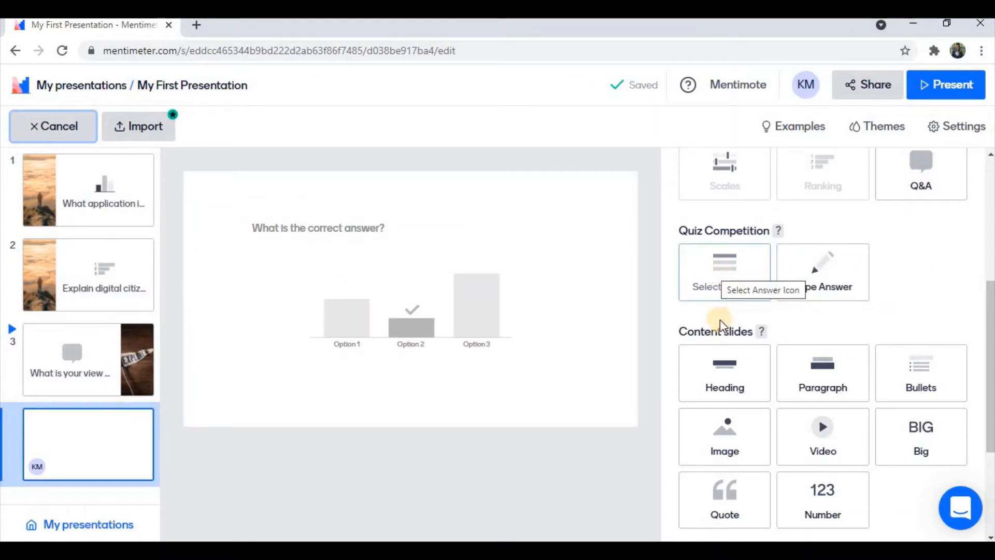
left_click(724, 275)
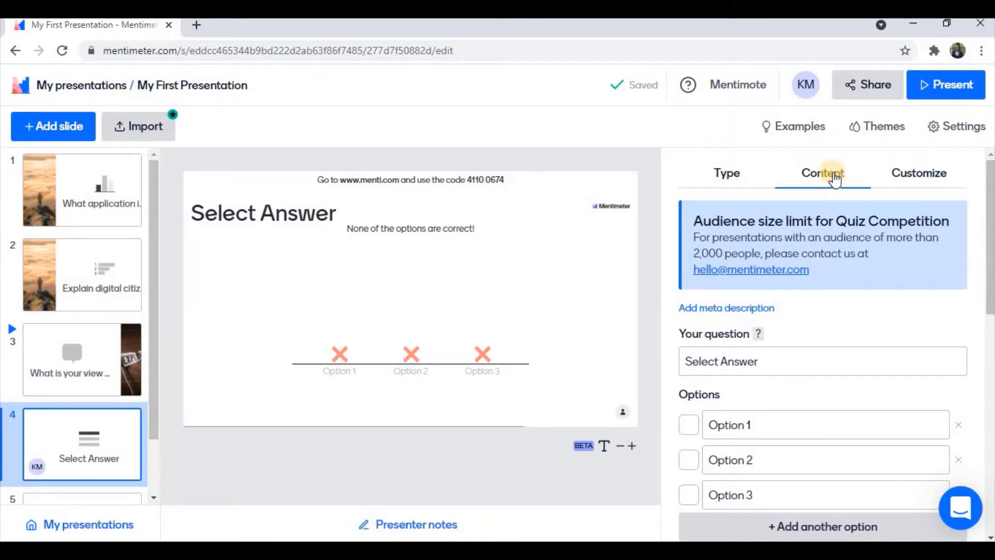
Examine the Select Answer slide's content settings, including options, image, answer time, quiz music tracks and leaderboard, plus the accompanying Leaderboard slide.
scroll(990, 208, "down", 2)
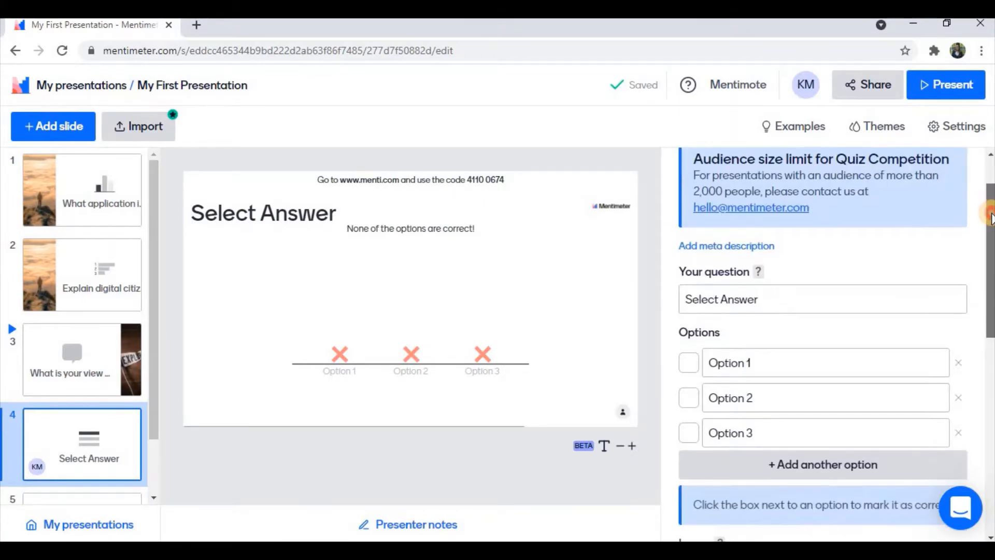
scroll(990, 233, "down", 1)
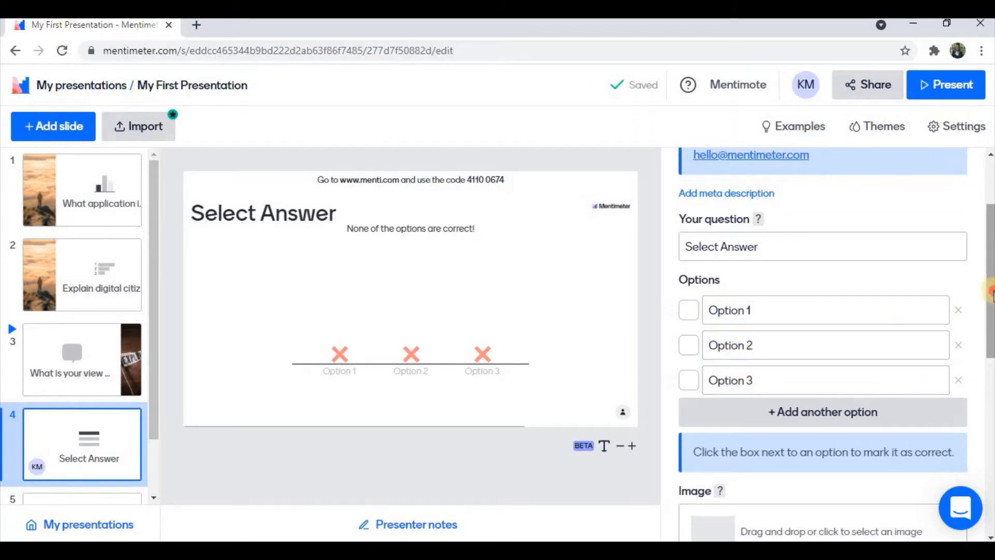
left_click_drag(991, 291, 991, 429)
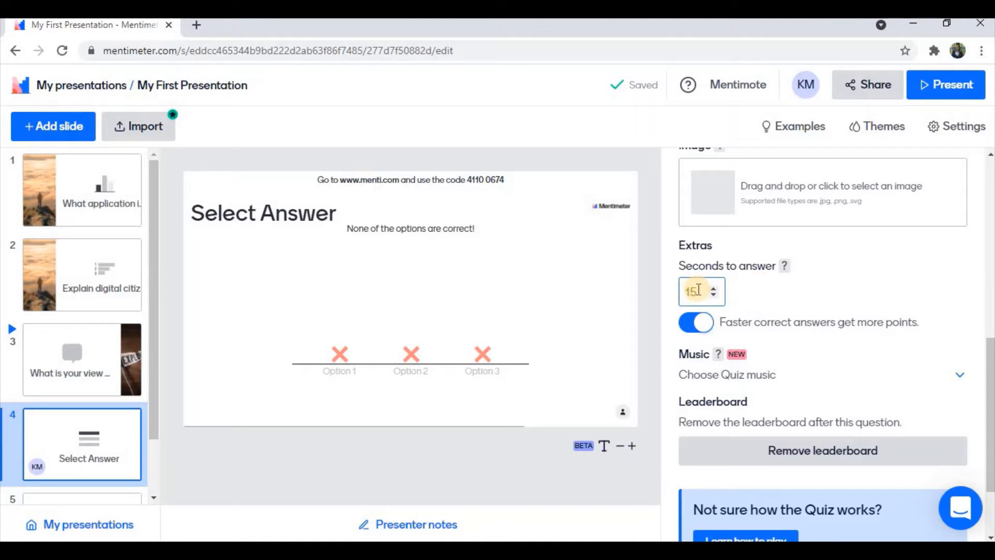
left_click(851, 289)
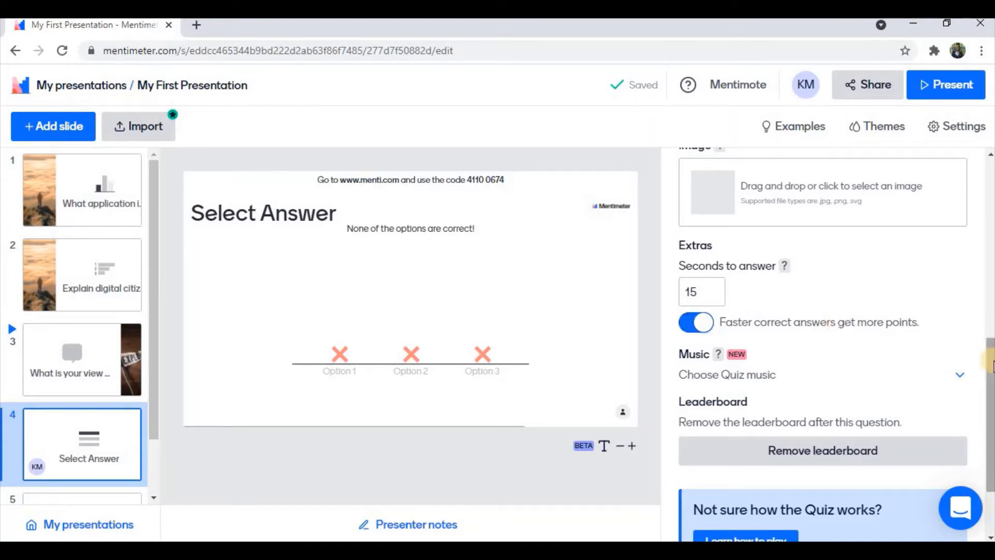
scroll(769, 354, "down", 1)
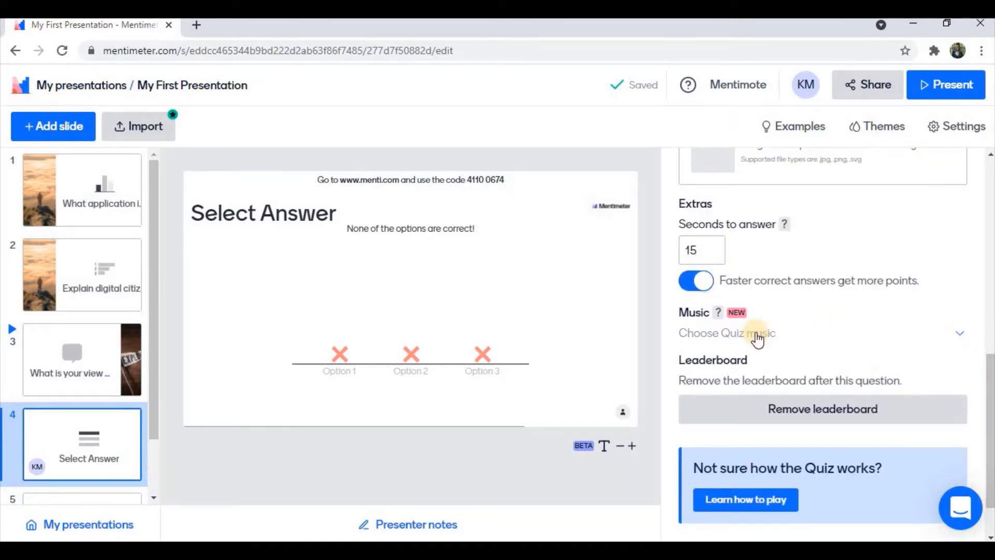
left_click(758, 337)
scroll(991, 406, "down", 2)
left_click_drag(992, 402, 990, 375)
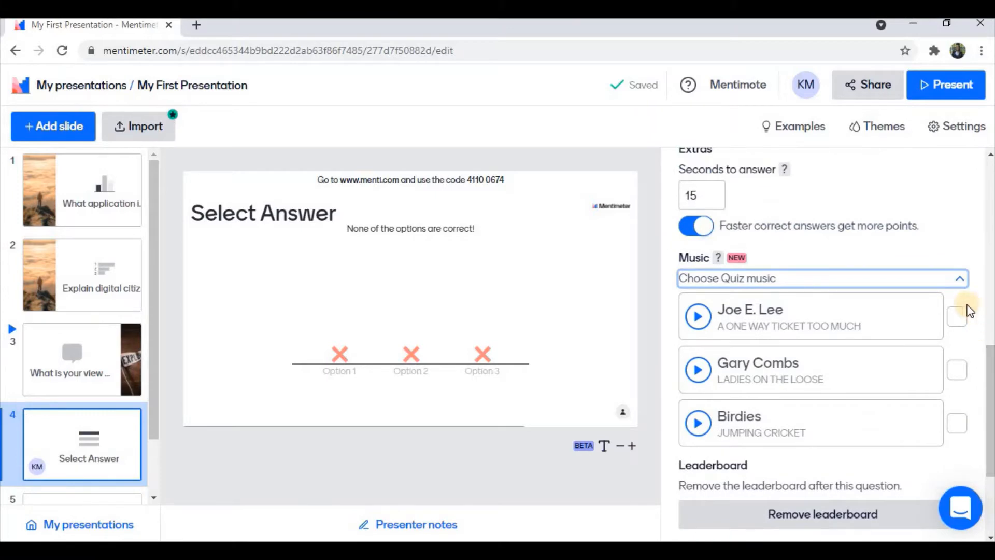
left_click(962, 275)
left_click_drag(990, 389, 990, 397)
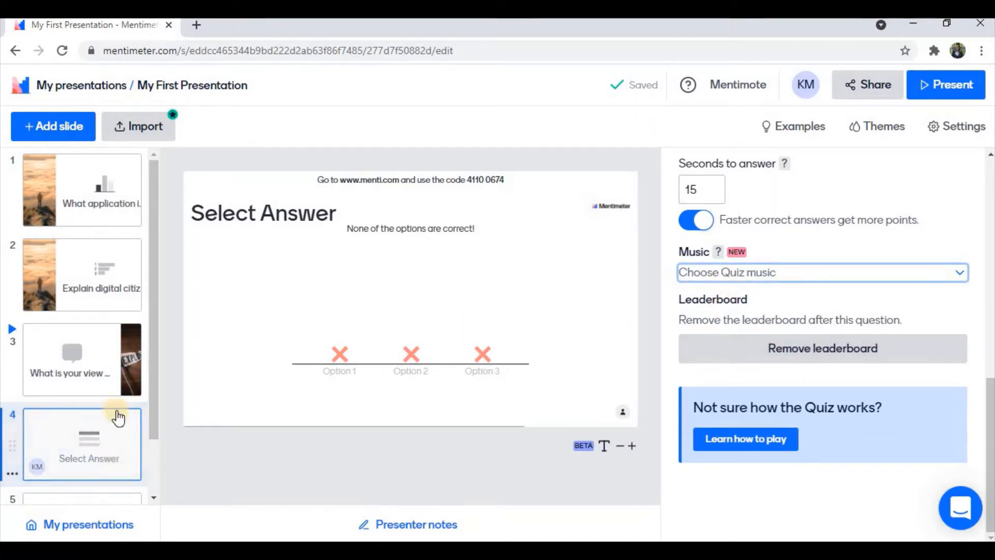
mouse_move(155, 411)
left_mouse_down()
mouse_move(151, 461)
mouse_move(106, 472)
left_mouse_up()
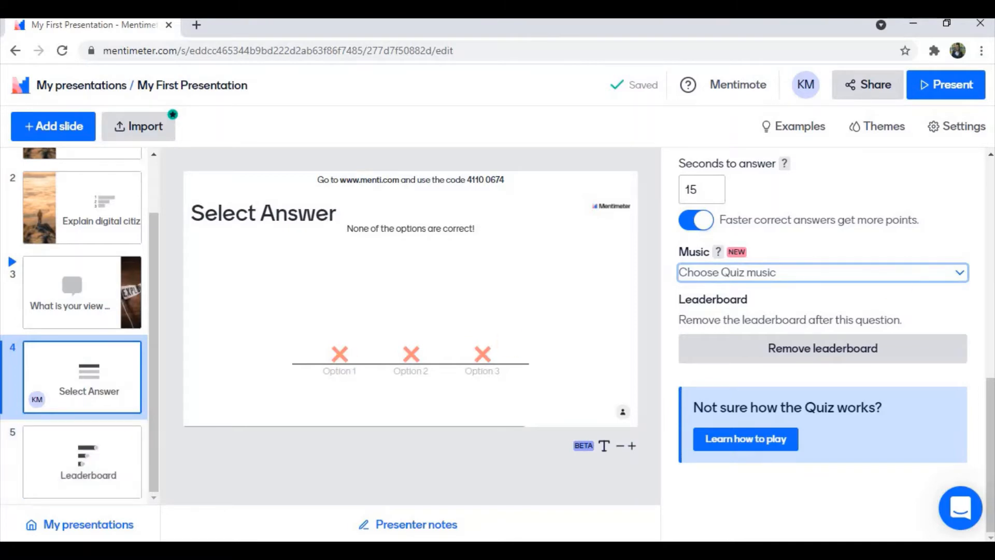
Set the quiz slide's question to the suggested "What application is used to create powerpoint on google?".
left_click_drag(990, 441, 989, 231)
left_click(709, 327)
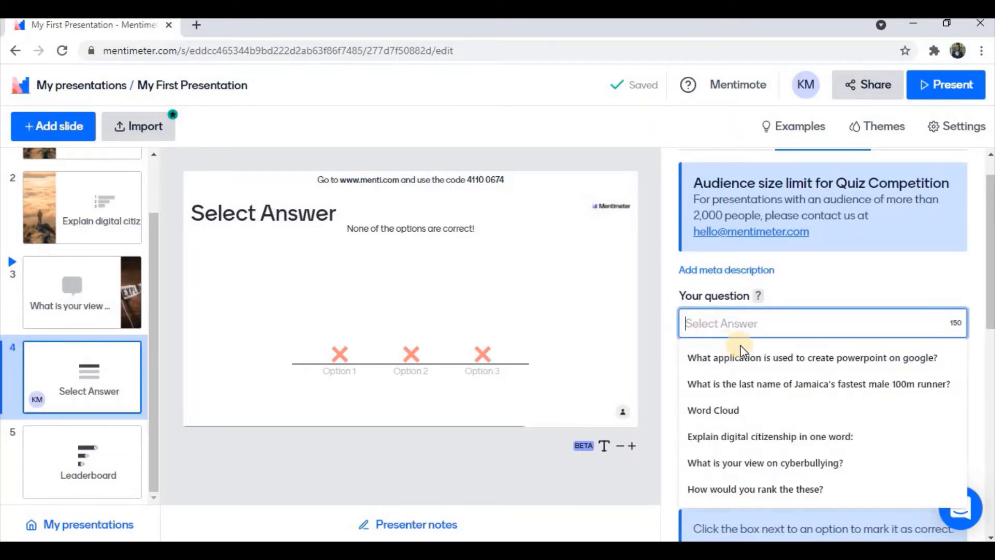
left_click(749, 361)
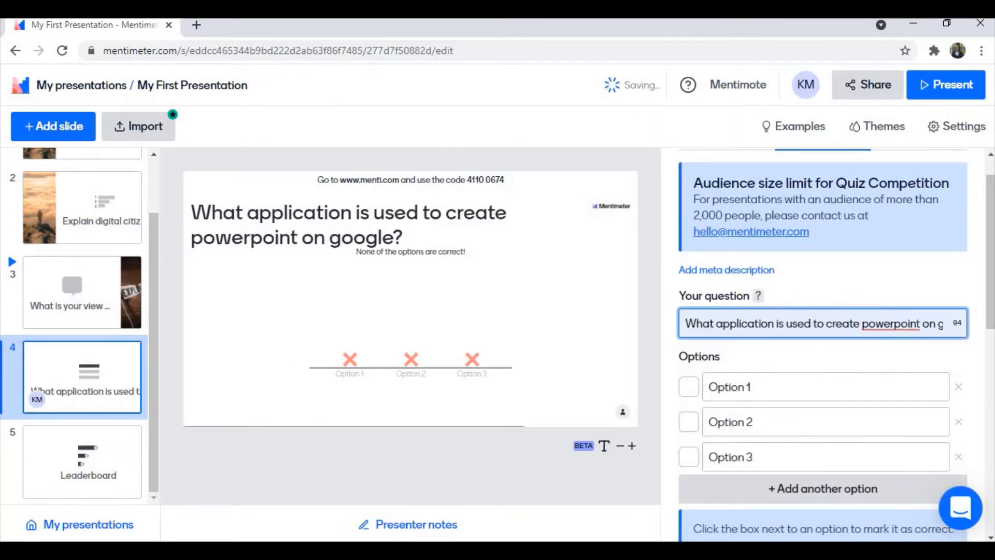
Fill in the three answer options as "slides", "sheets" and "docs", and mark "slides" as the correct answer.
left_click_drag(990, 238, 959, 271)
left_click(744, 300)
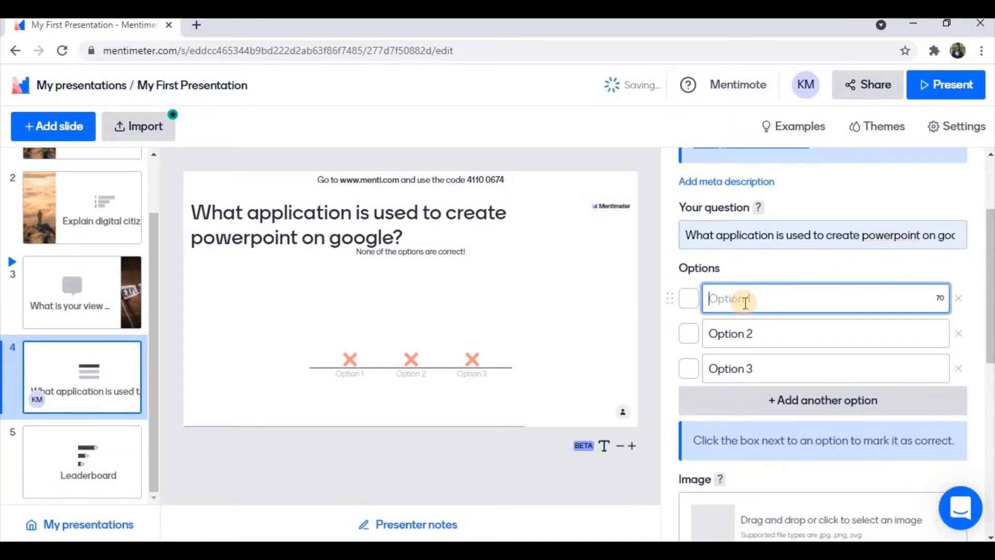
type("slides")
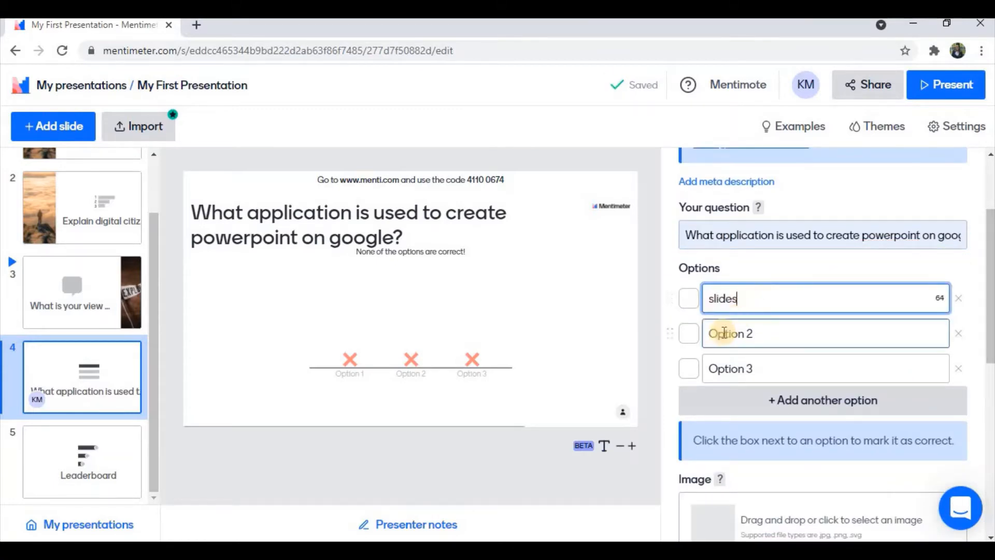
left_click(724, 332)
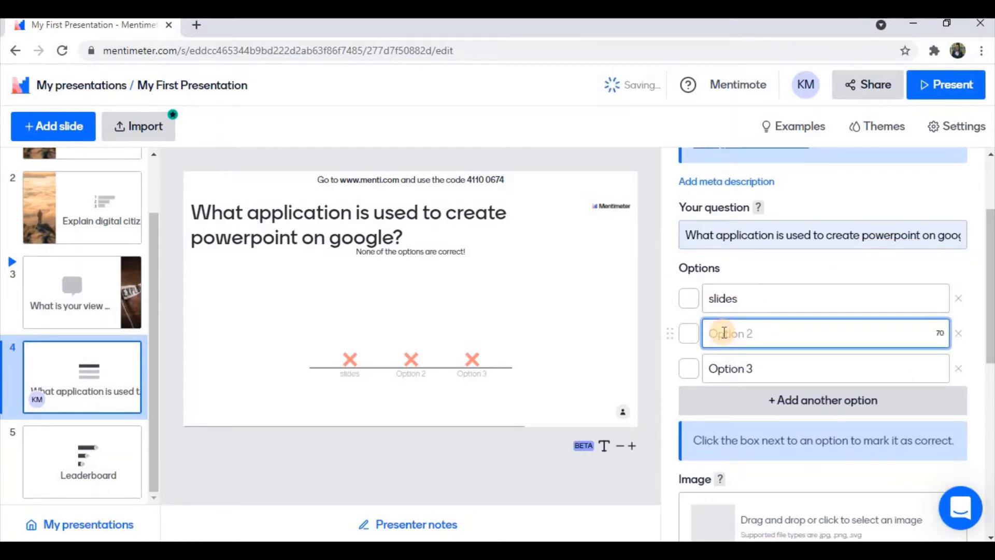
type("sheets")
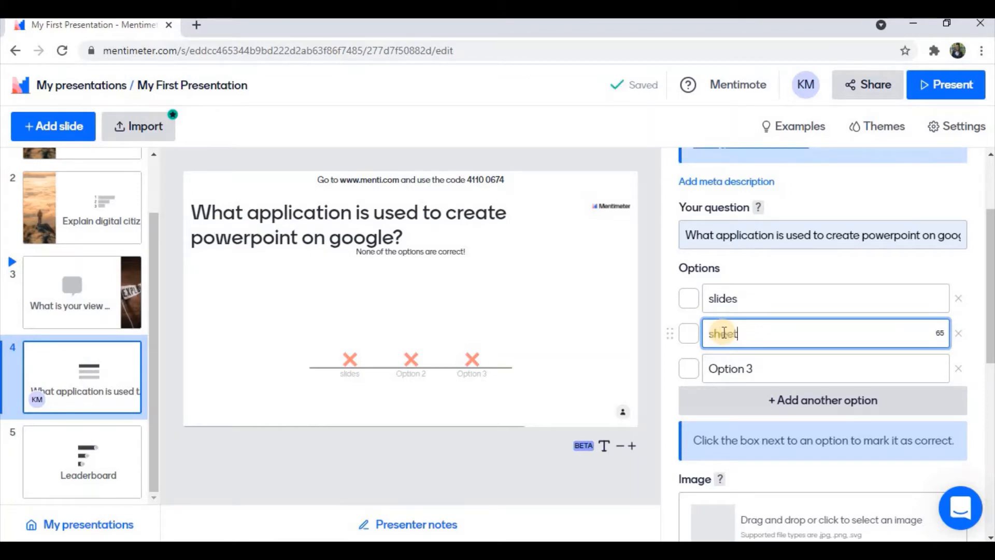
left_click(727, 367)
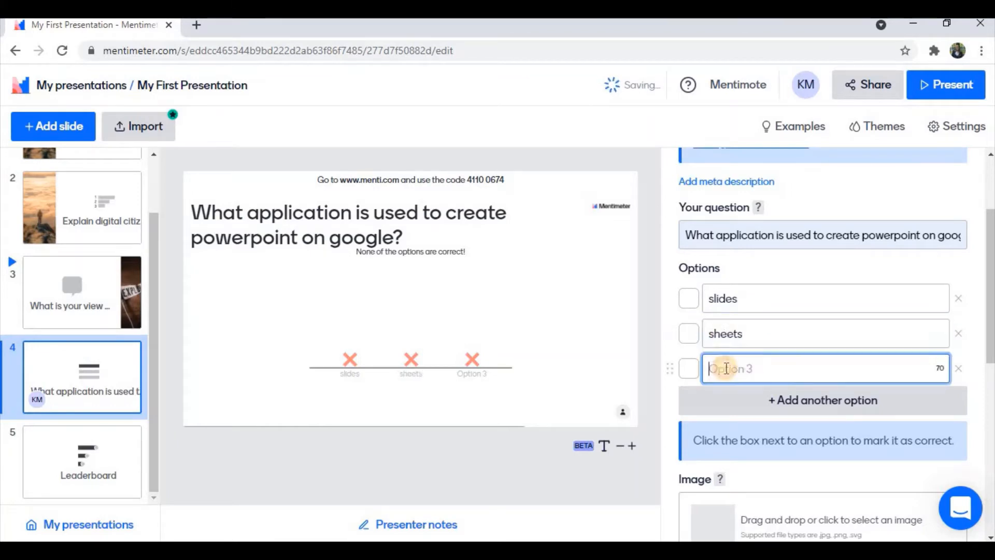
type("docs")
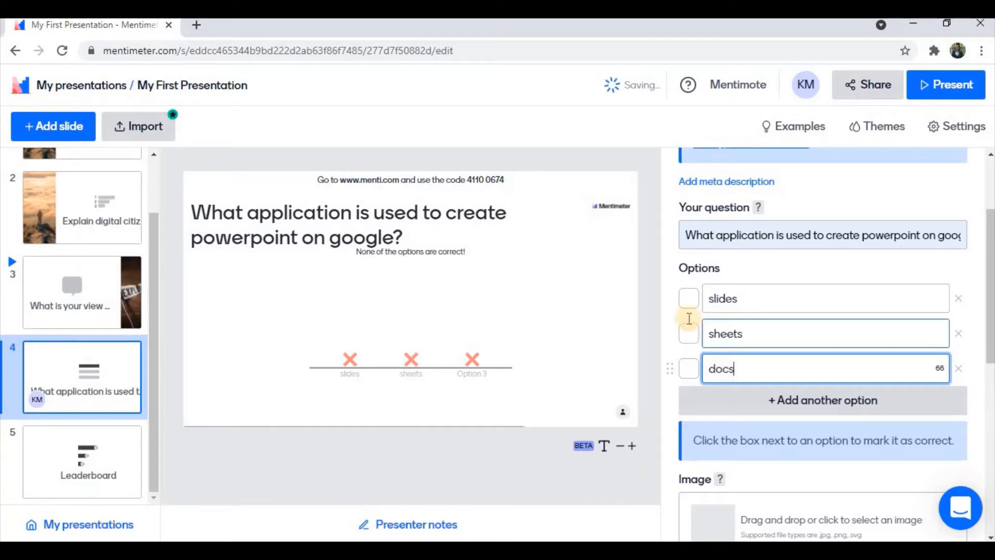
left_click(688, 300)
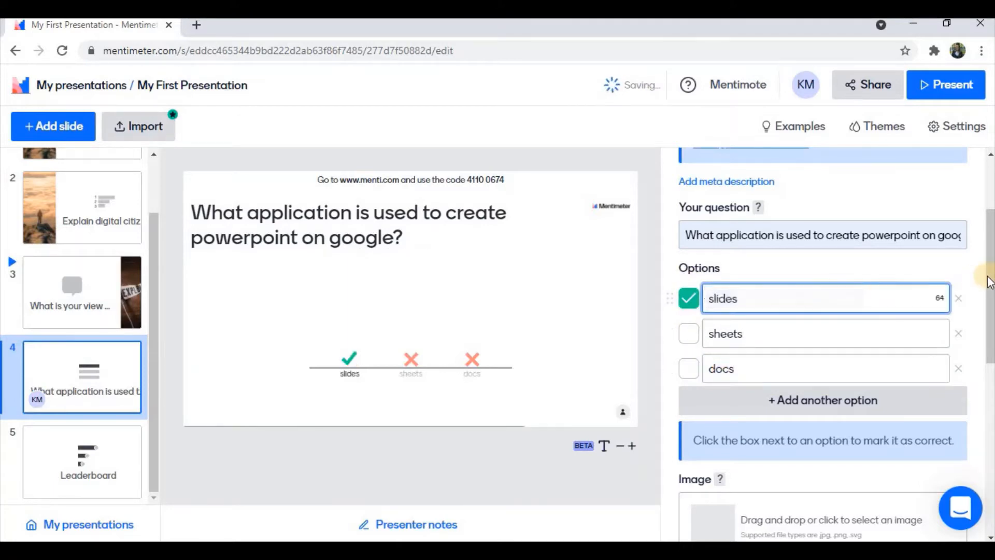
Add the image library photo of a person above the clouds to the quiz slide, cropped to a narrow vertical strip around the figure.
left_click_drag(989, 275, 991, 359)
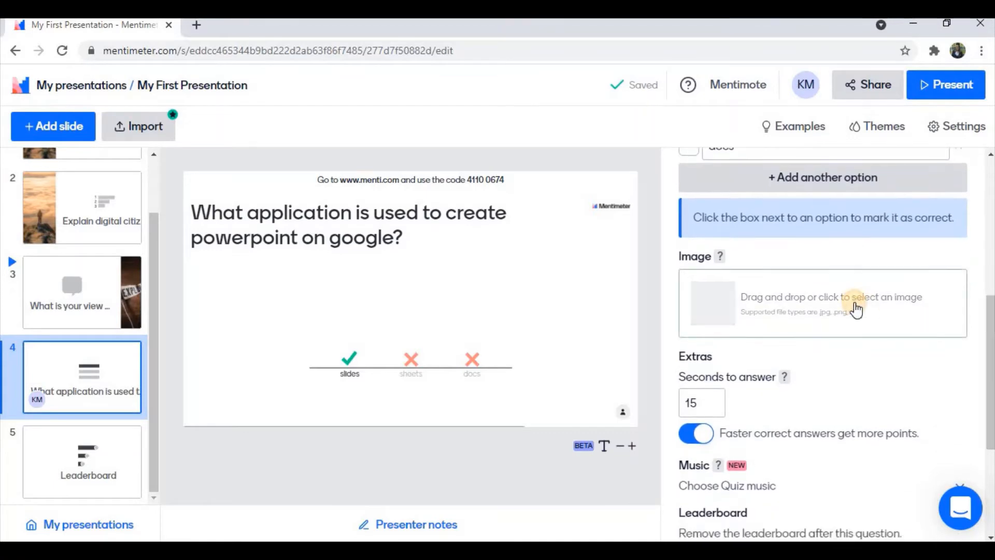
left_click(855, 305)
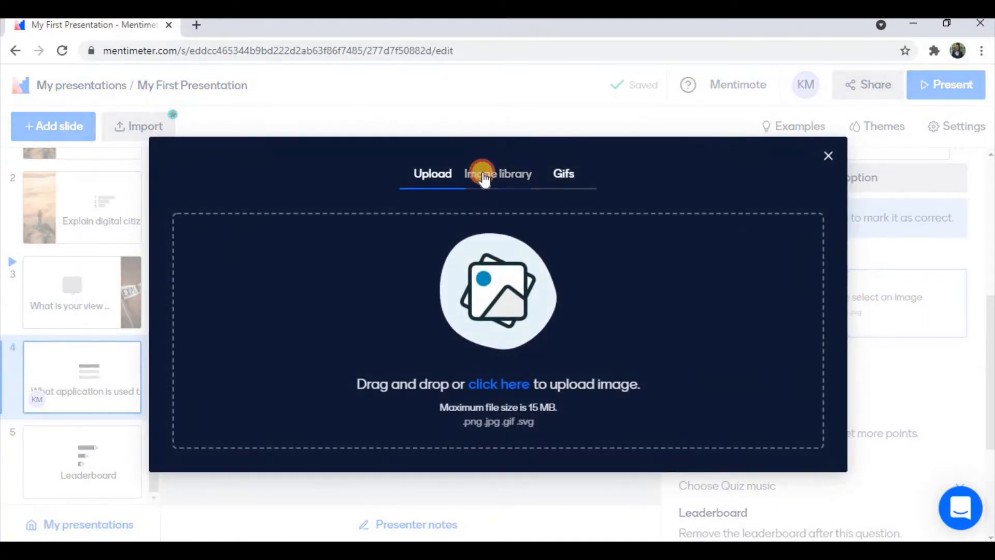
left_click(485, 175)
left_click(393, 317)
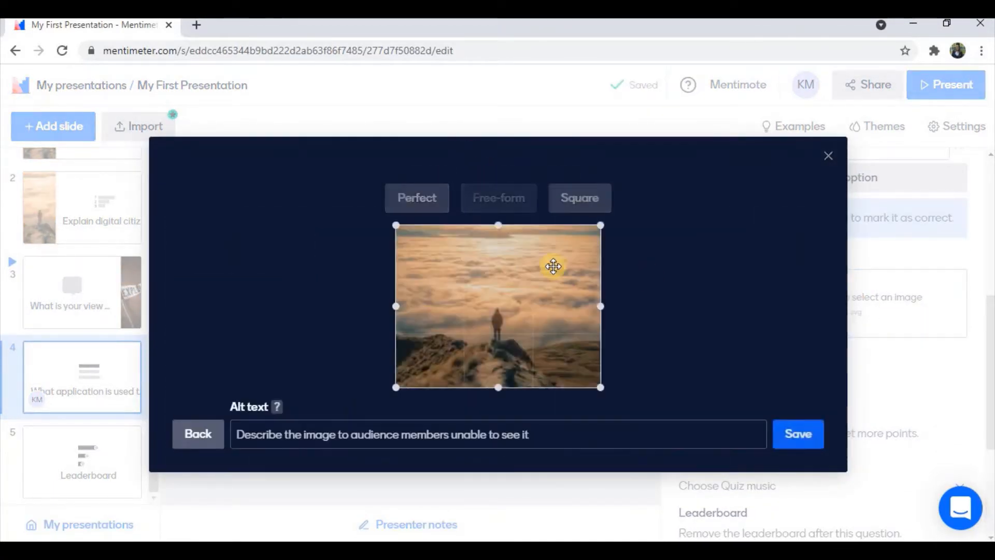
left_click_drag(571, 312, 542, 306)
left_click_drag(395, 306, 452, 306)
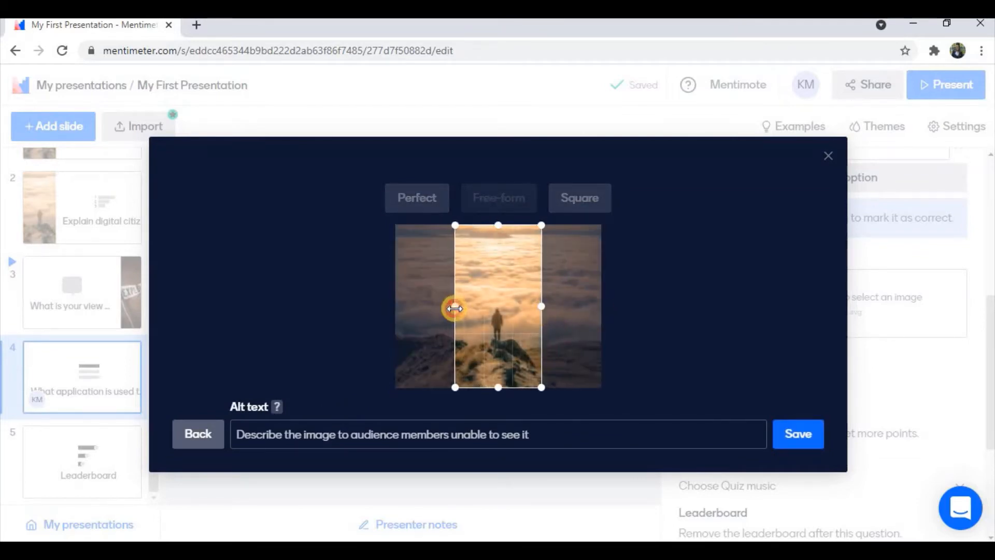
left_click(799, 434)
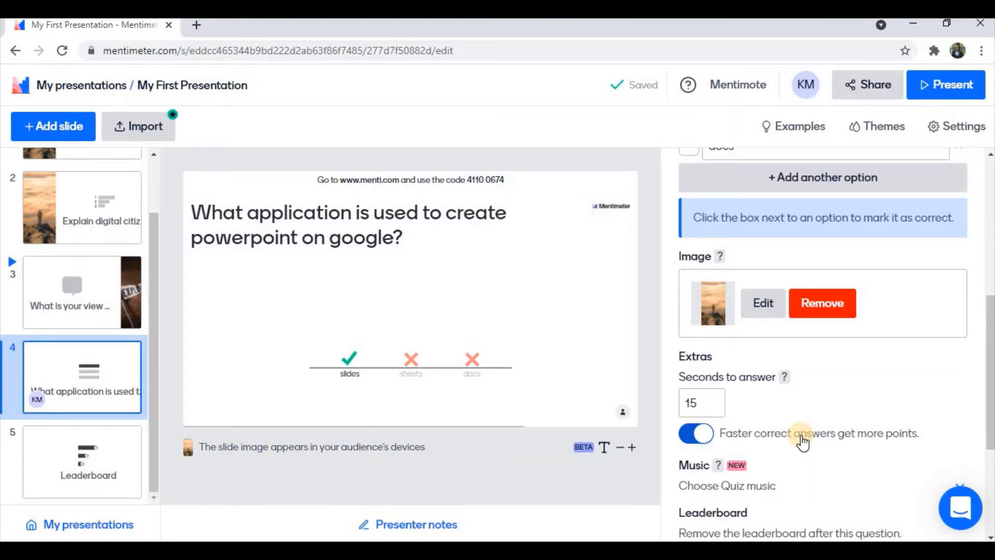
Set the quiz question's seconds to answer to 30.
double_click(684, 400)
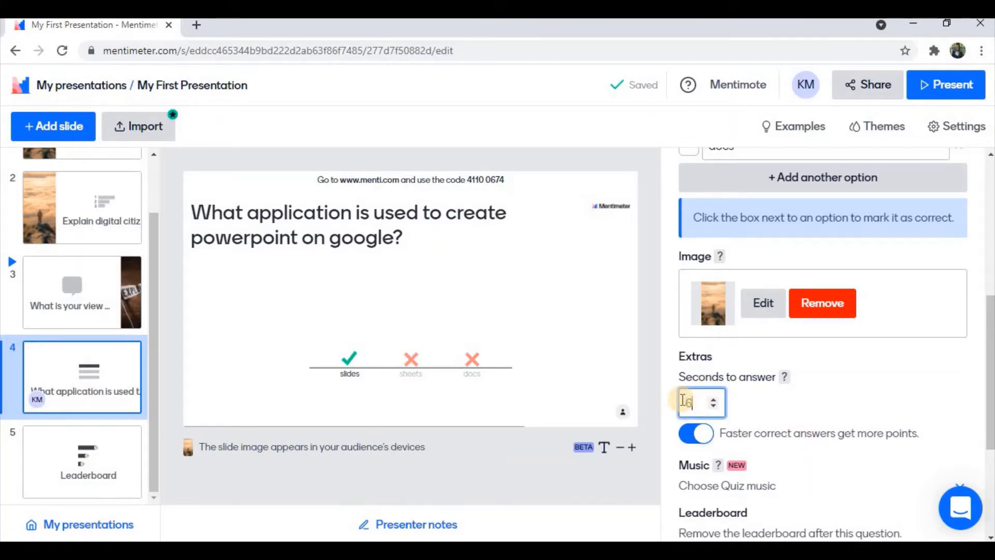
type("30")
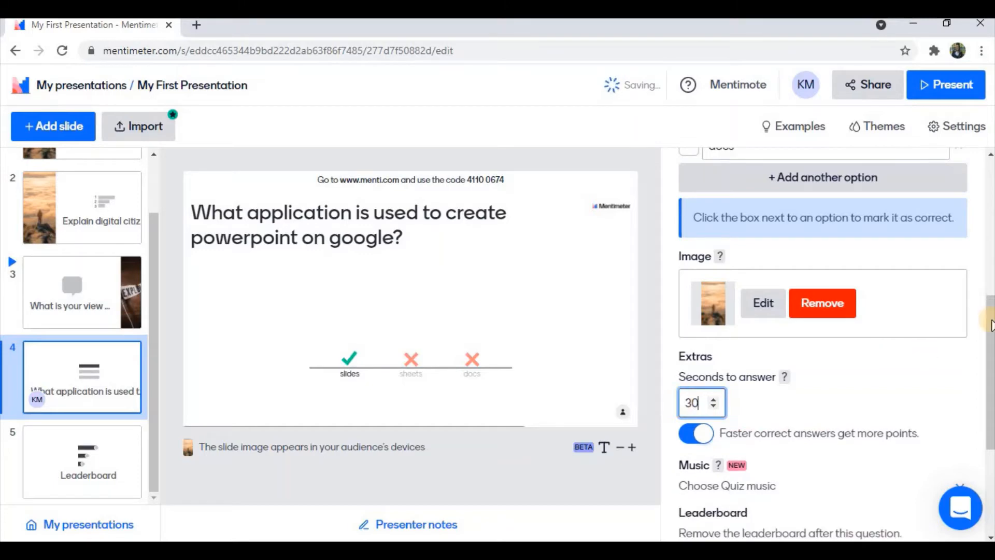
left_click_drag(990, 341, 991, 201)
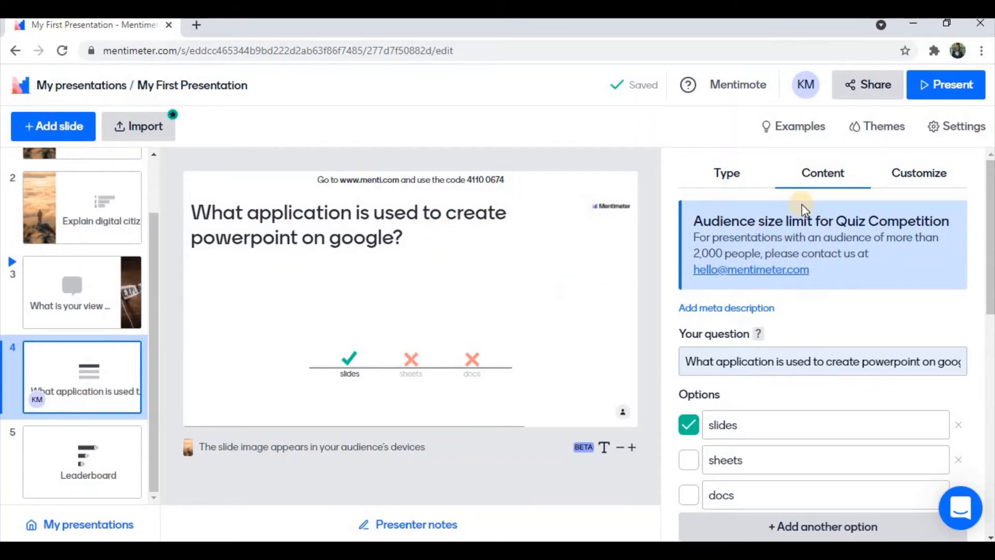
Present the quiz slide with its question countdown and advance to the leaderboard.
left_click(950, 85)
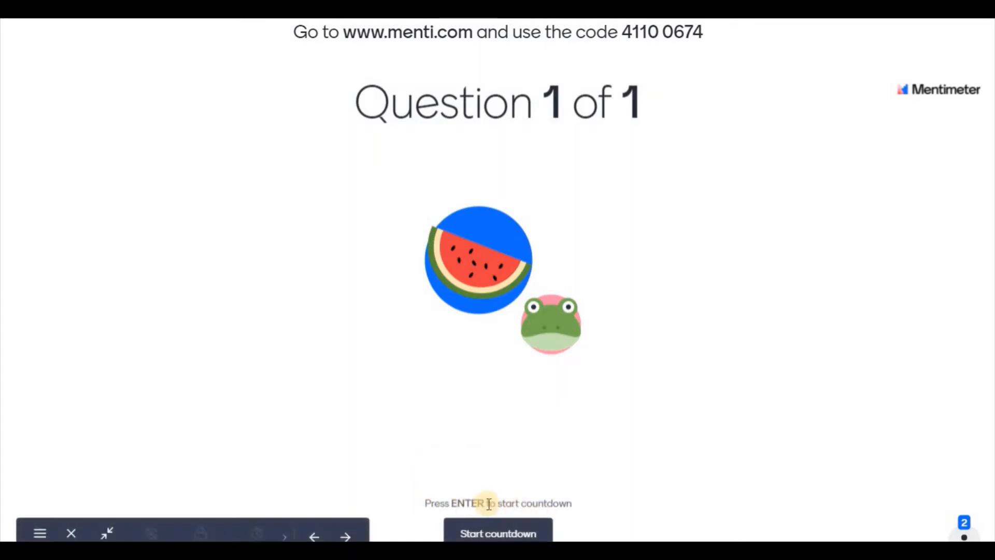
left_click(683, 349)
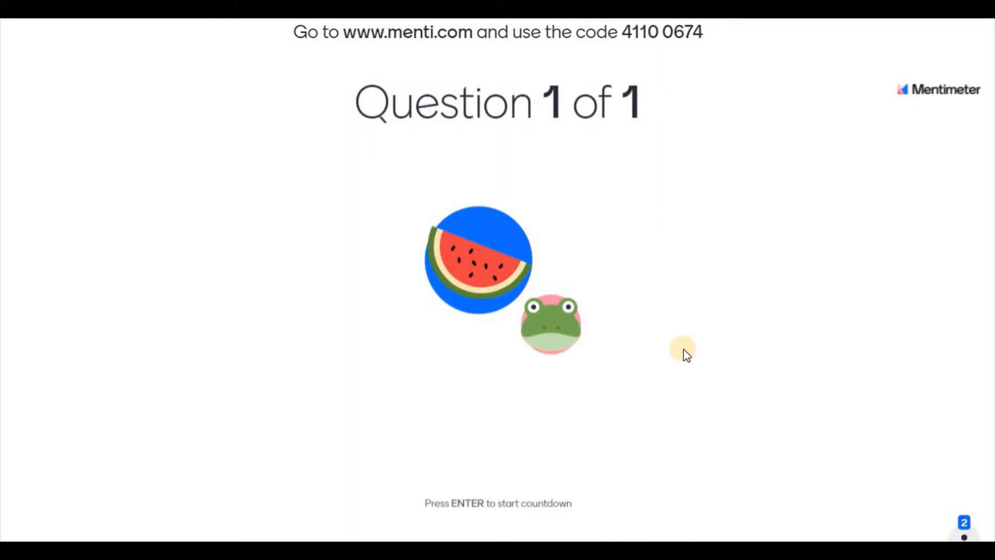
key("Return")
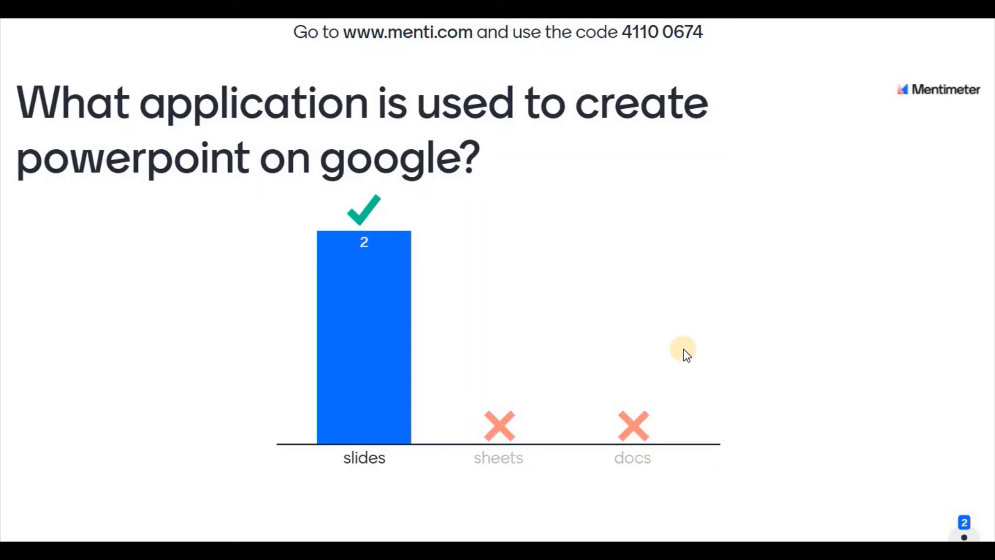
key("Right")
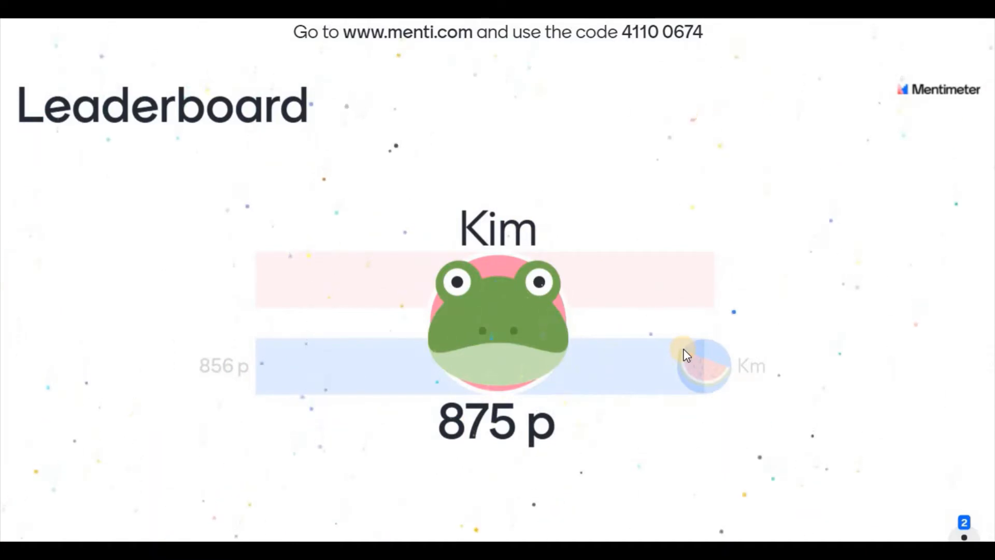
Exit the presentation view and add a Type Answer quiz competition slide after the leaderboard.
key("Escape")
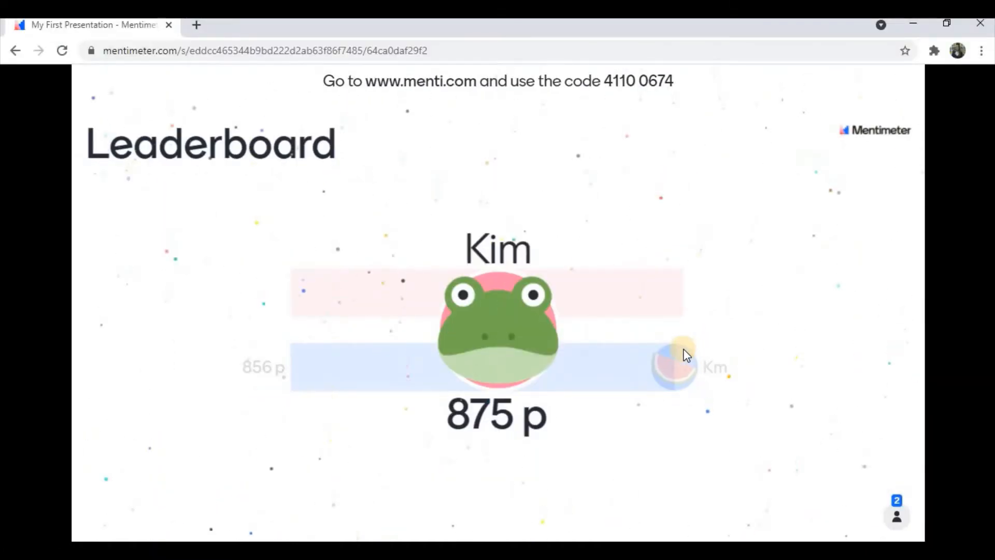
key("Escape")
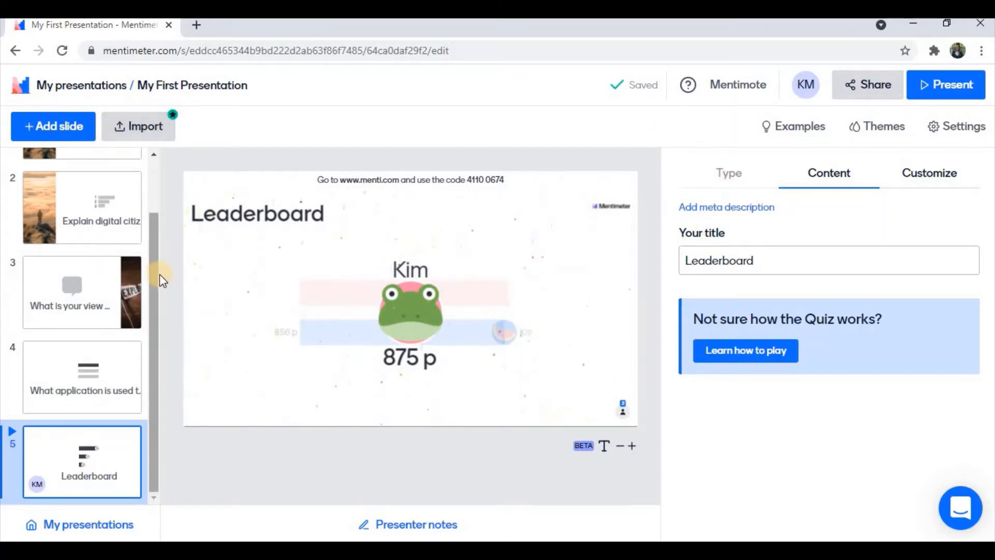
left_click(65, 126)
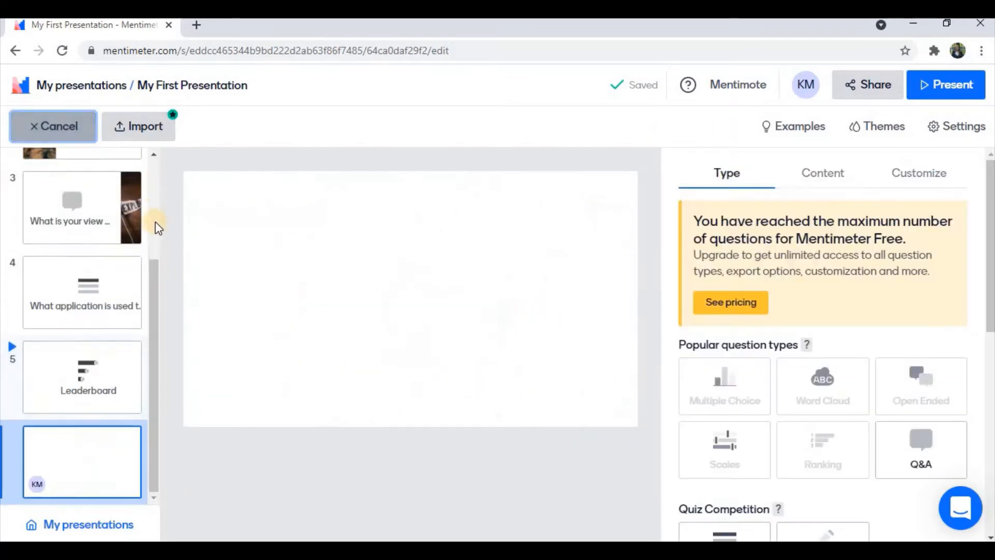
scroll(819, 496, "down", 4)
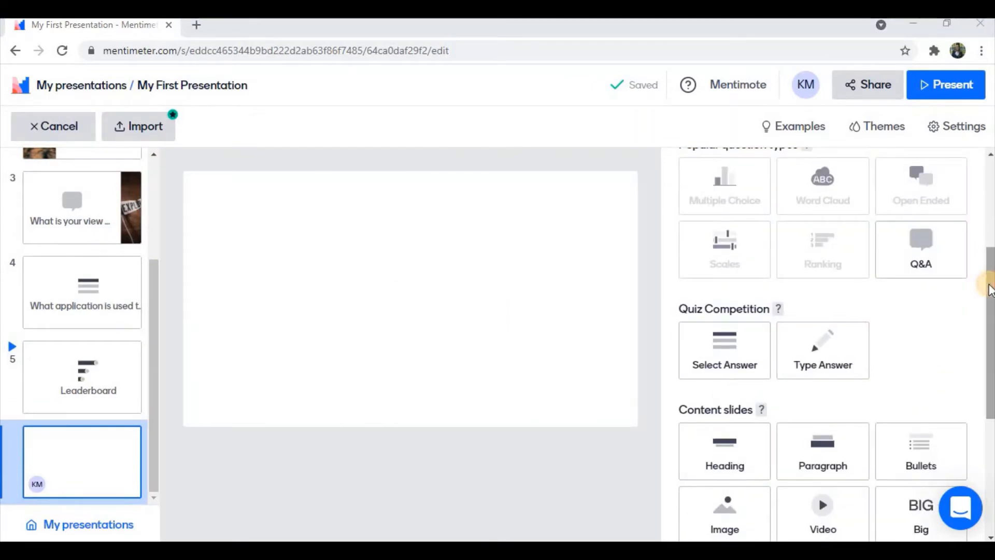
scroll(906, 332, "down", 1)
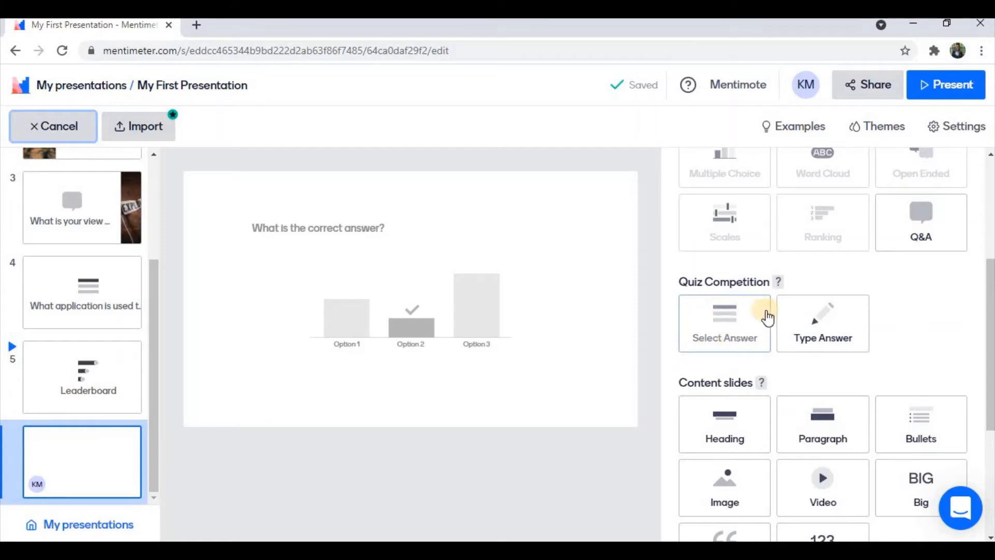
left_click(813, 330)
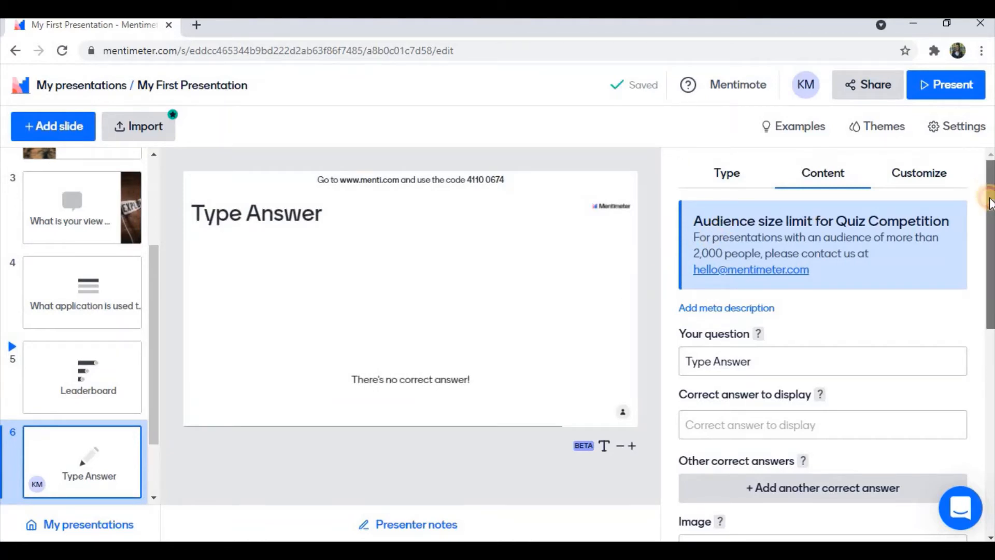
Set the new slide's question to "What is the last name of Jamaica's fastest male 100m runner?".
left_click_drag(990, 195, 989, 203)
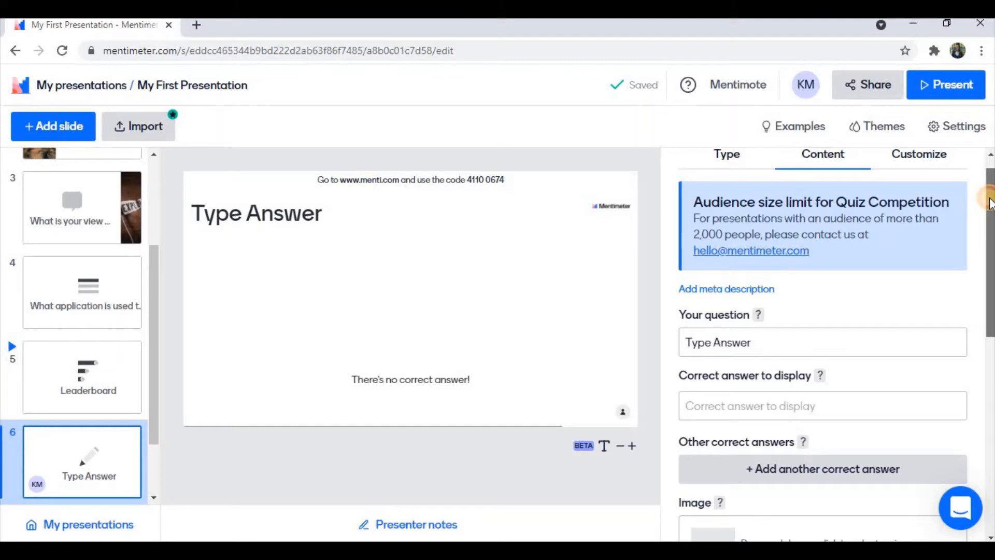
mouse_move(991, 193)
left_mouse_down()
mouse_move(991, 185)
mouse_move(991, 225)
mouse_move(991, 174)
left_mouse_up()
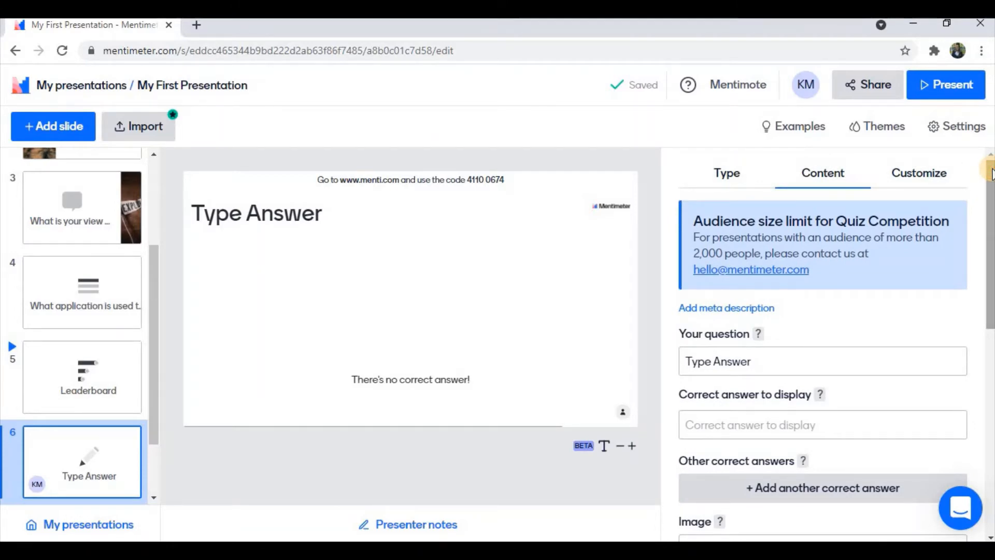
left_click_drag(991, 174, 990, 219)
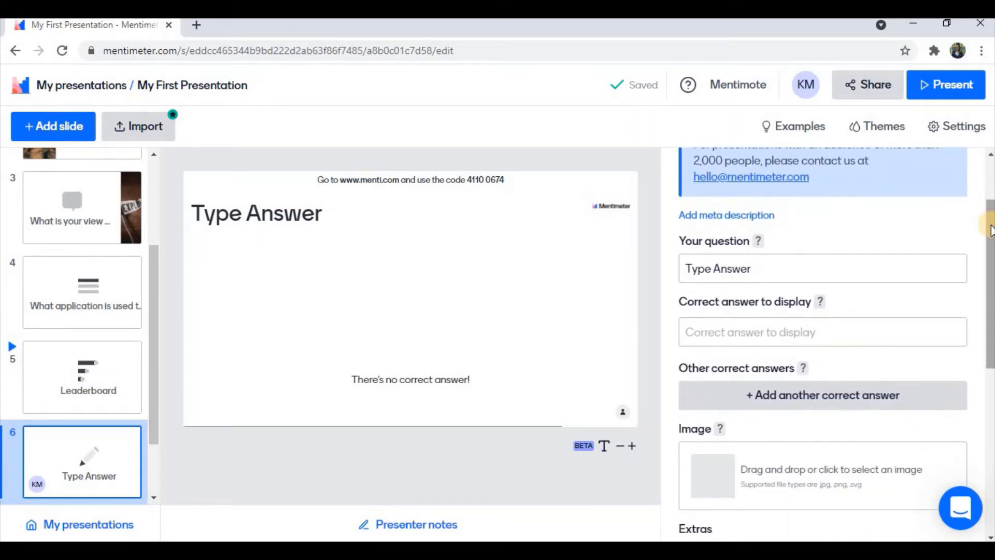
left_click(816, 268)
left_click(810, 324)
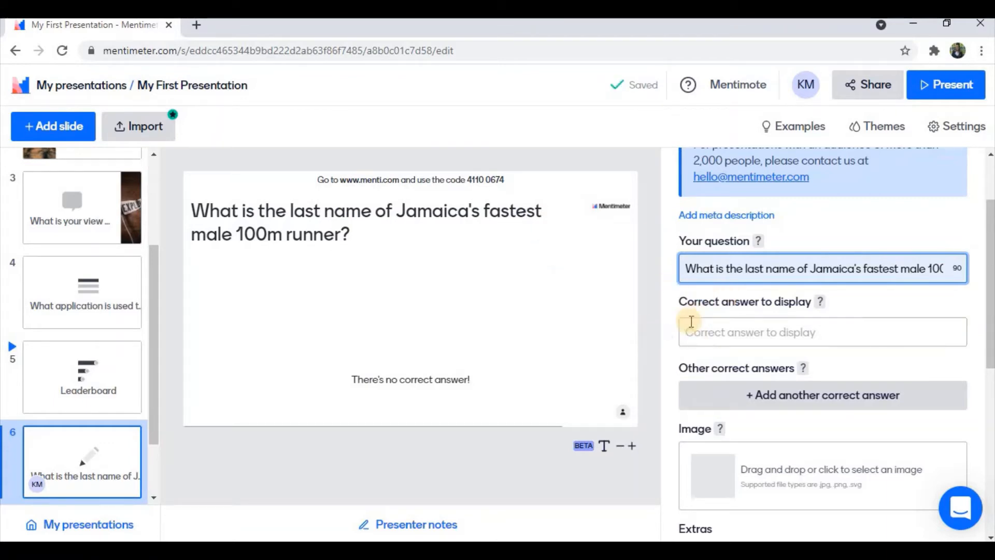
Enter "Bolt" as the correct answer to display for the runner question.
left_click(703, 332)
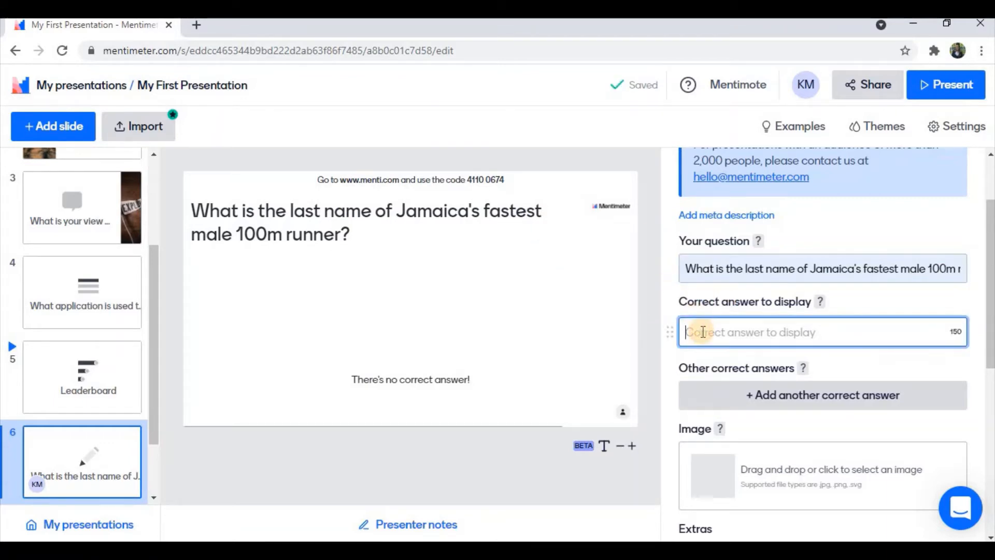
type("Bol")
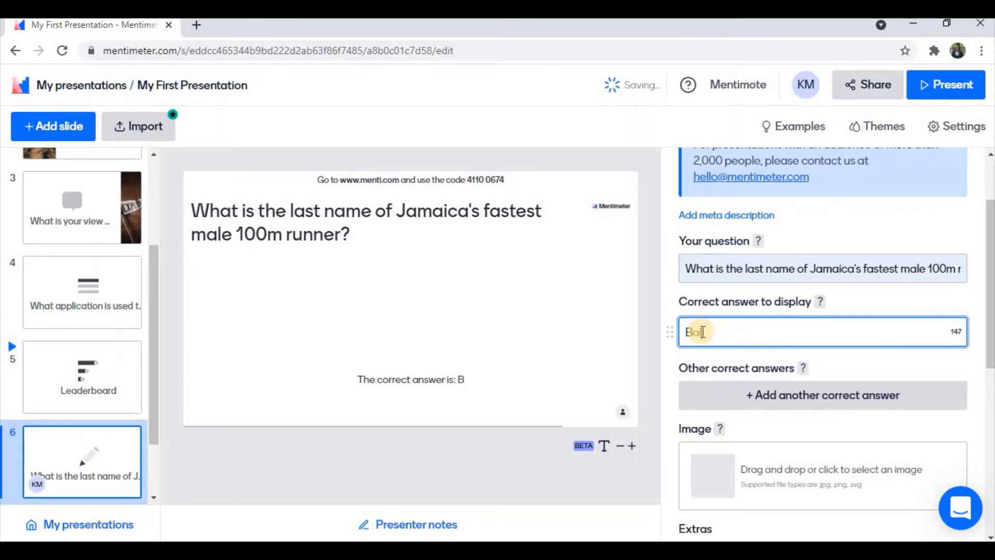
type("t")
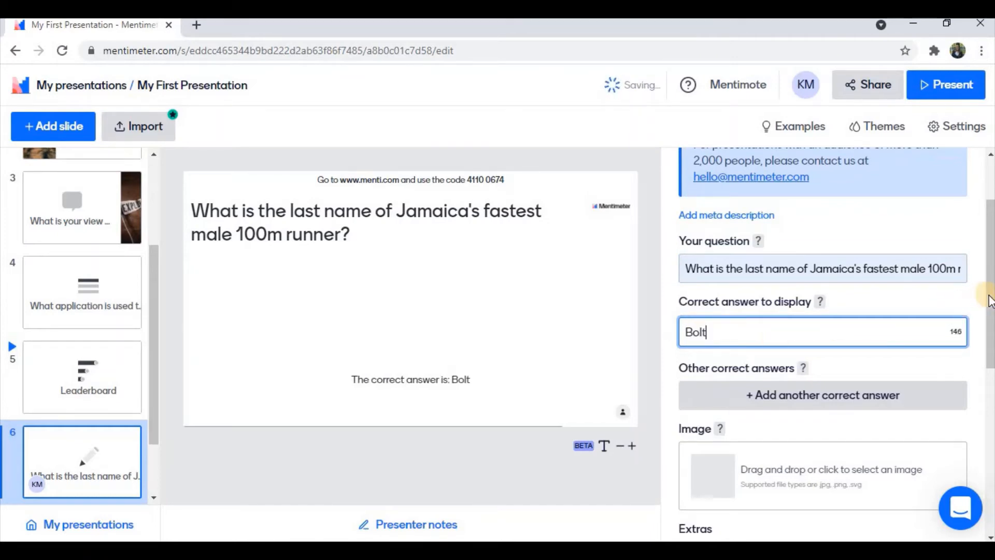
Add "BOLT" and "bolt" as other correct answers for the runner question.
left_click_drag(990, 299, 990, 328)
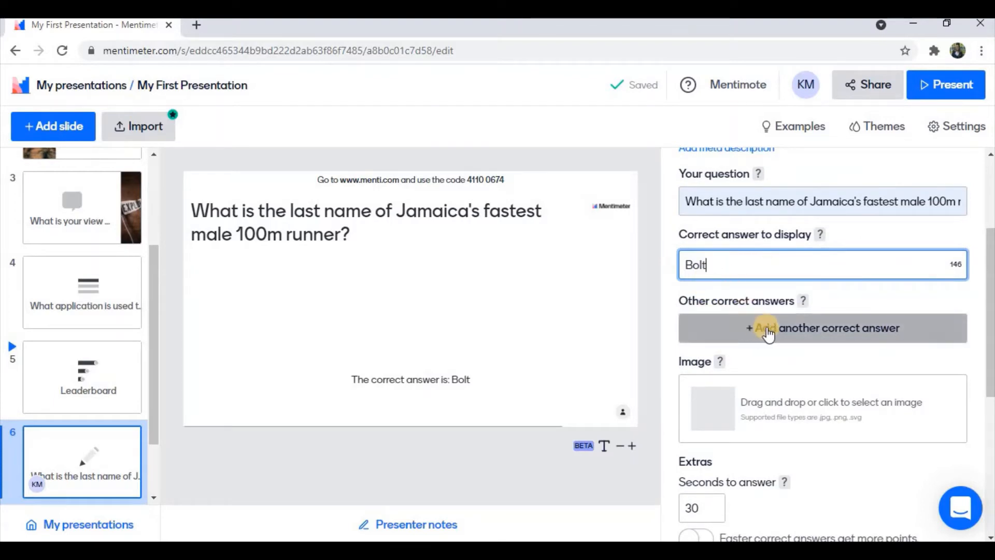
left_click_drag(990, 268, 990, 249)
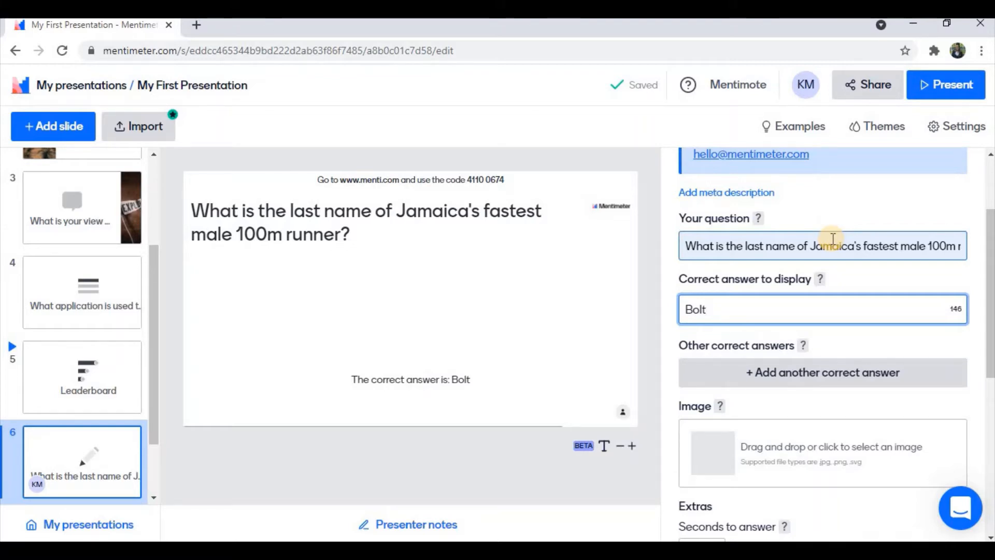
left_click(771, 378)
left_click(739, 377)
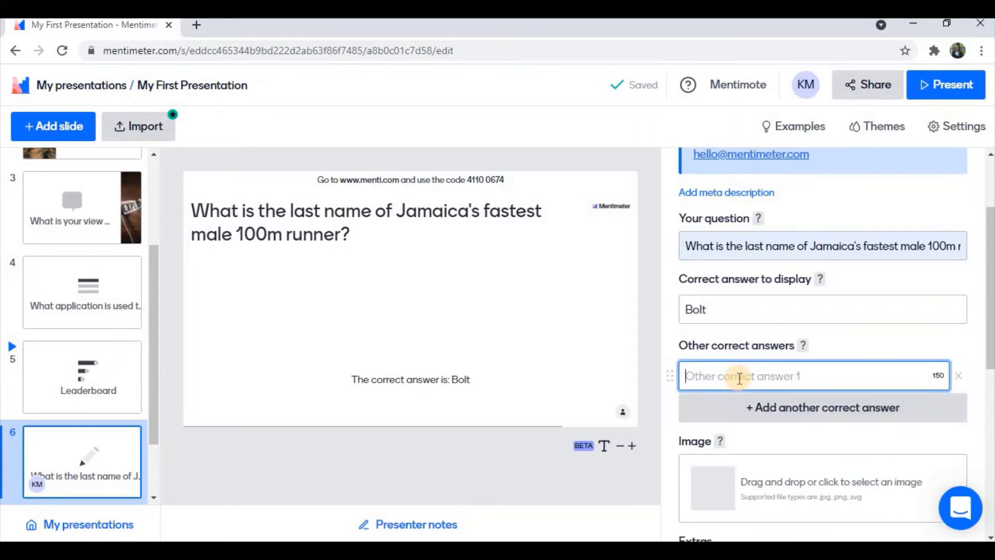
type("B")
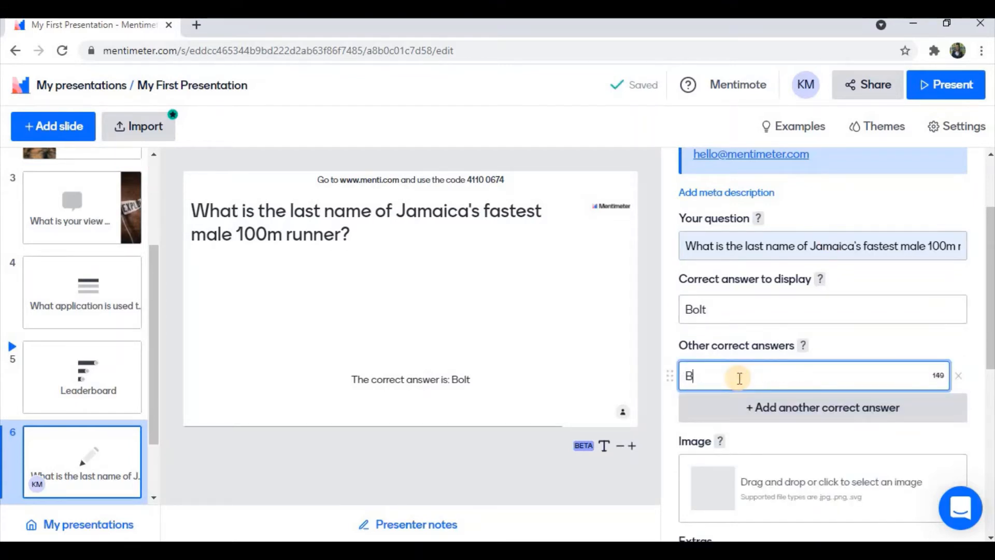
type("OLT")
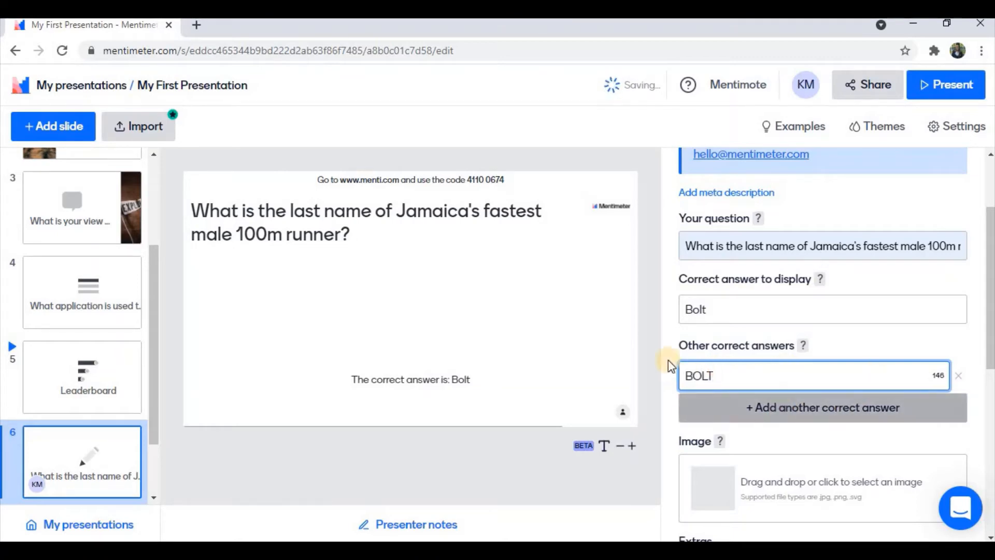
left_click(738, 410)
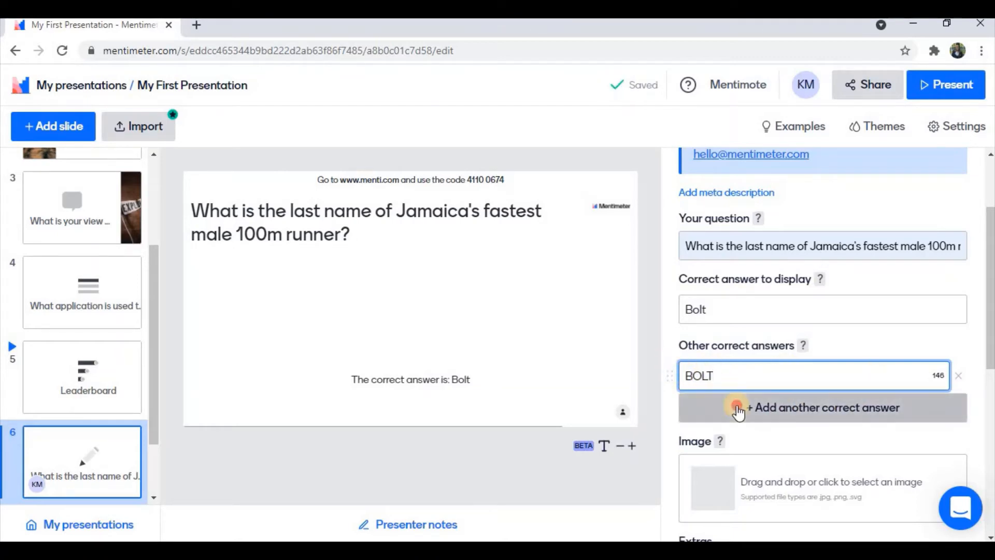
left_click(716, 411)
type("b")
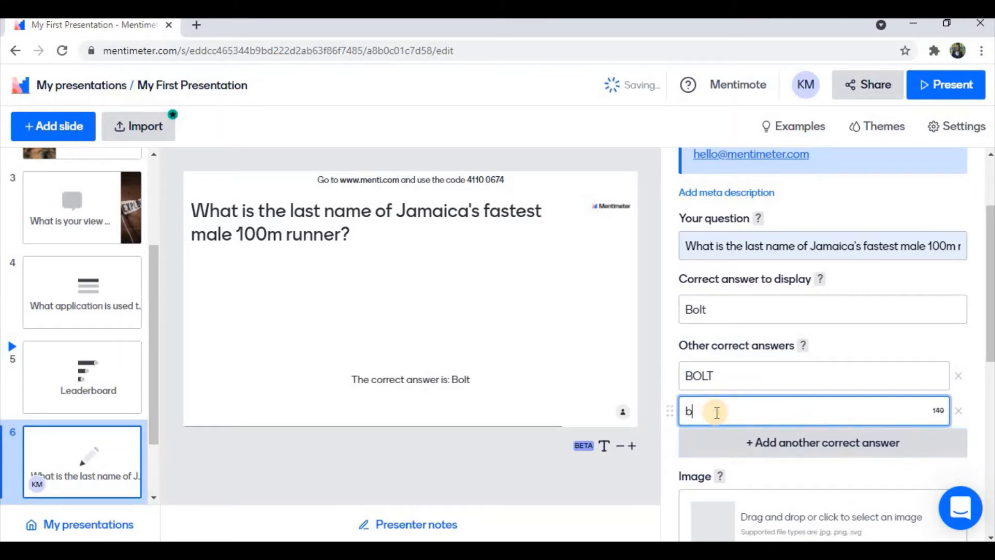
type("olt")
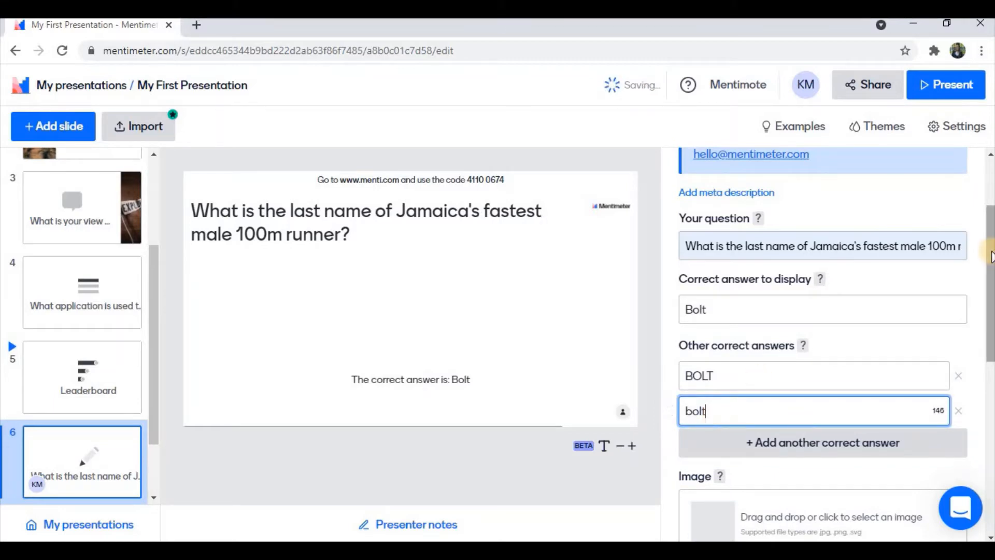
Review the Type Answer slide's image, seconds to answer, faster-answer points, music and leaderboard options.
scroll(991, 257, "down", 2)
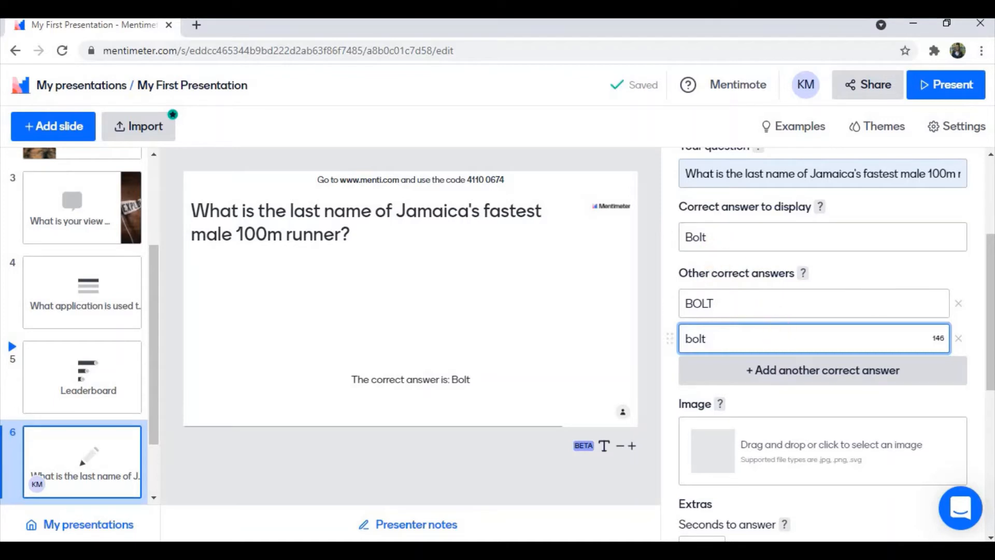
scroll(990, 325, "down", 2)
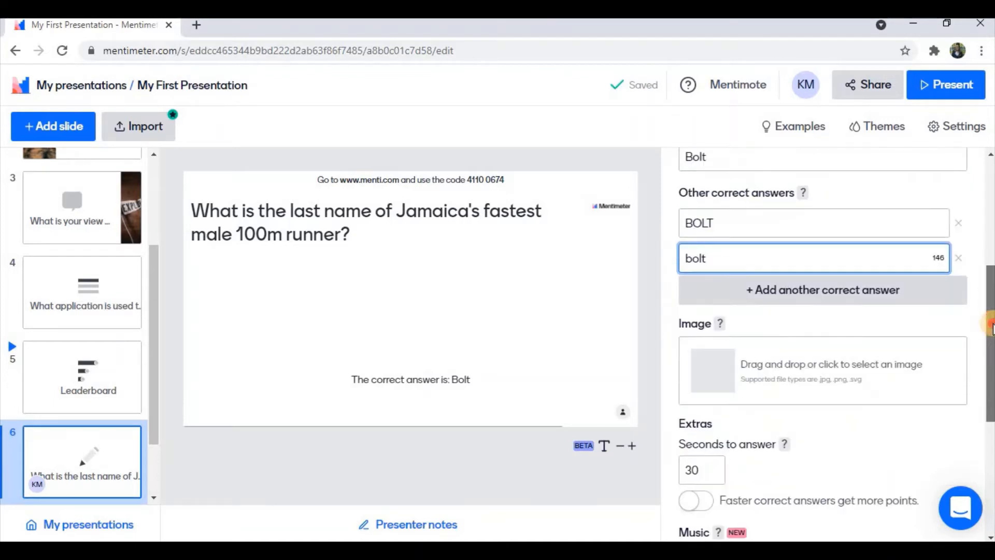
scroll(991, 327, "down", 2)
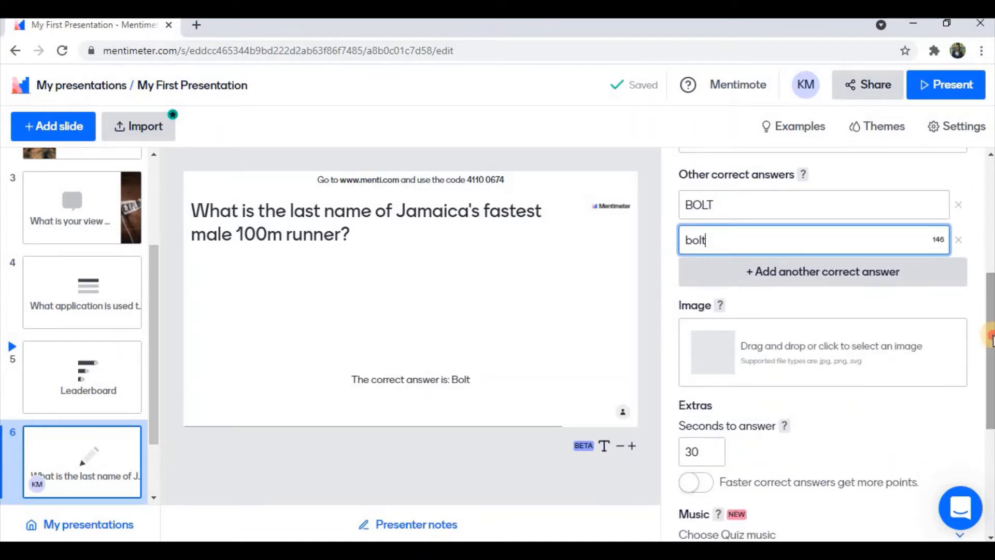
scroll(990, 341, "up", 6)
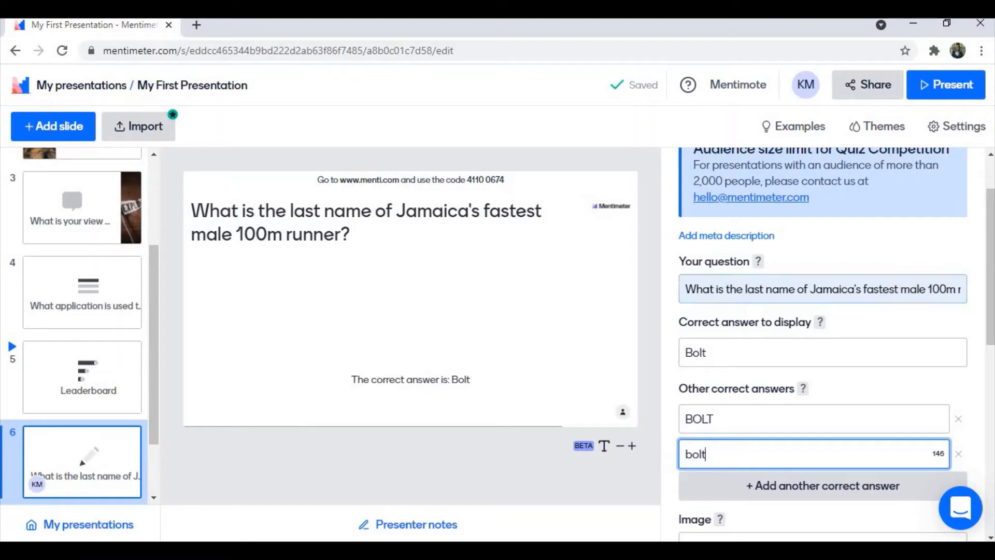
scroll(990, 253, "down", 4)
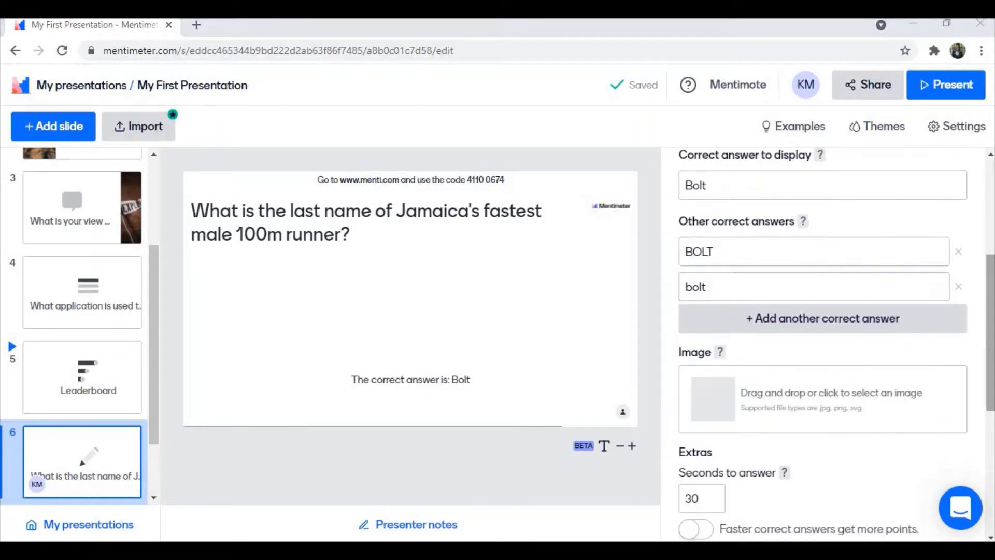
left_click_drag(990, 318, 991, 379)
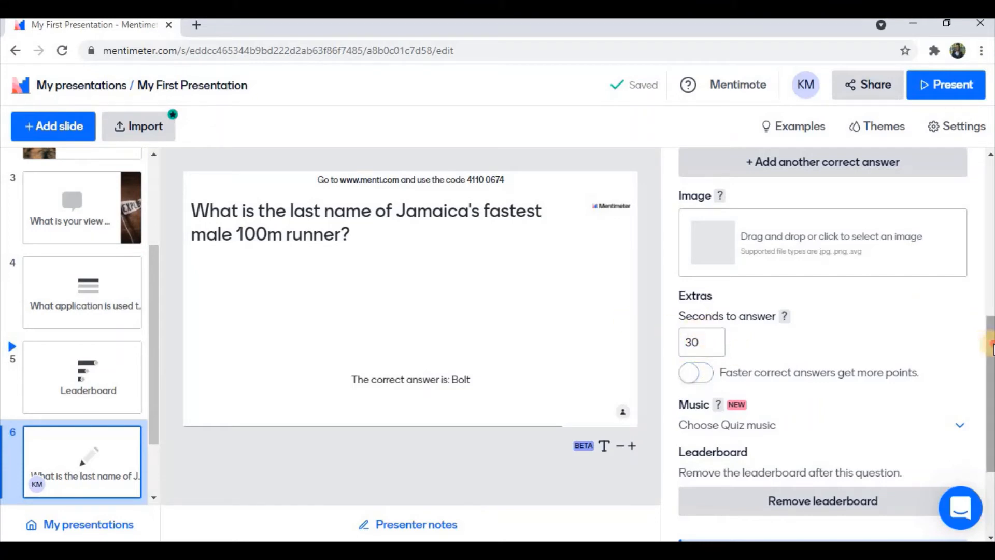
left_click_drag(987, 348, 987, 384)
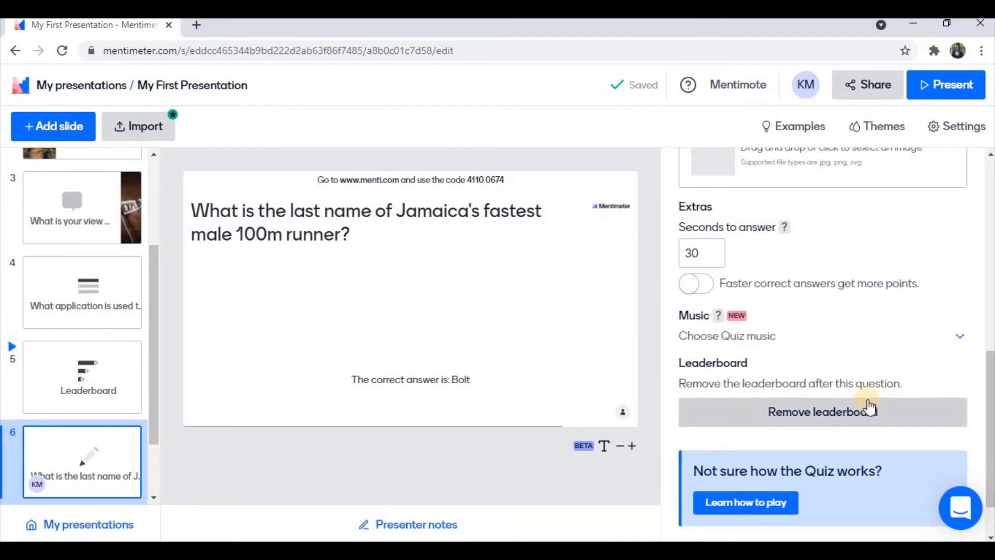
left_click_drag(989, 407, 987, 139)
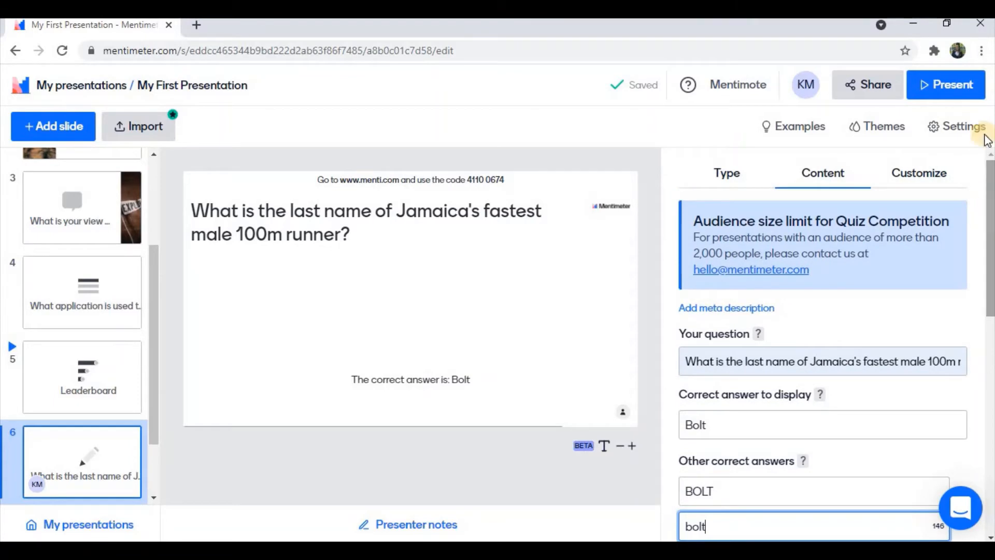
Present the Type Answer question with its countdown, advance to the leaderboard, and leave full-screen view.
left_click(940, 96)
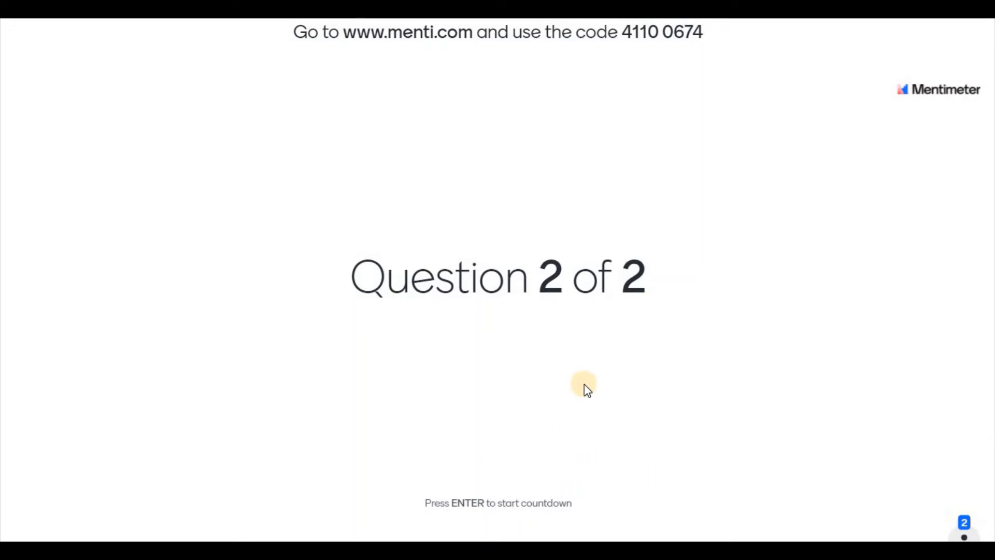
left_click(560, 386)
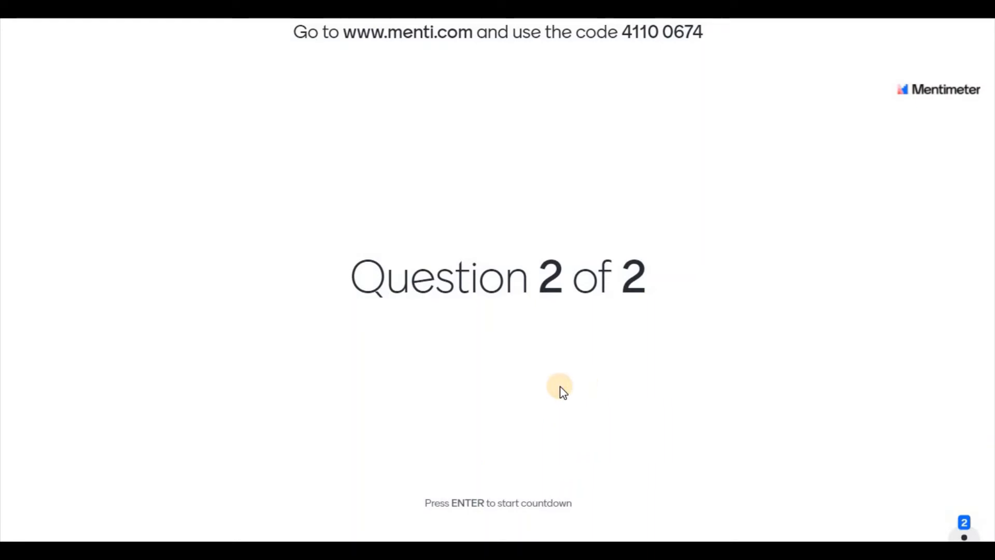
key("Return")
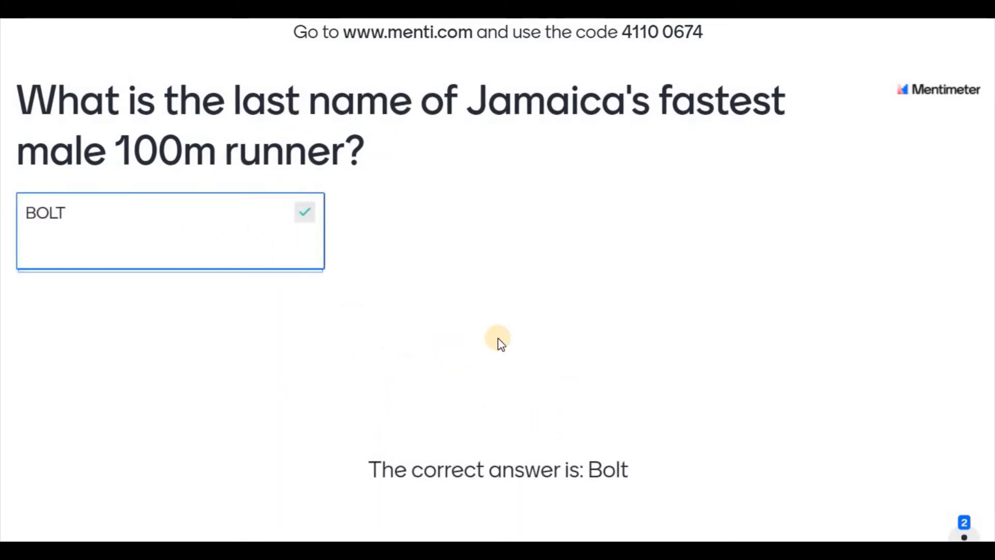
mouse_move(207, 190)
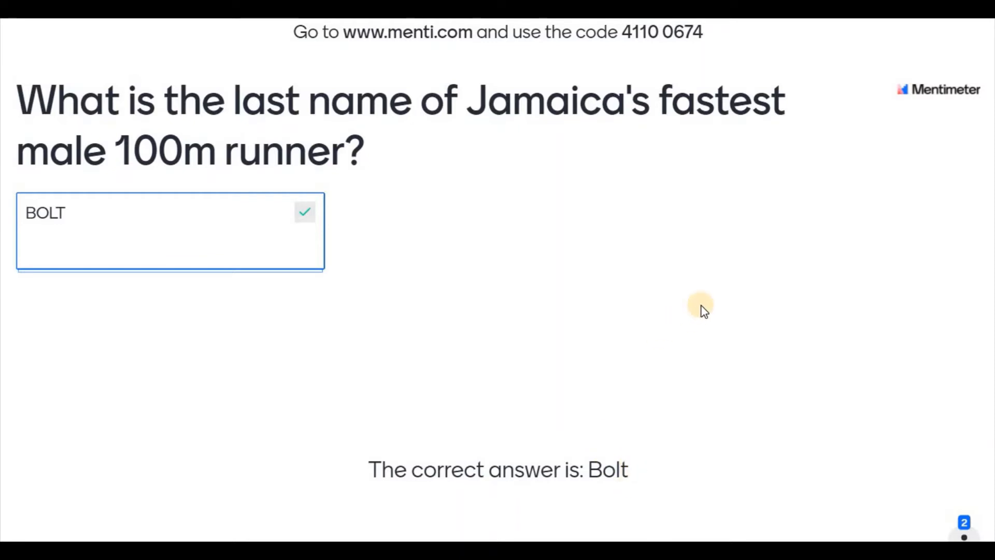
key("Right")
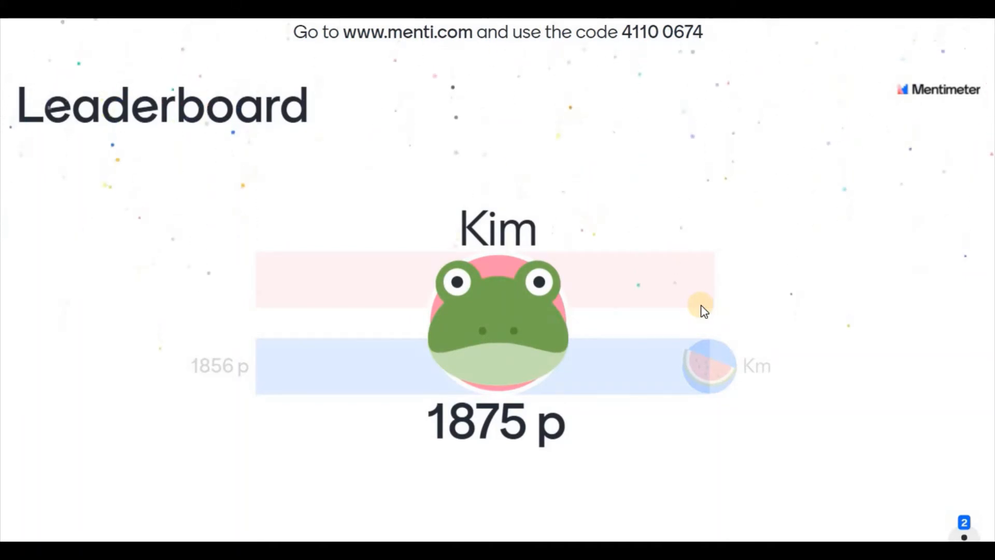
key("Escape")
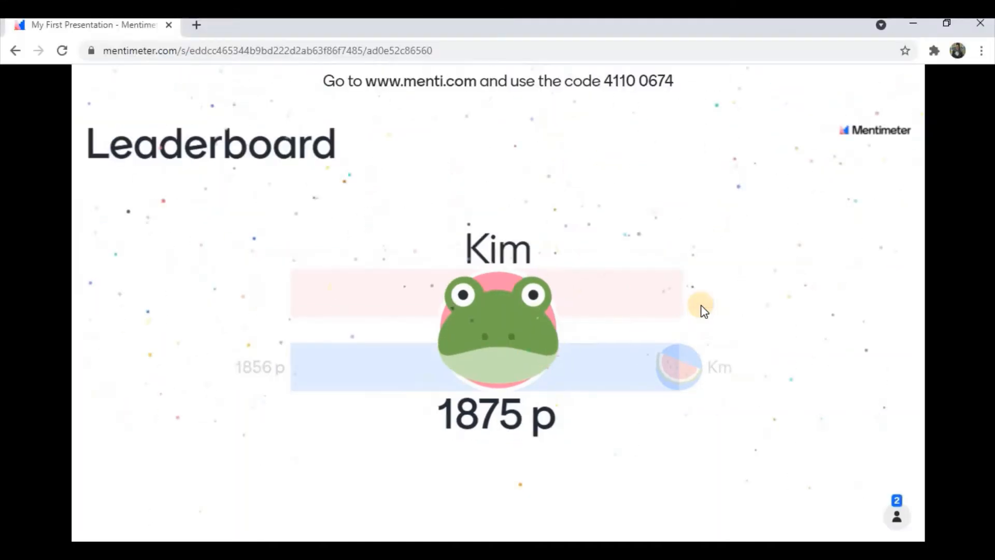
Exit the leaderboard presentation and add a new slide after it.
key("Escape")
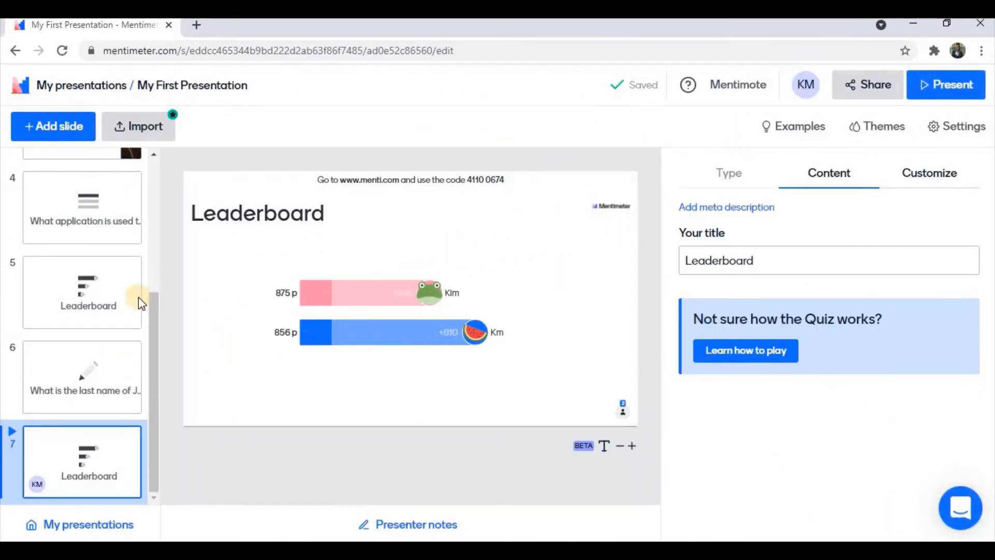
left_click(51, 129)
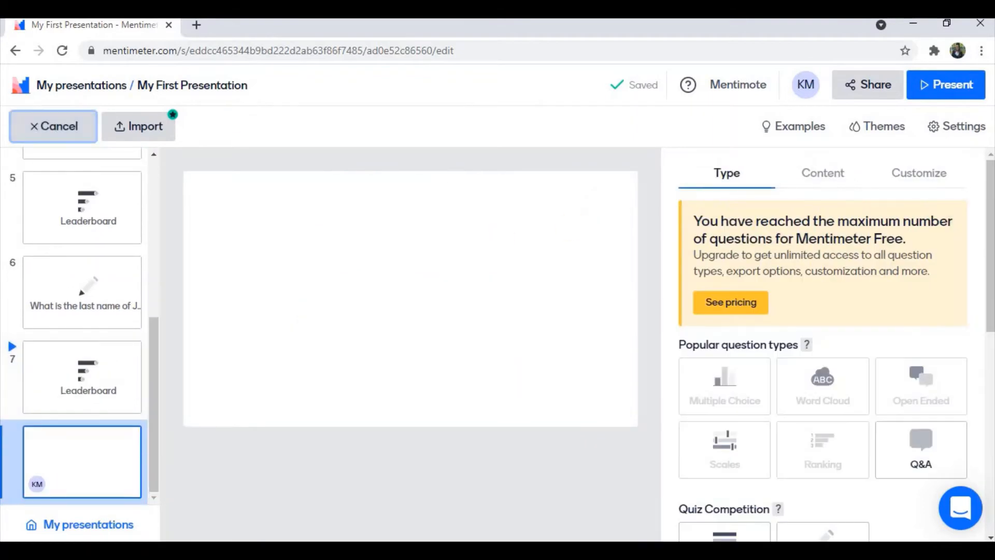
Examine the popular, quiz competition, content and advanced slide types offered for the new slide.
left_click_drag(991, 238, 990, 344)
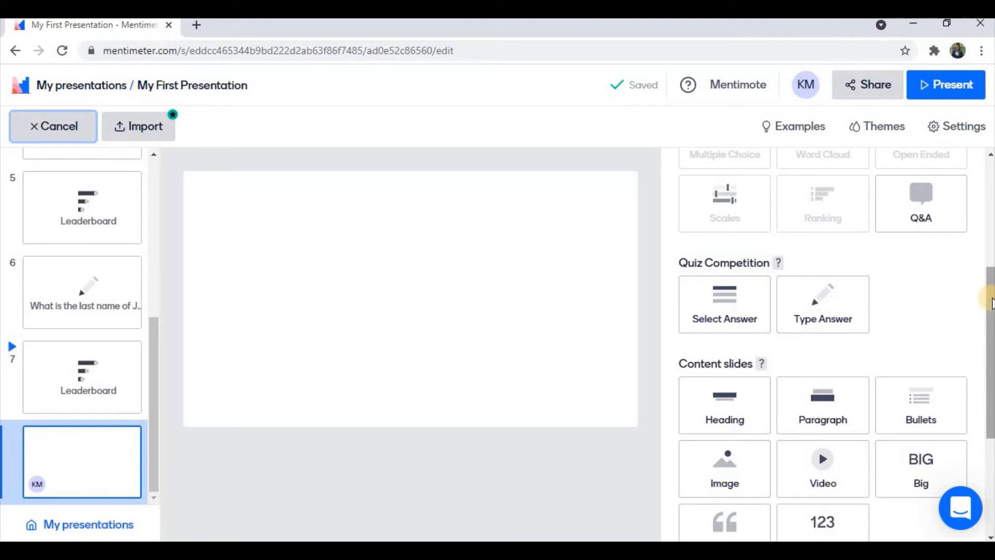
left_click_drag(991, 300, 989, 388)
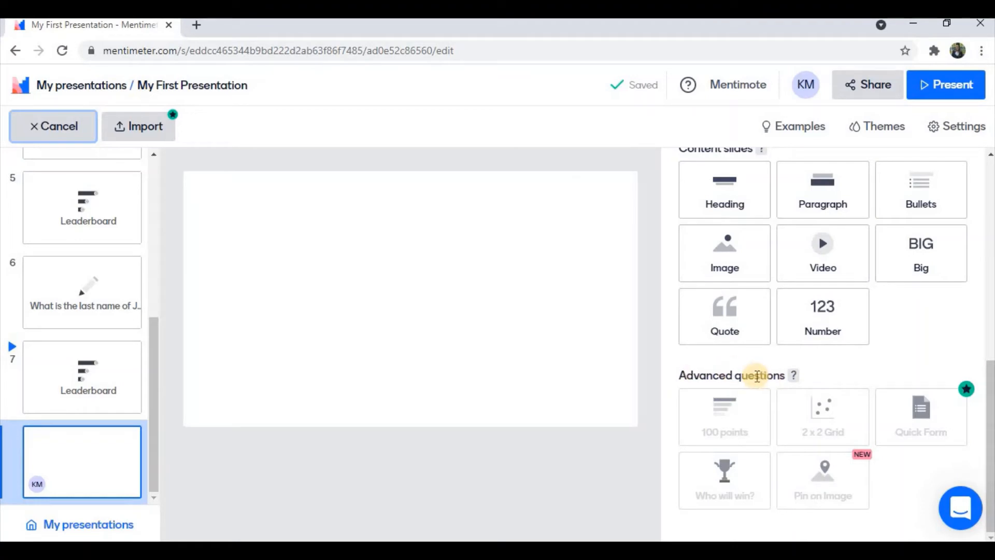
left_click_drag(989, 386, 988, 209)
left_click_drag(991, 315, 991, 335)
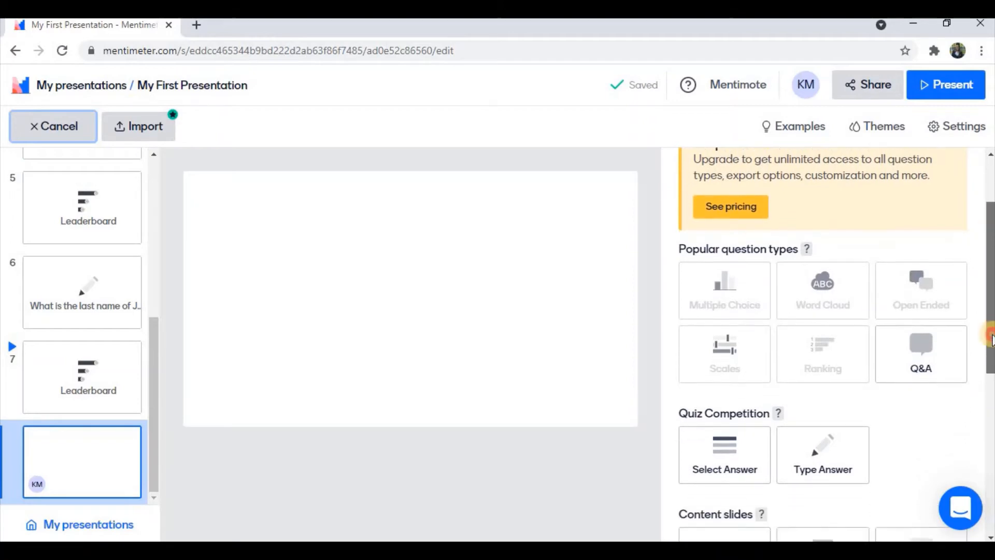
scroll(991, 337, "down", 7)
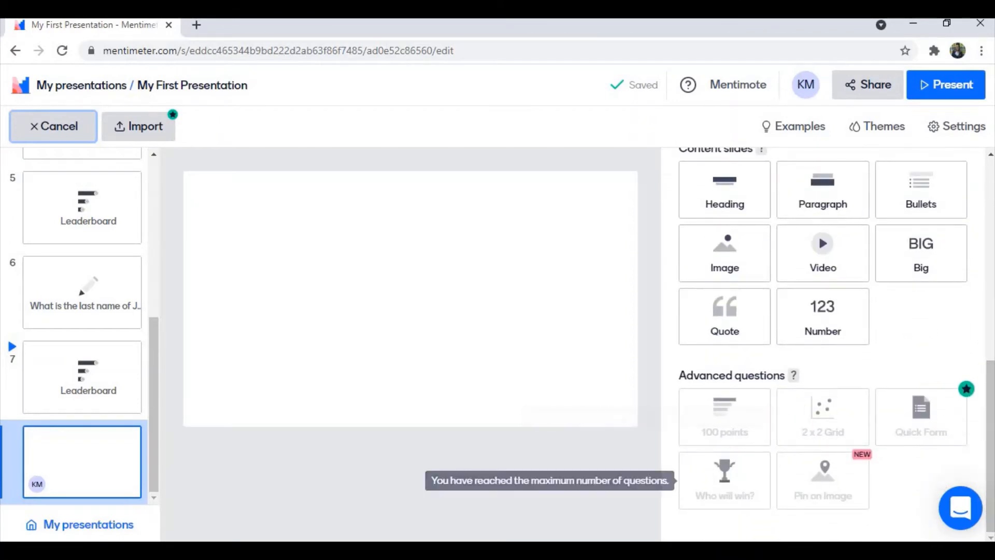
left_click_drag(990, 445, 987, 160)
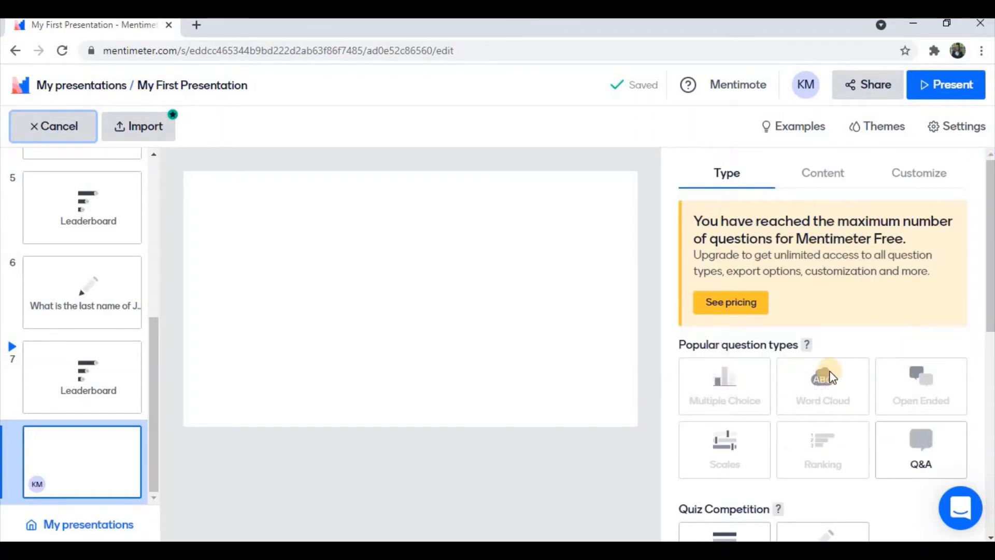
left_click_drag(990, 235, 990, 361)
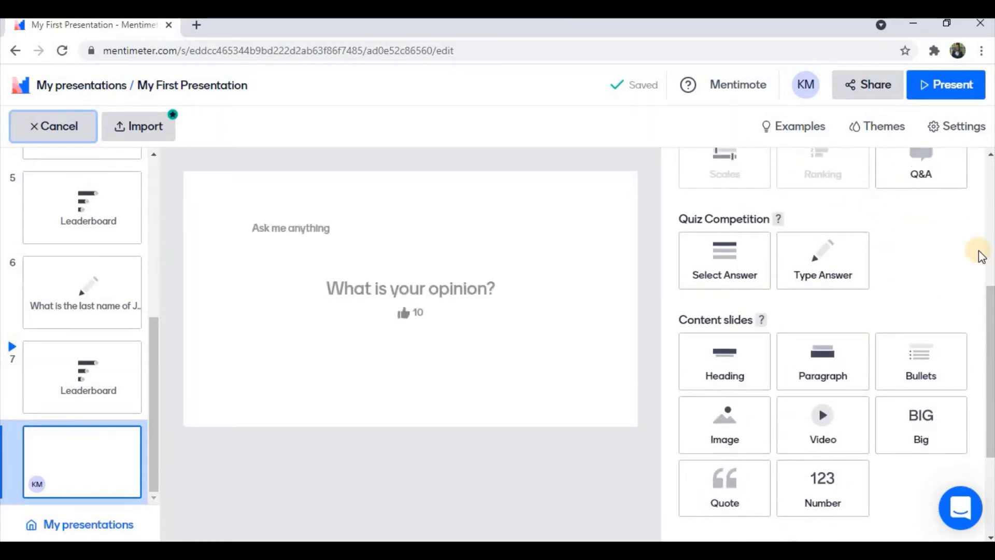
left_click_drag(990, 411, 990, 486)
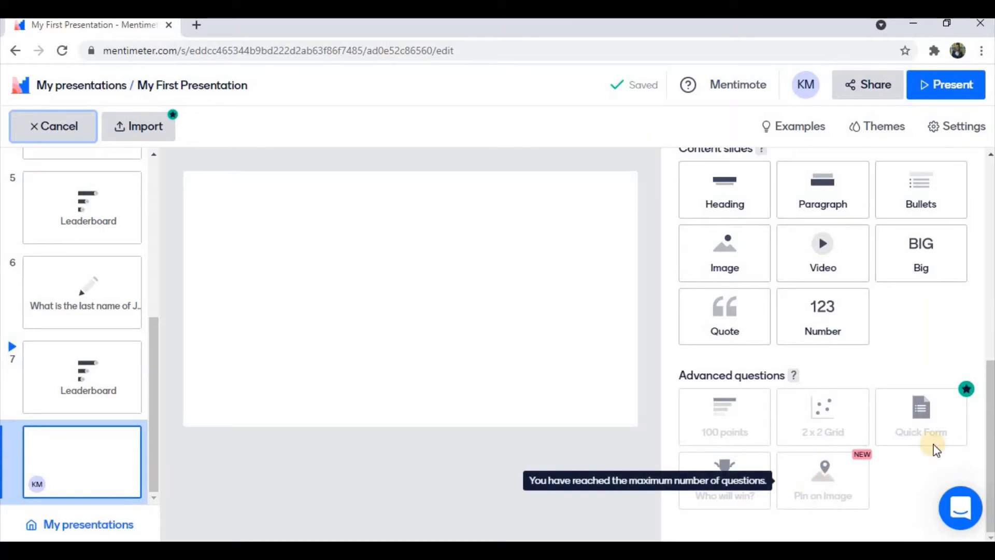
left_click_drag(990, 417, 988, 395)
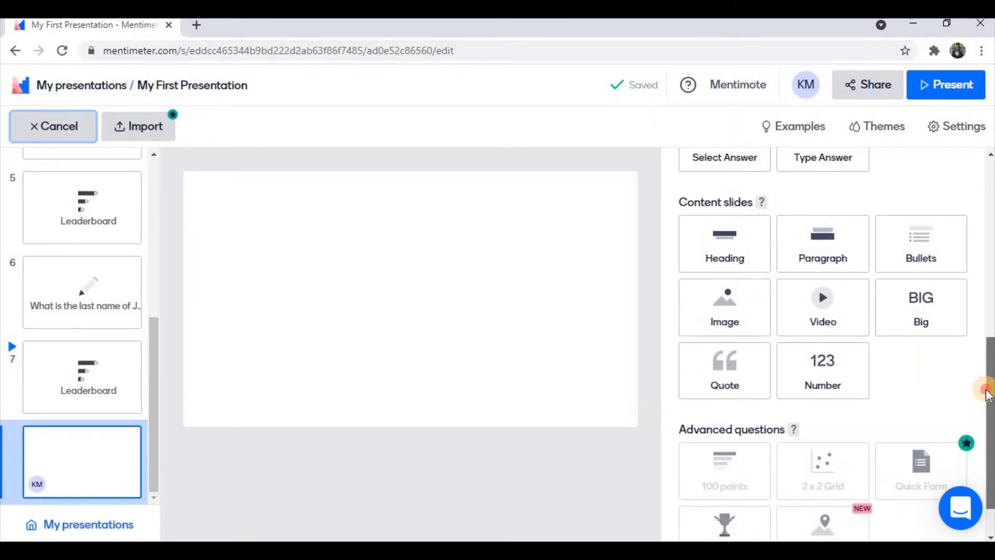
Make the new slide a Heading content slide with the heading "Digital Citizenship".
left_click_drag(987, 394, 985, 378)
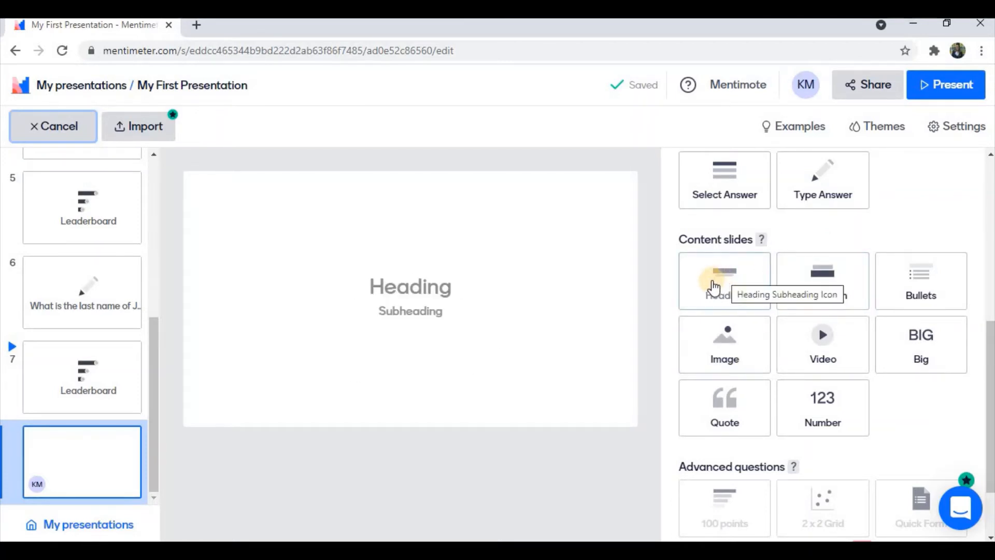
left_click(711, 282)
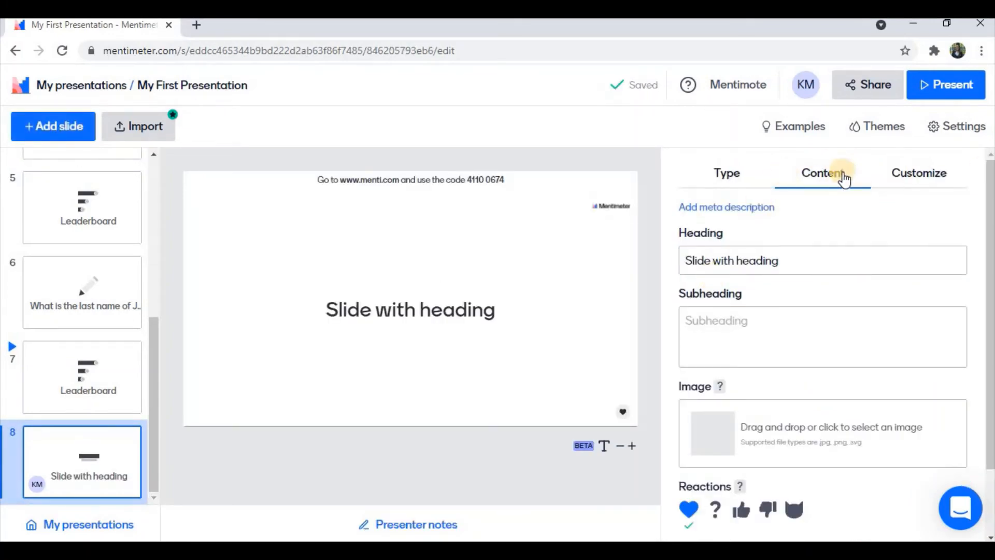
left_click(690, 259)
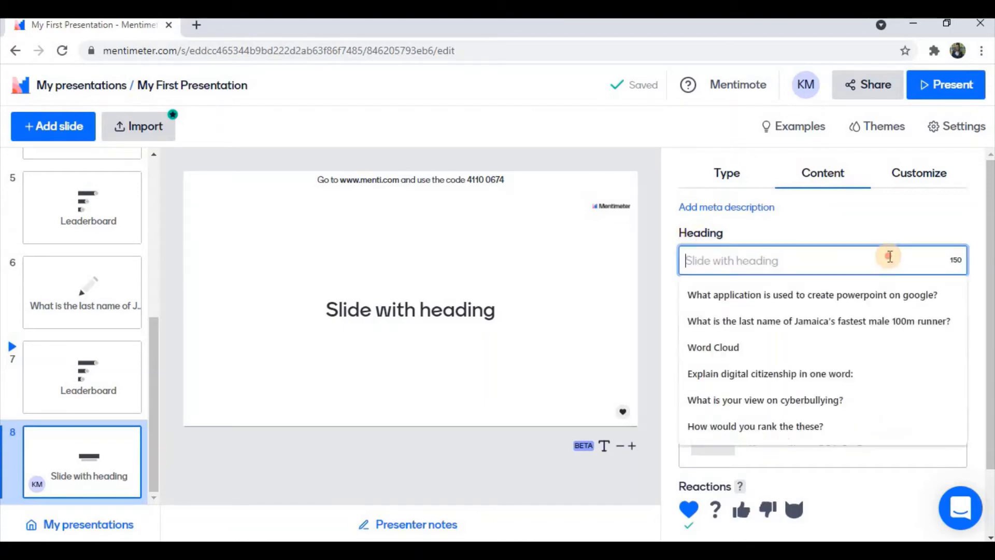
type("Digit")
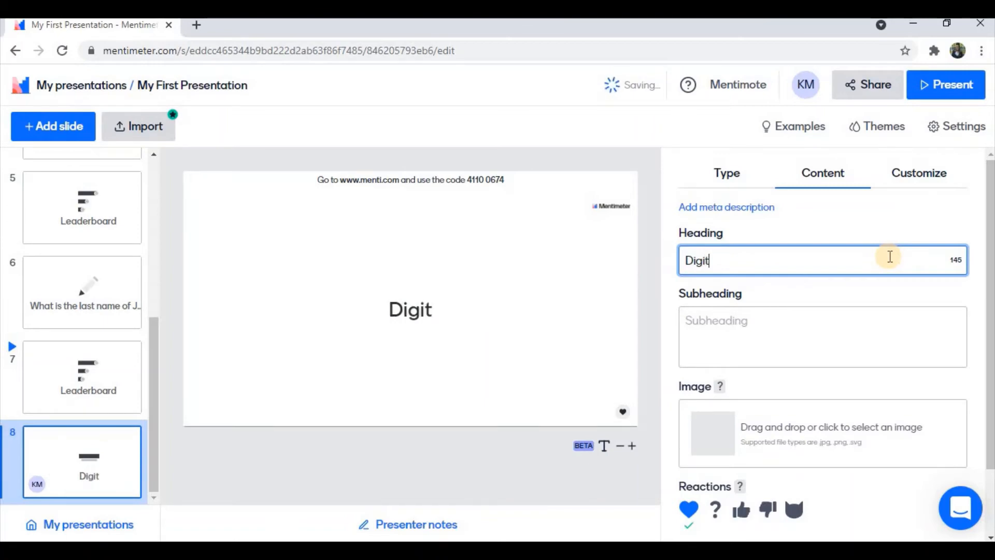
type("al Citizenship")
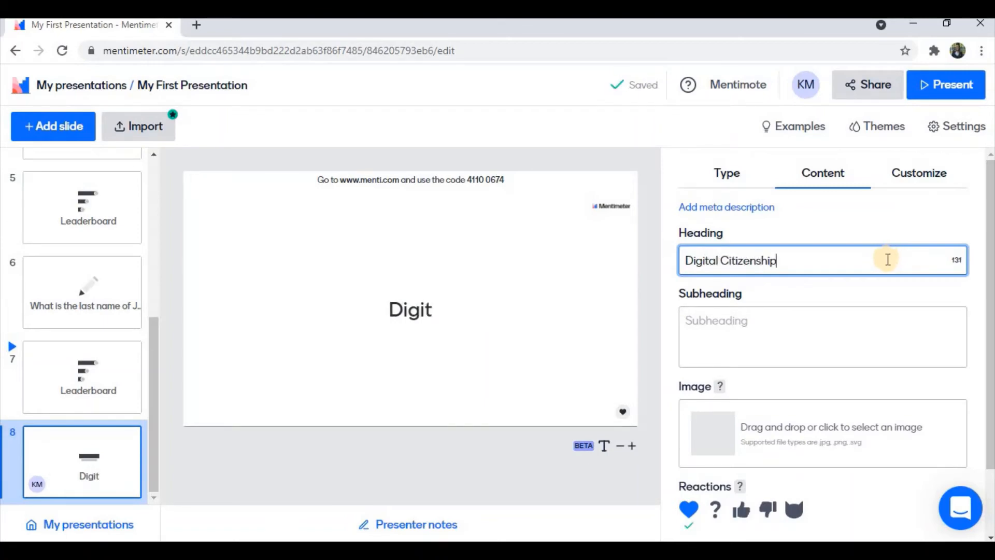
Enter "What is cyberbullying?" as the subheading of the Digital Citizenship slide.
left_click(798, 323)
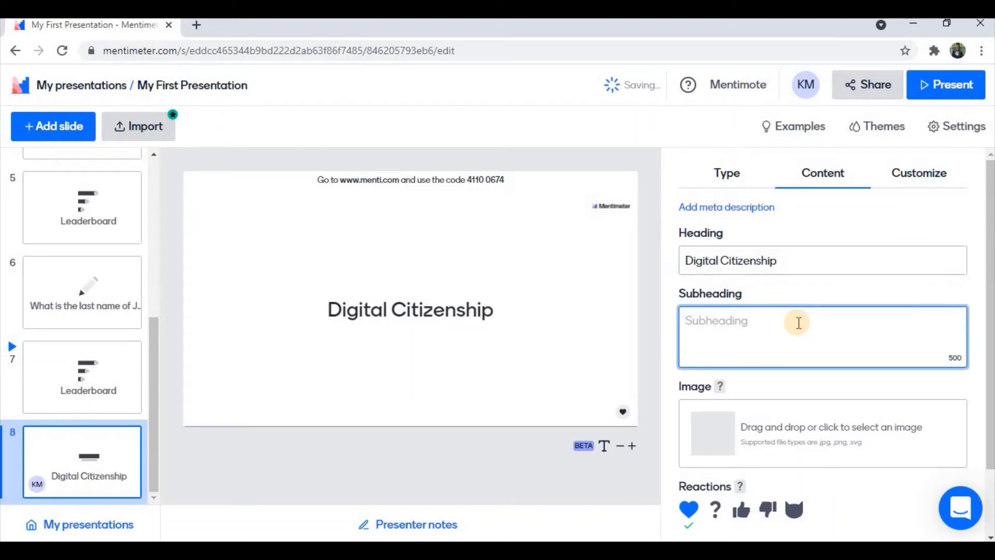
type("Wh")
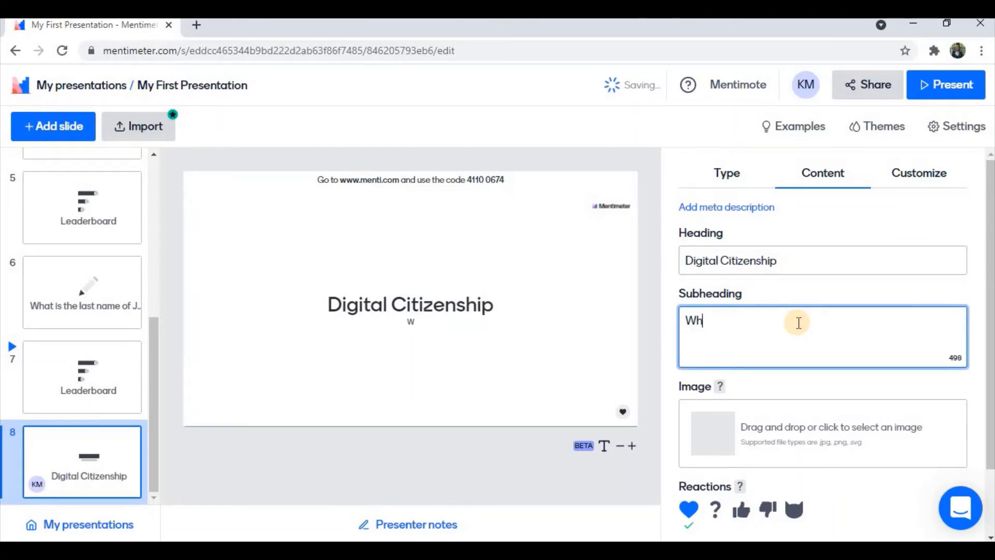
type("at is cyberbully")
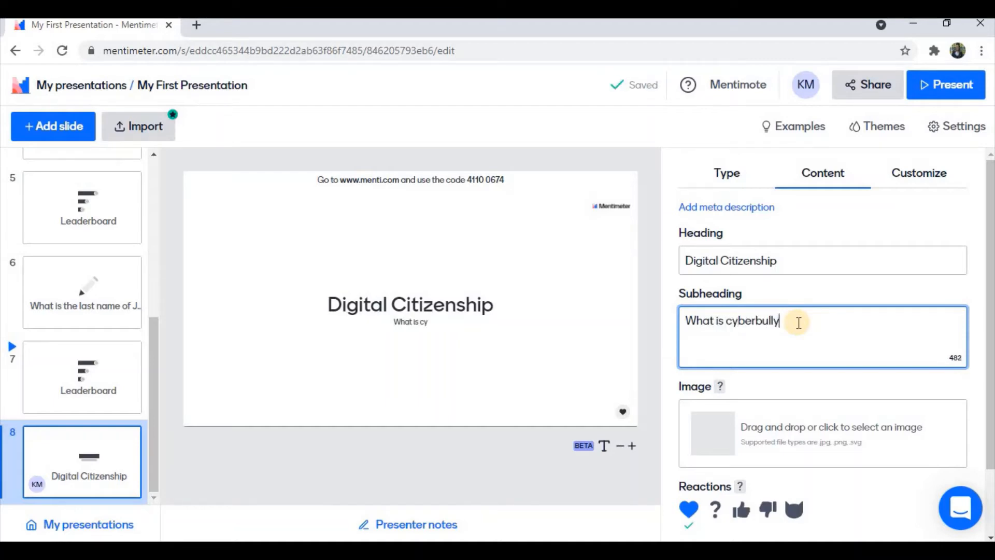
type("ing?")
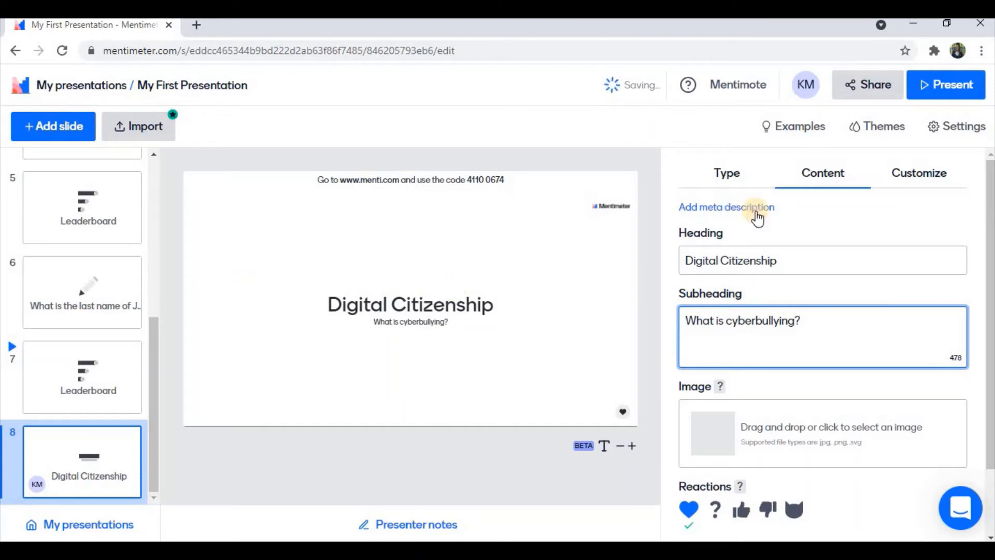
Add the image library photo of a person above the clouds to the slide, cropped on both sides to a portrait shape around the person.
scroll(990, 202, "down", 3)
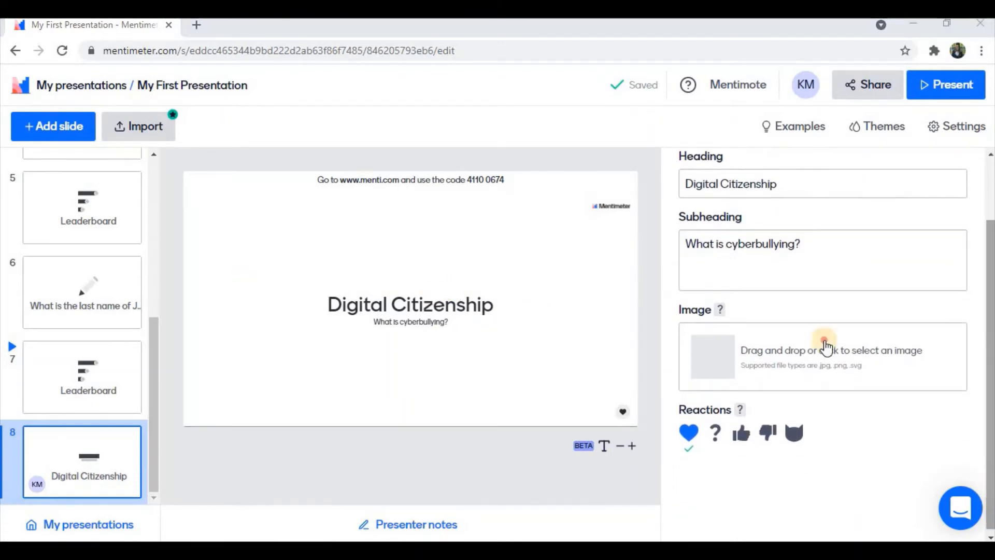
left_click(840, 346)
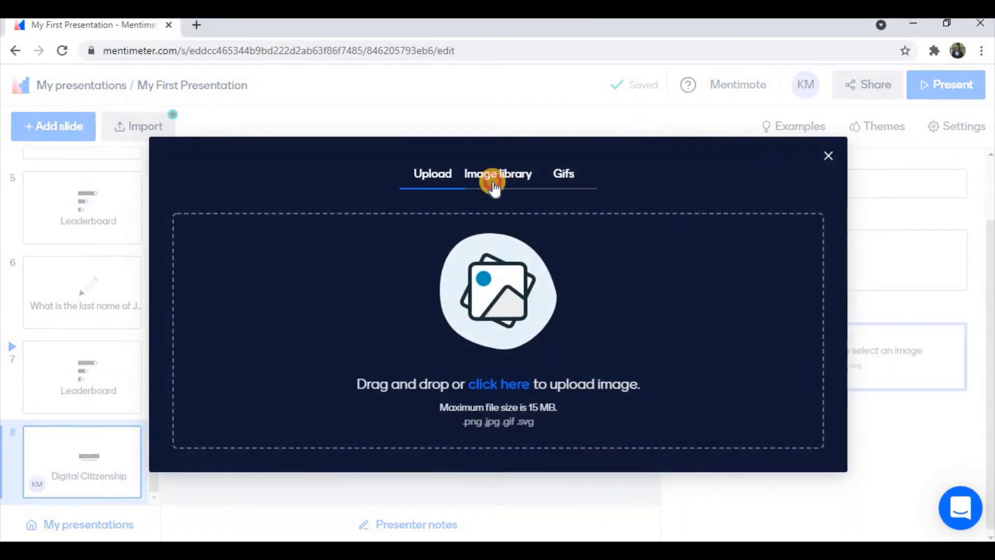
left_click(491, 176)
left_click(255, 317)
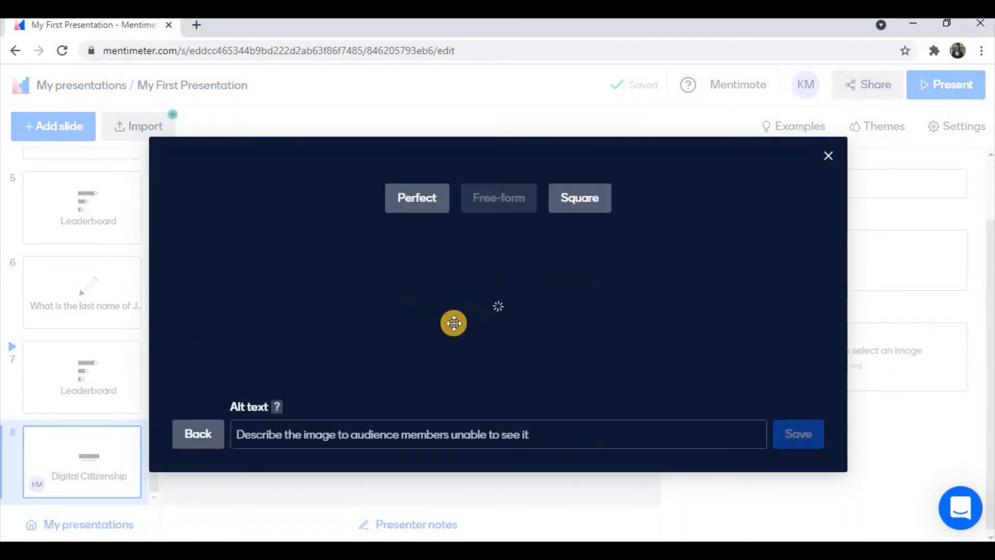
left_click_drag(395, 306, 444, 307)
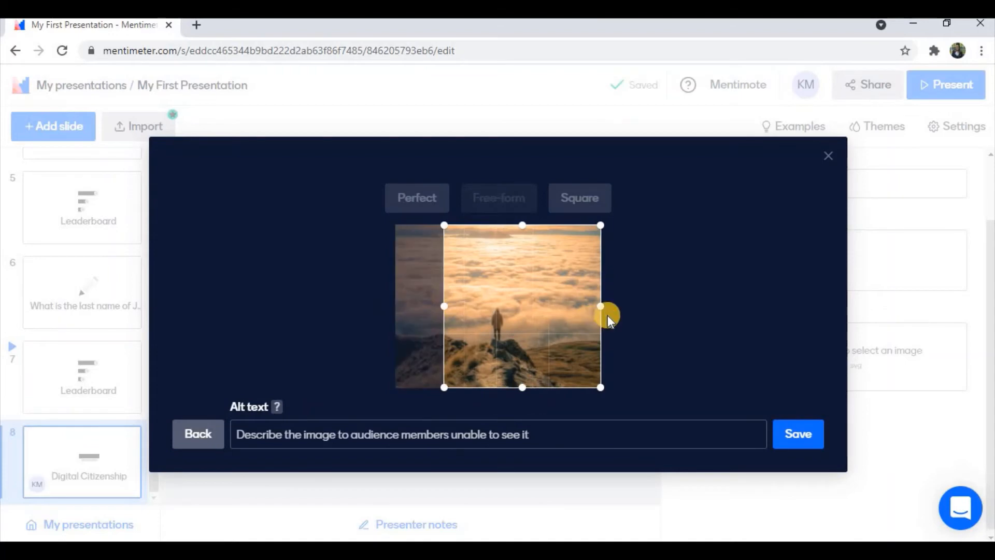
left_click_drag(553, 306, 550, 307)
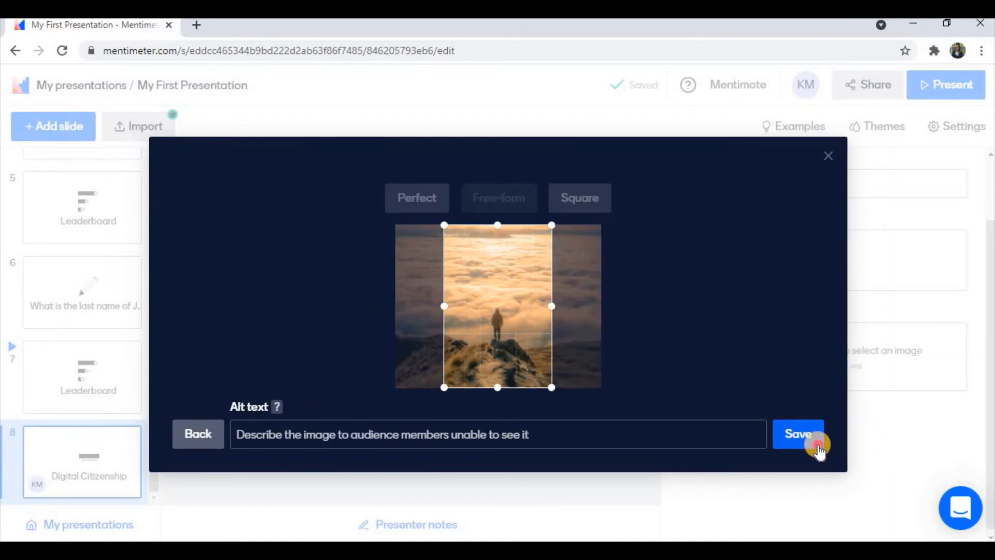
left_click(817, 443)
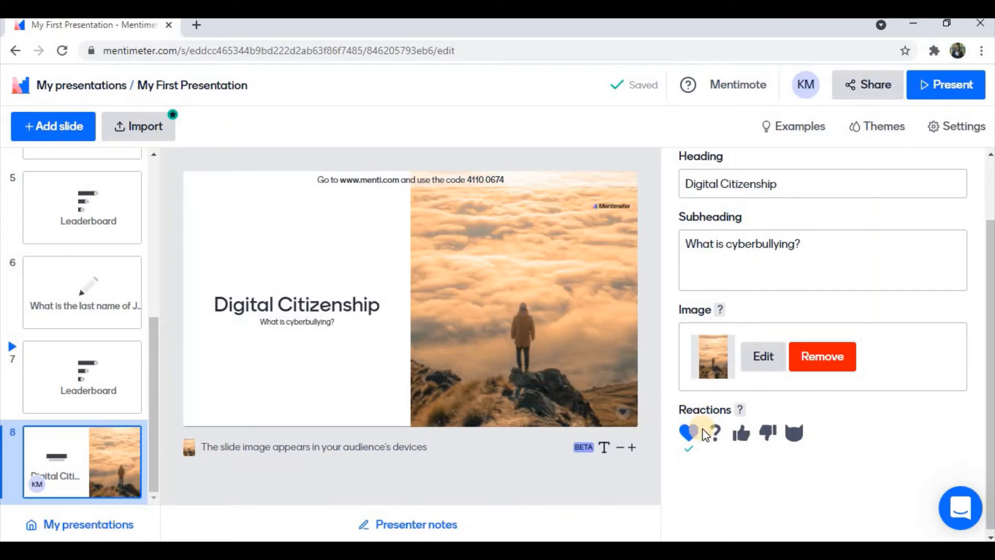
Enable thumbs-up and thumbs-down reactions alongside the heart on the Digital Citizenship slide, and present it full screen.
left_click(691, 437)
left_click(691, 437)
left_click(741, 434)
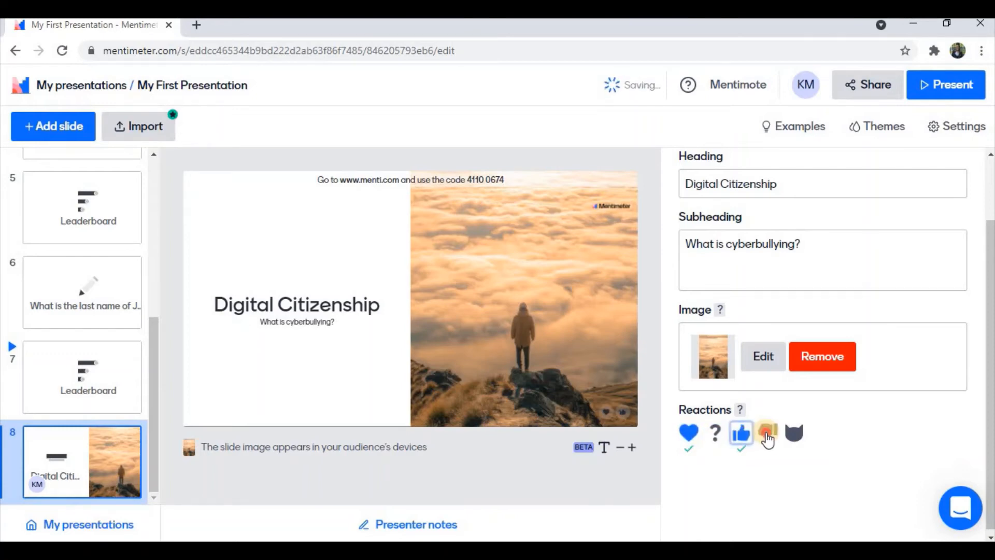
left_click(766, 434)
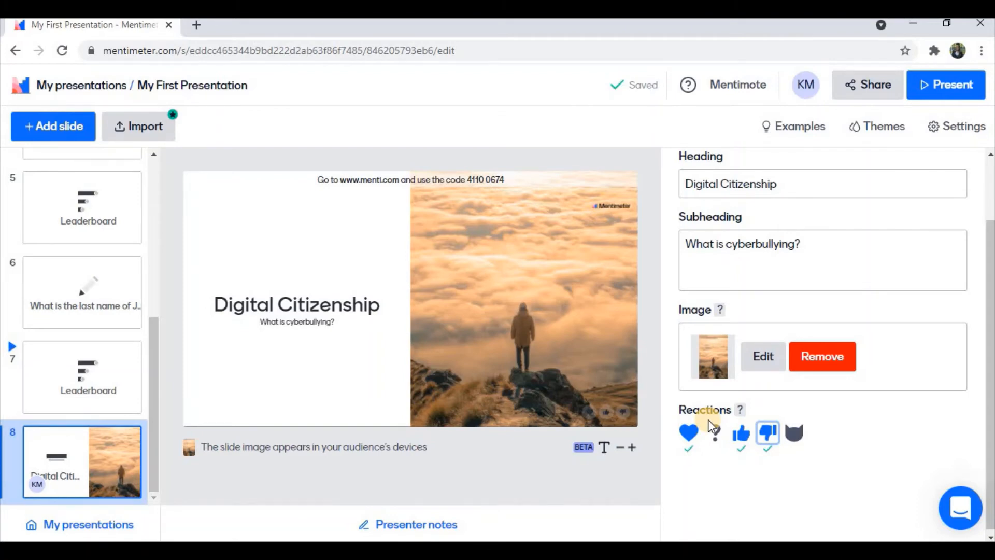
left_click_drag(989, 280, 990, 207)
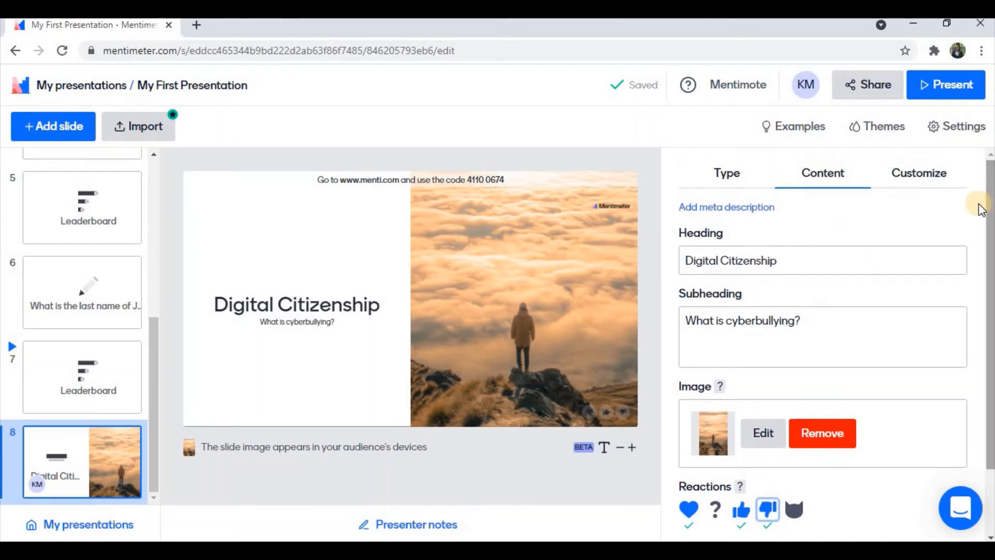
left_click(950, 96)
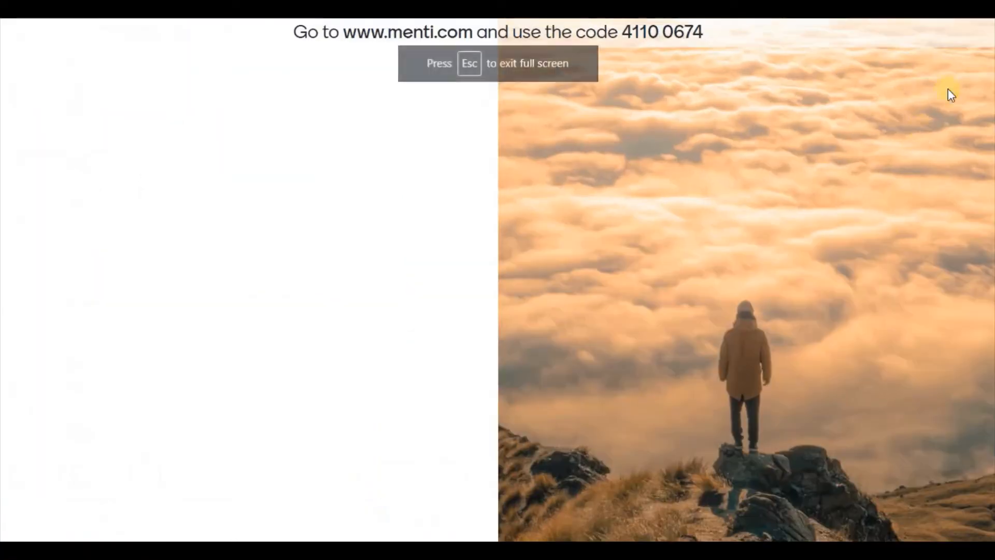
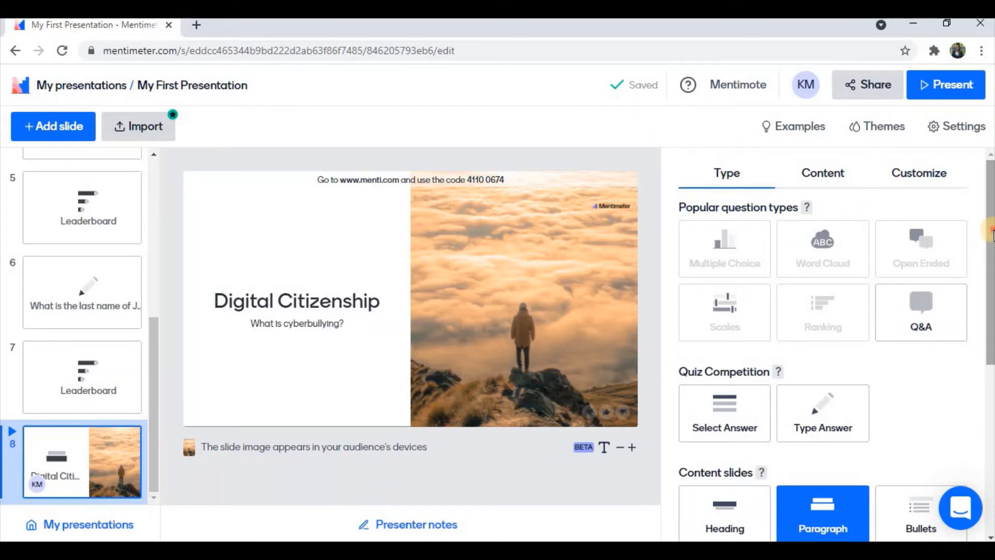
Change the Digital Citizenship slide to a Bullets slide and add the bullets "Cyberbullying", "Netiquette" and "Security".
scroll(984, 236, "down", 5)
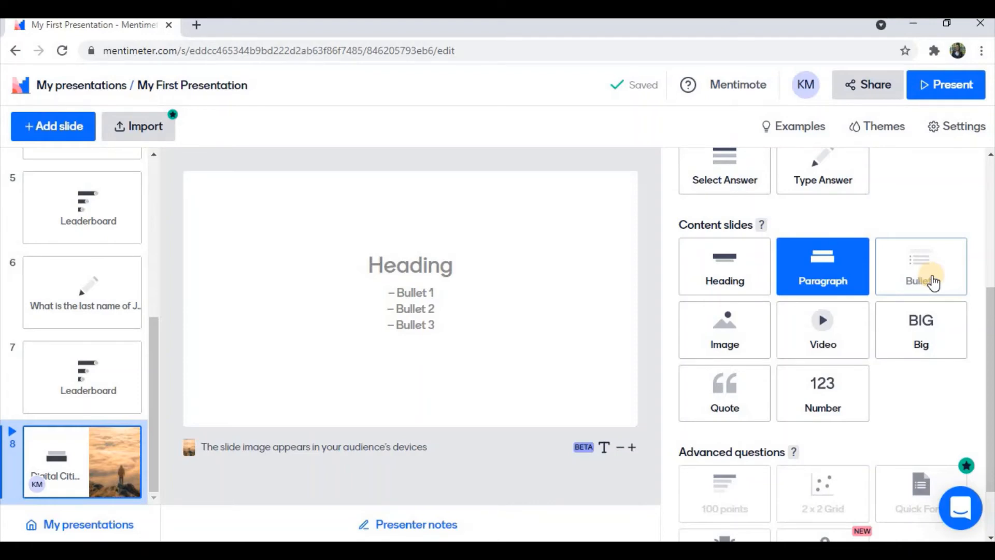
left_click(932, 282)
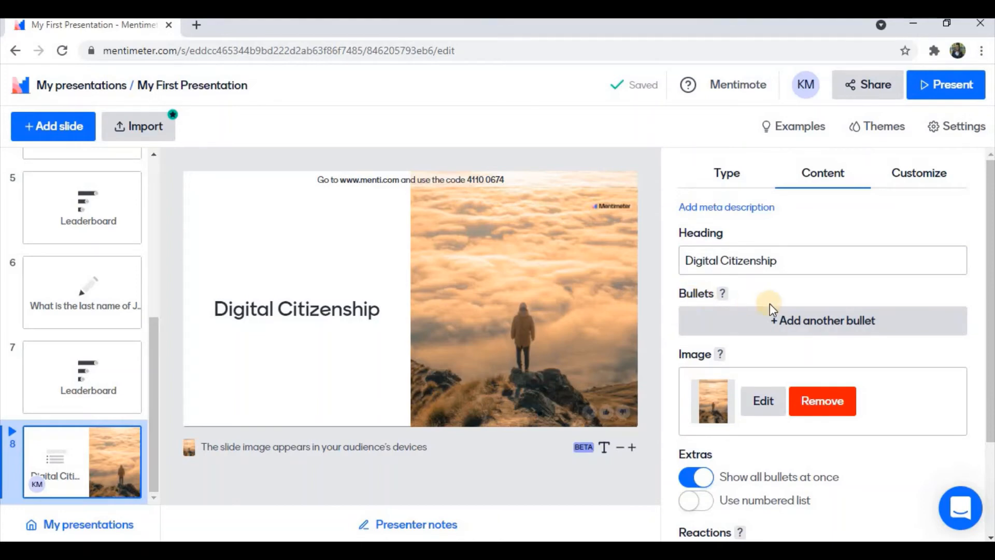
left_click(791, 321)
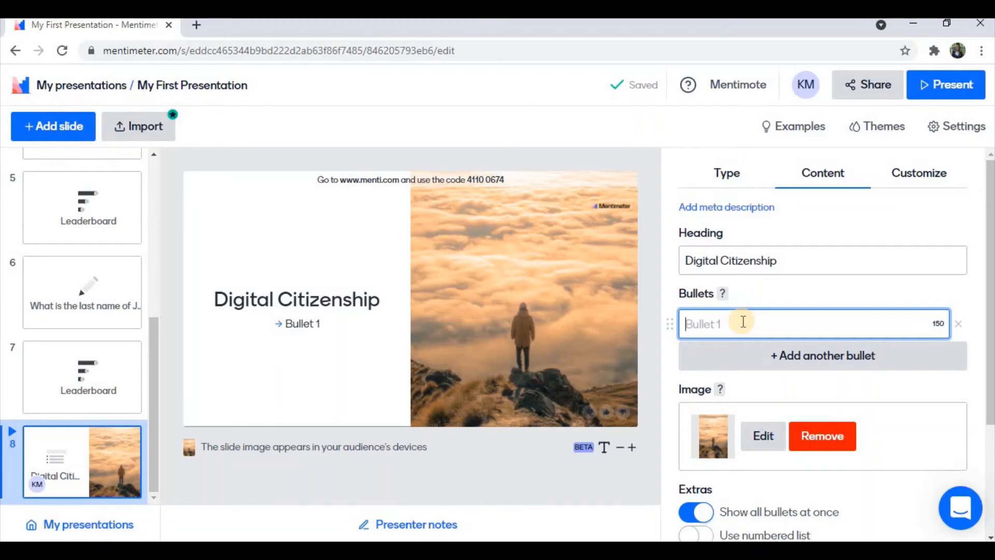
type("Cyberbullying")
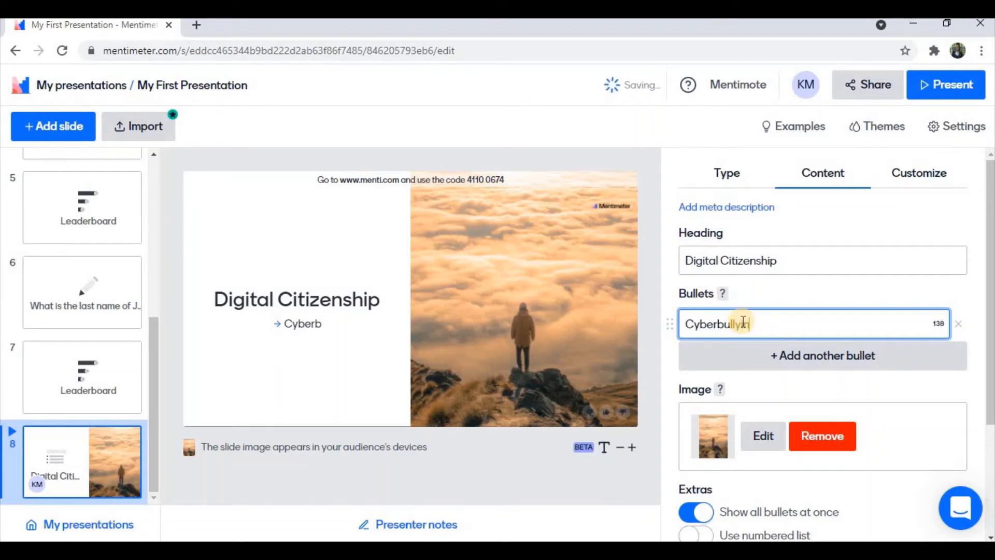
left_click(789, 363)
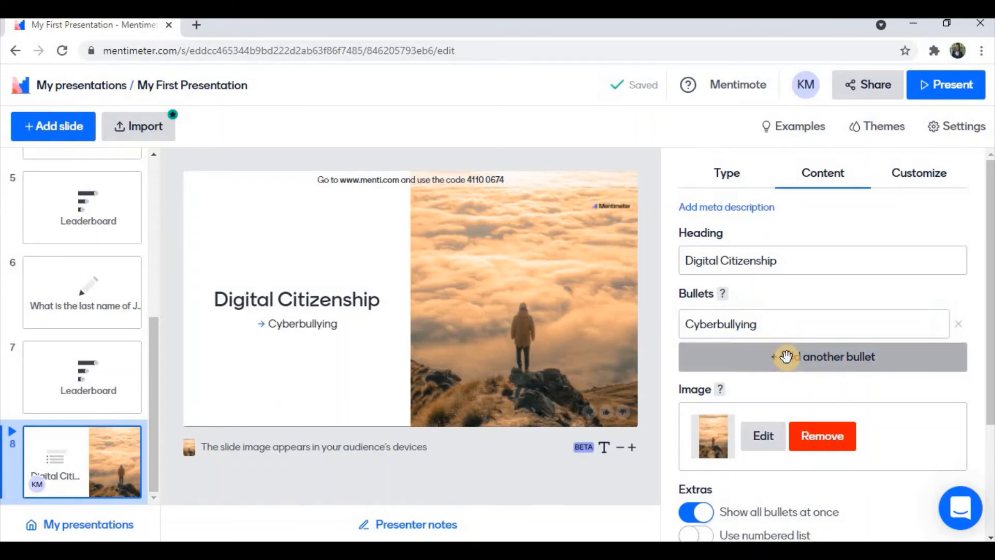
type("Netiq")
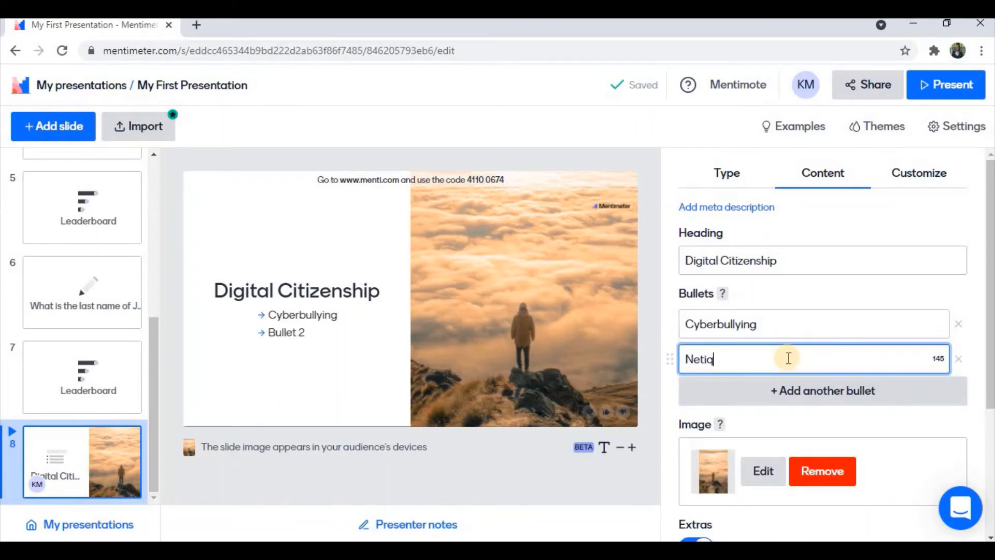
type("uette")
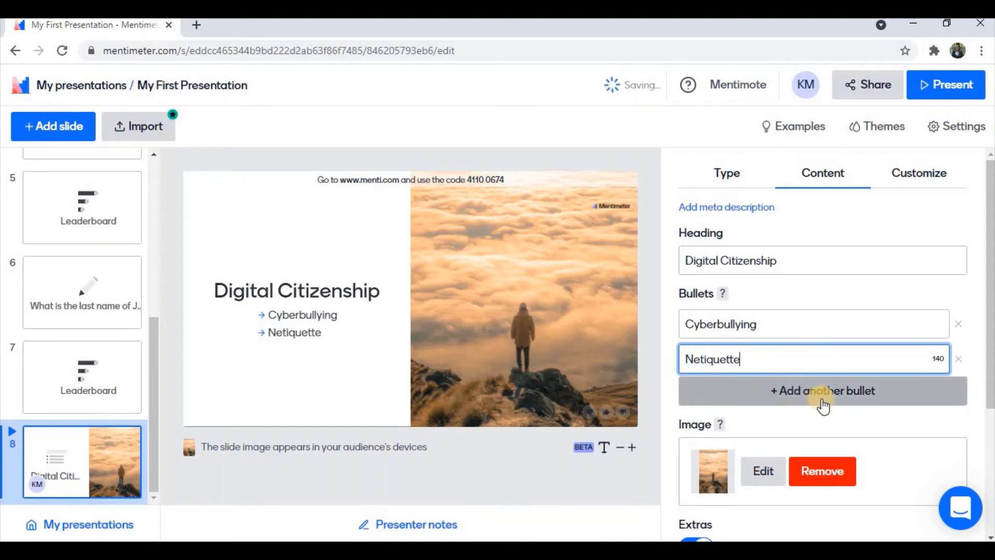
left_click(806, 397)
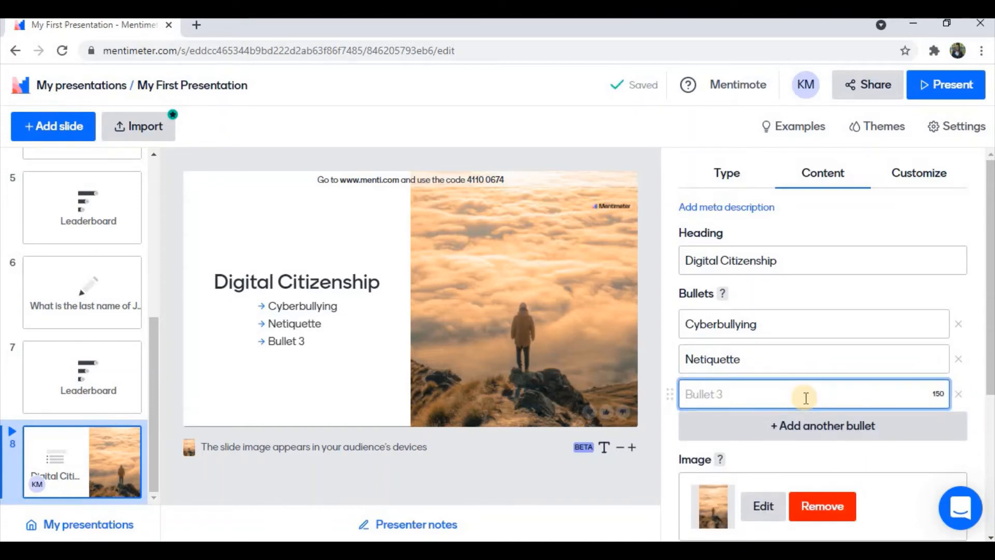
type("Security")
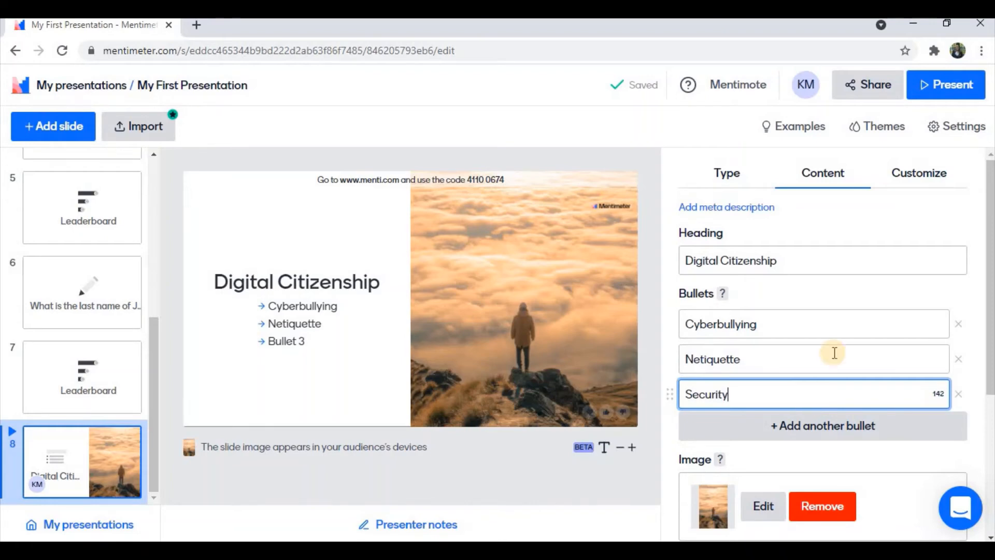
Try the numbered list option on the Digital Citizenship bullets, and switch back to arrow bullets.
left_click(984, 208)
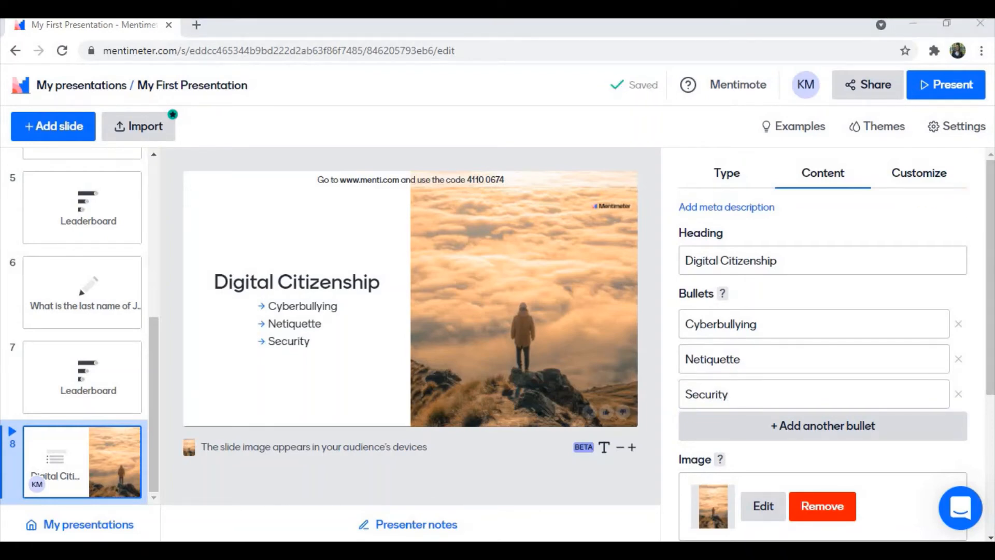
scroll(982, 301, "down", 5)
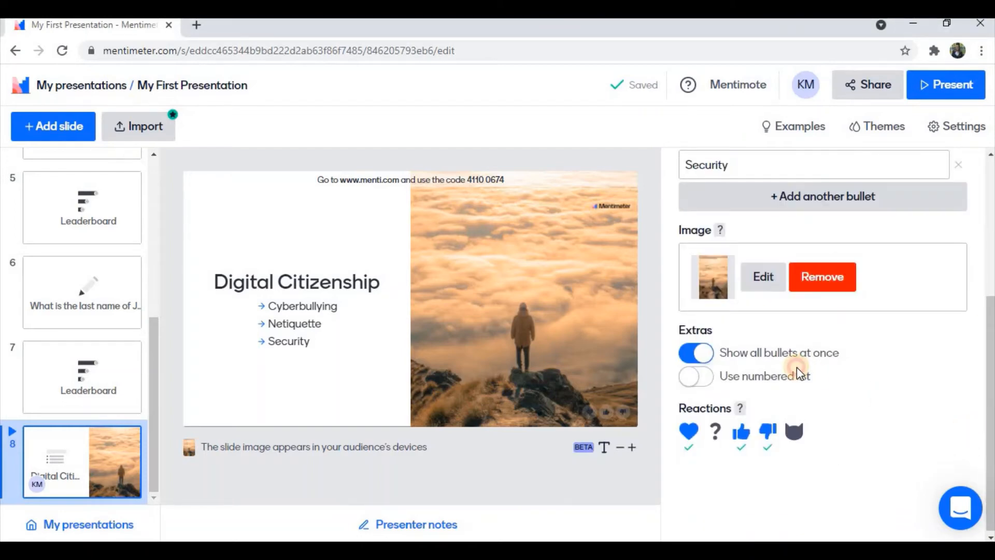
left_click_drag(797, 367, 840, 361)
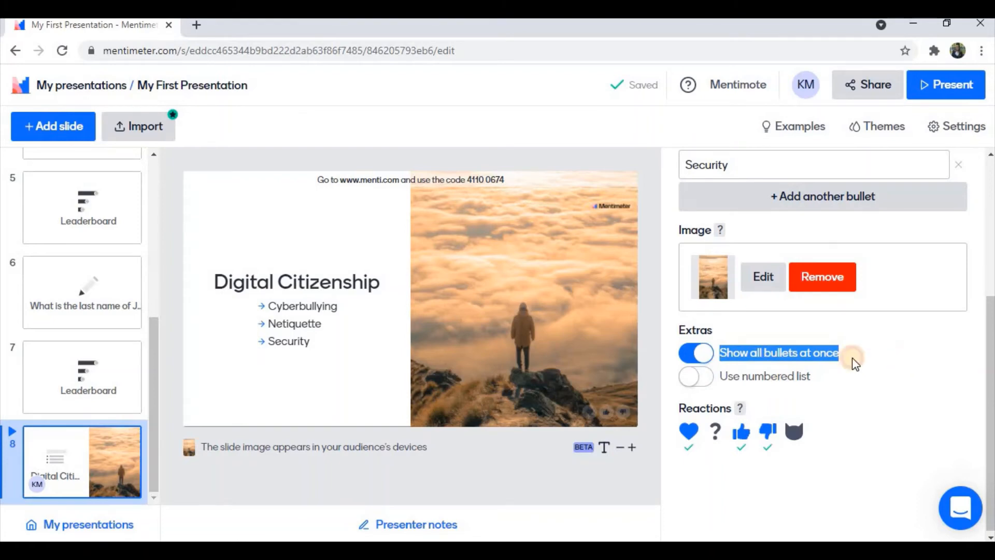
left_click(854, 362)
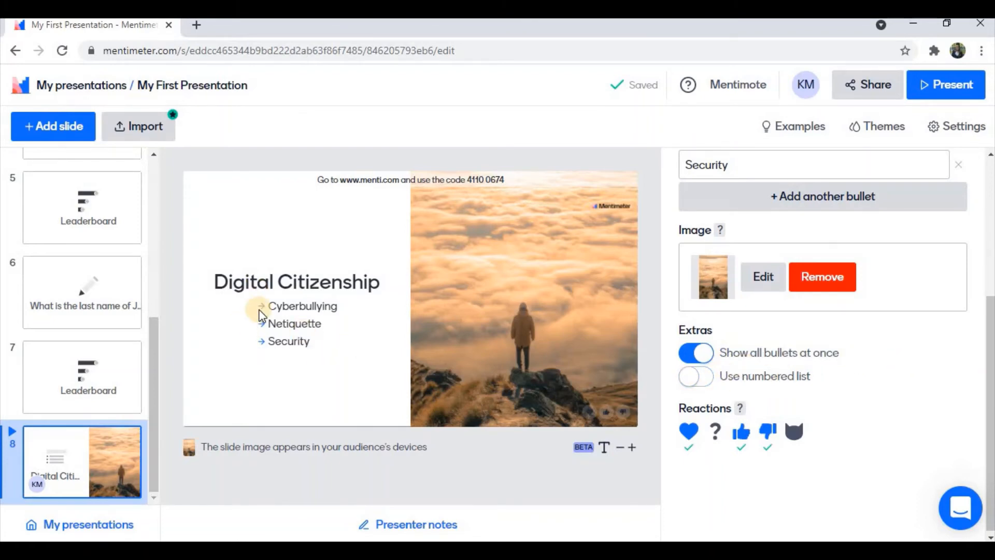
left_click(695, 381)
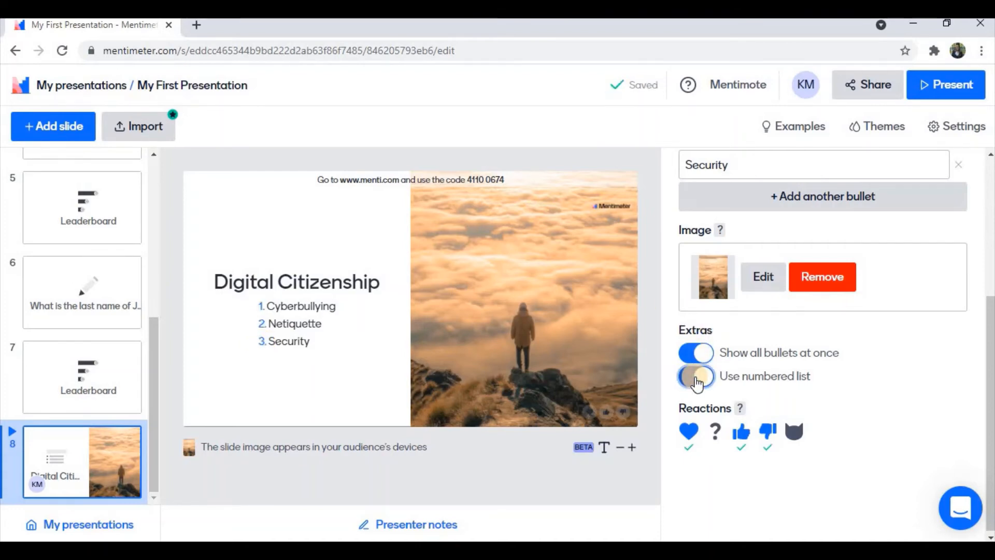
left_click(696, 382)
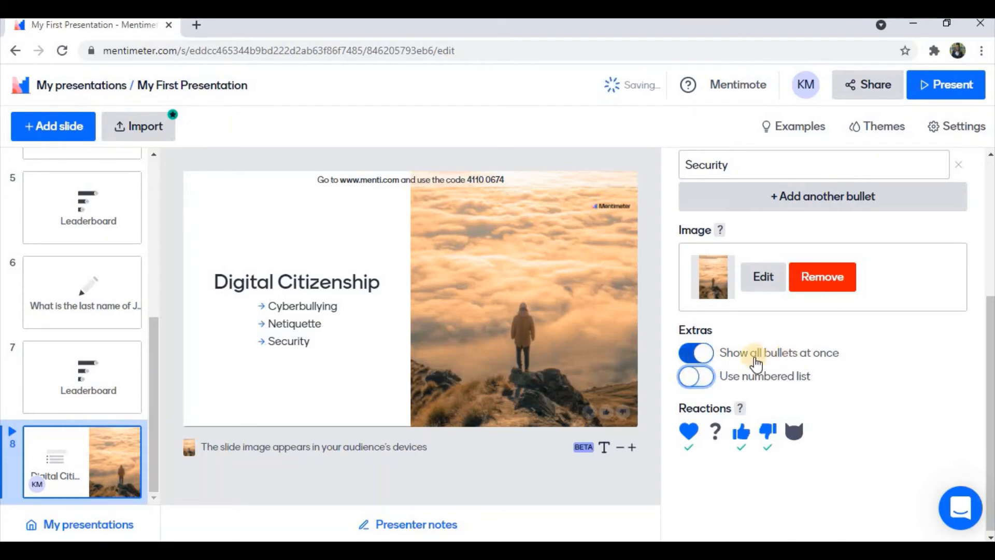
Turn off showing all bullets at once, and present the slide full screen, revealing the three bullets one by one before returning to the editor.
left_click(703, 356)
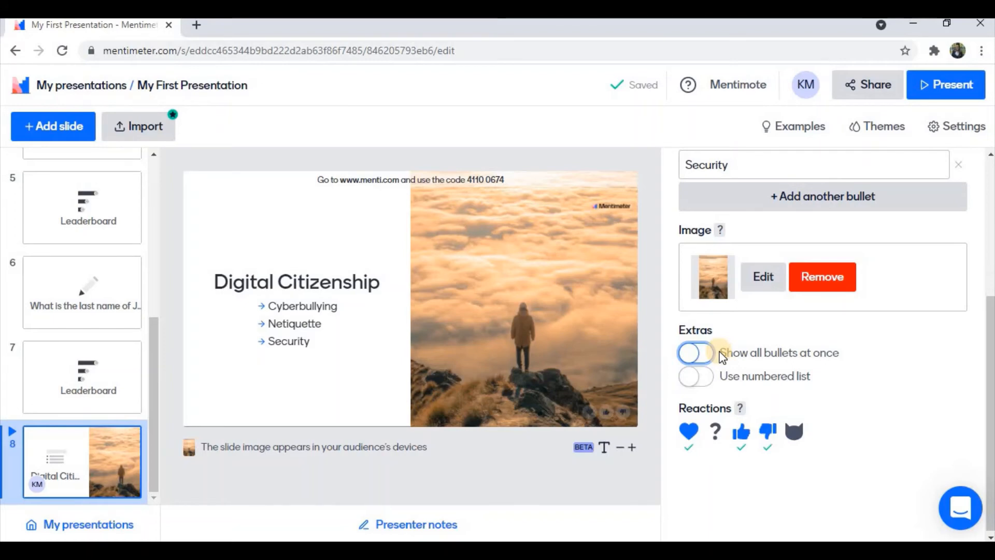
left_click(943, 86)
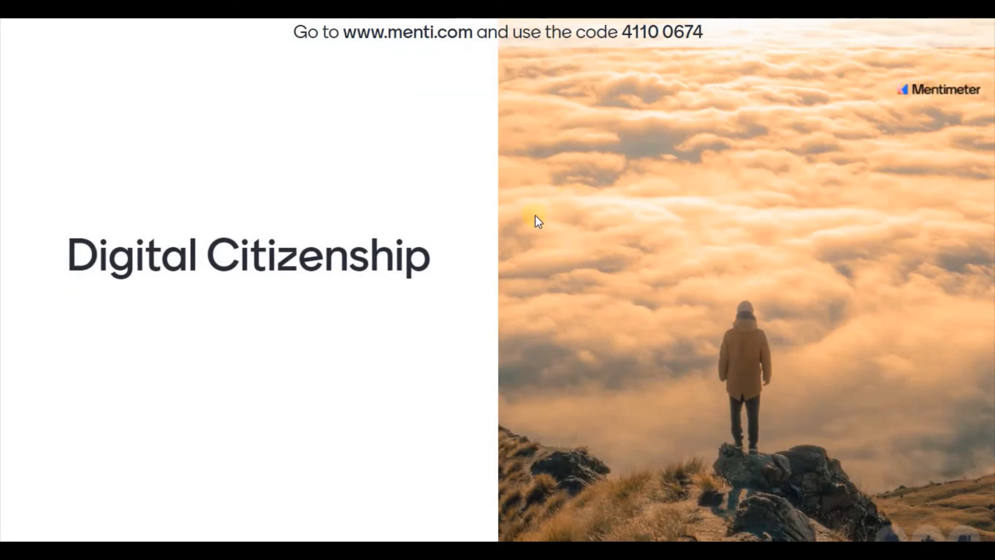
key("Right")
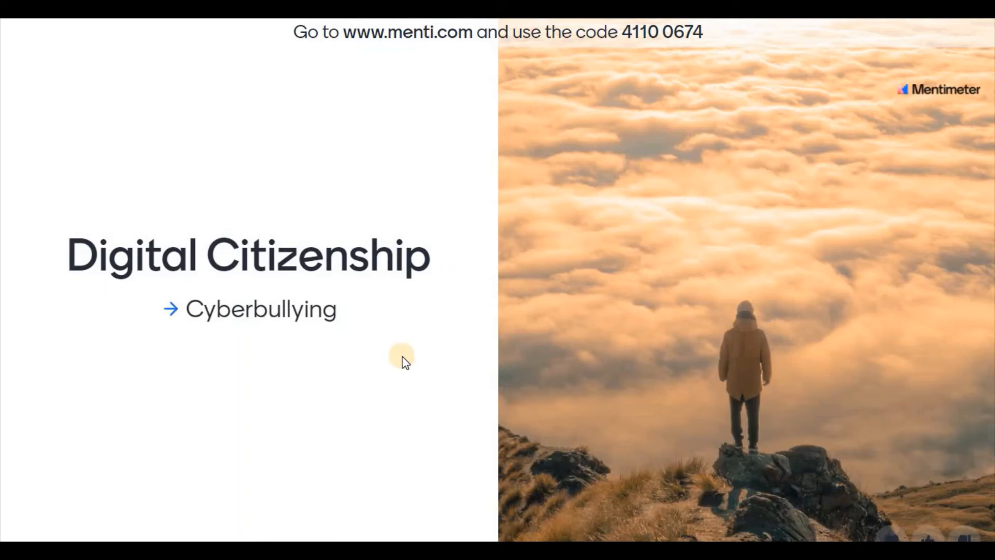
key("Right")
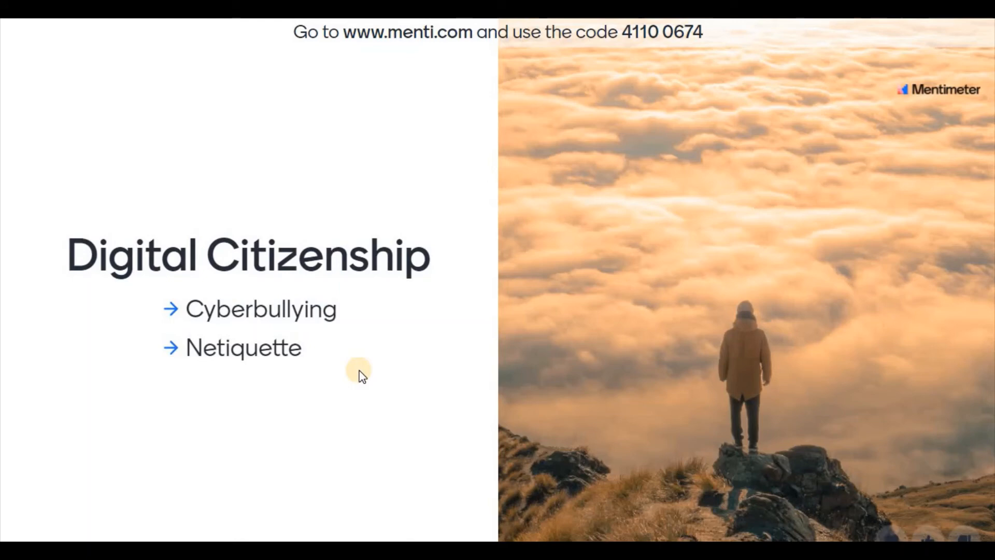
key("Right")
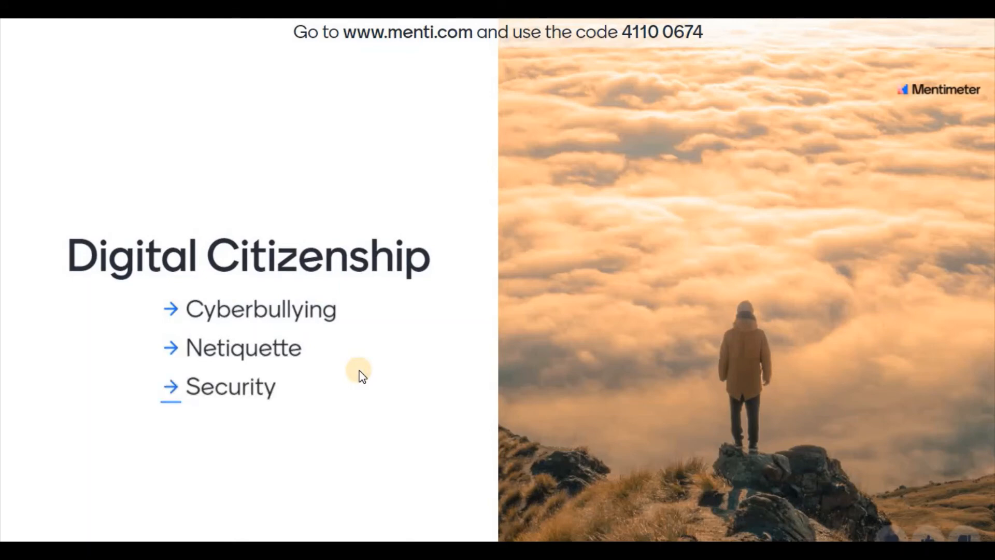
key("Escape")
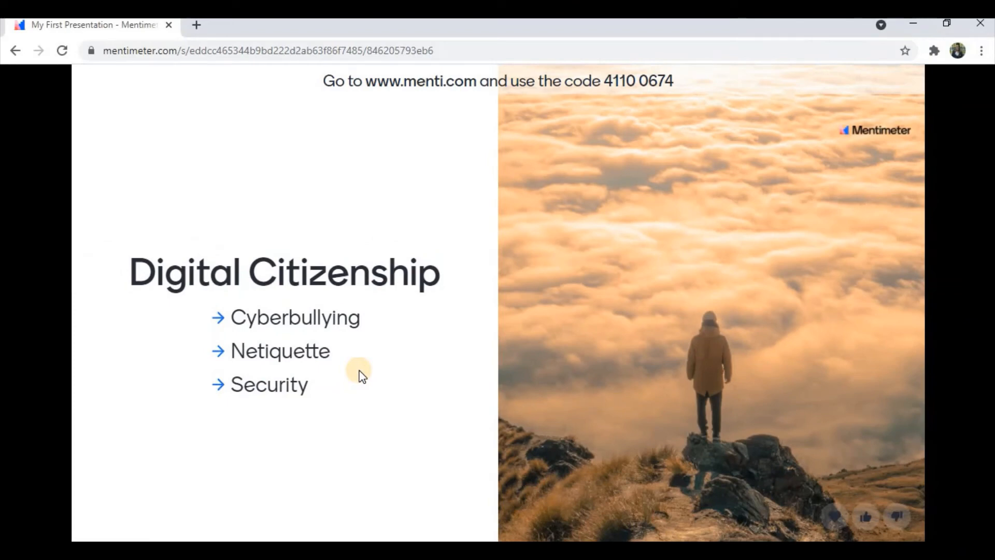
key("Escape")
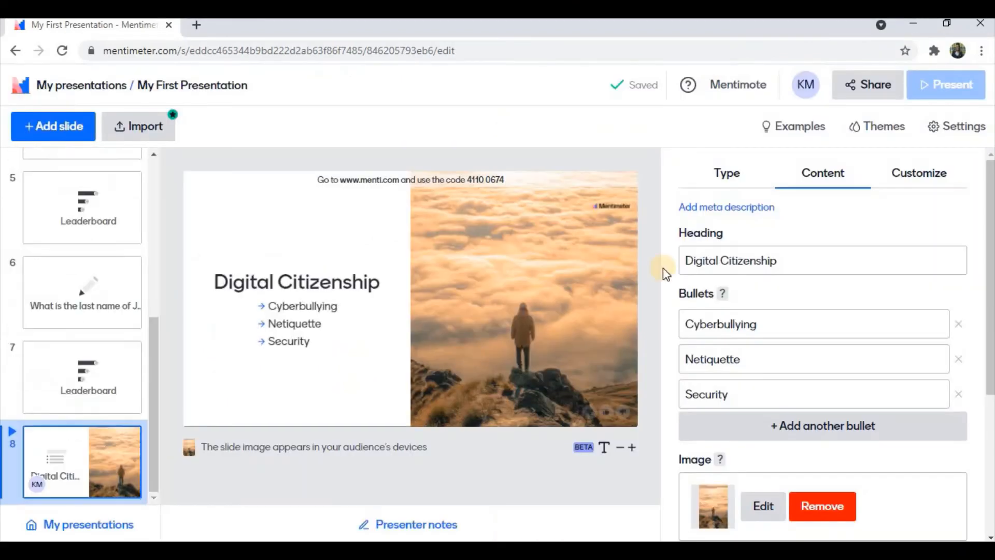
Change the Digital Citizenship slide to an Image content slide with the photo laid out as background.
left_click(735, 181)
left_click_drag(990, 251, 990, 376)
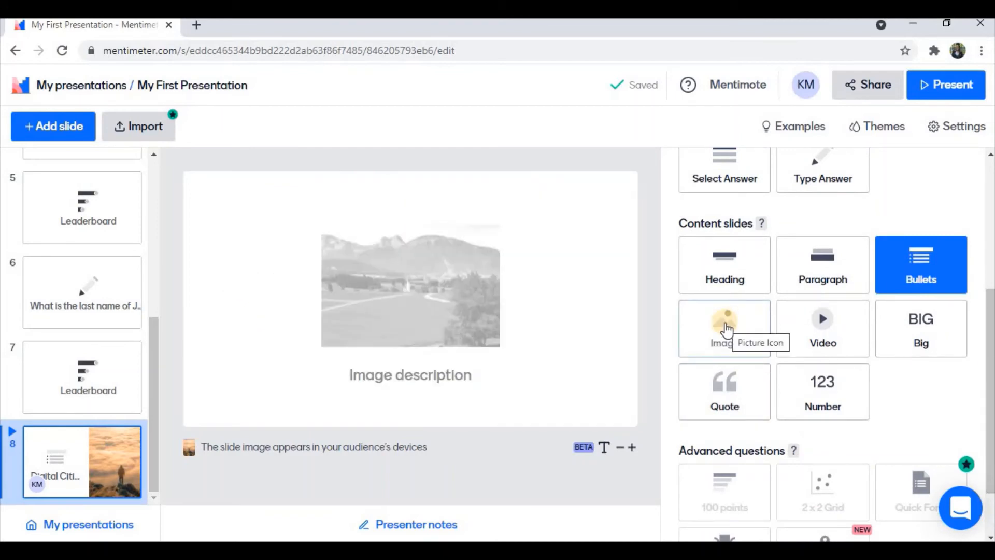
left_click(727, 330)
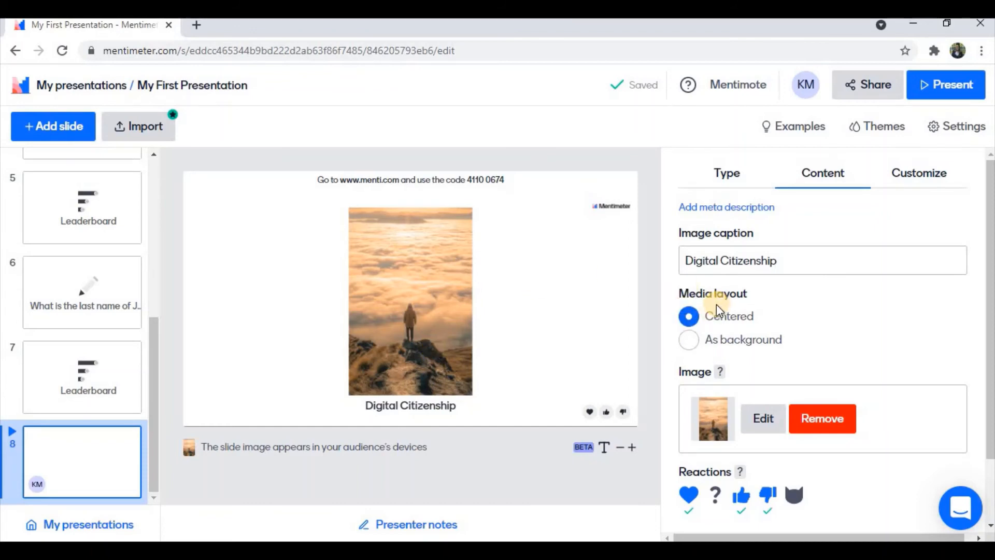
left_click(689, 339)
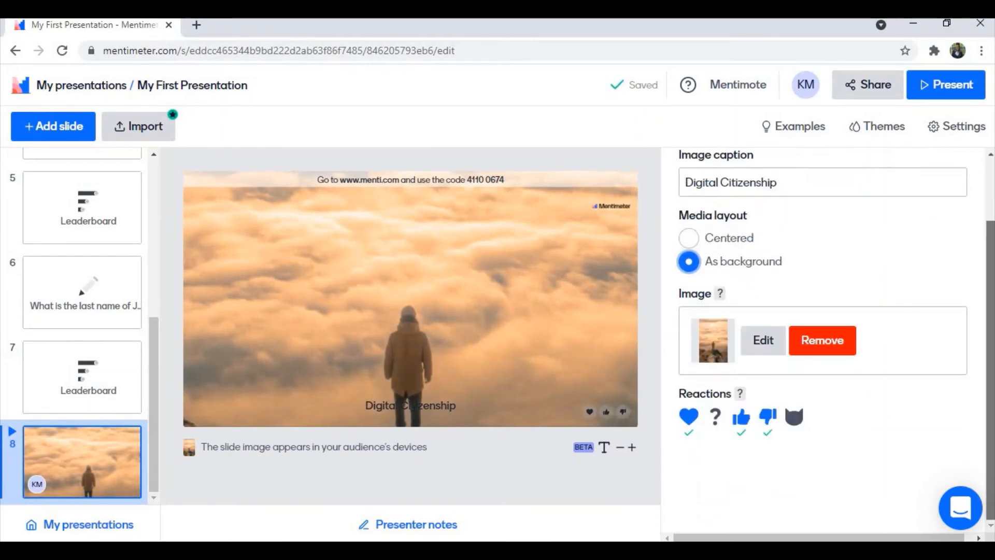
scroll(880, 336, "down", 2)
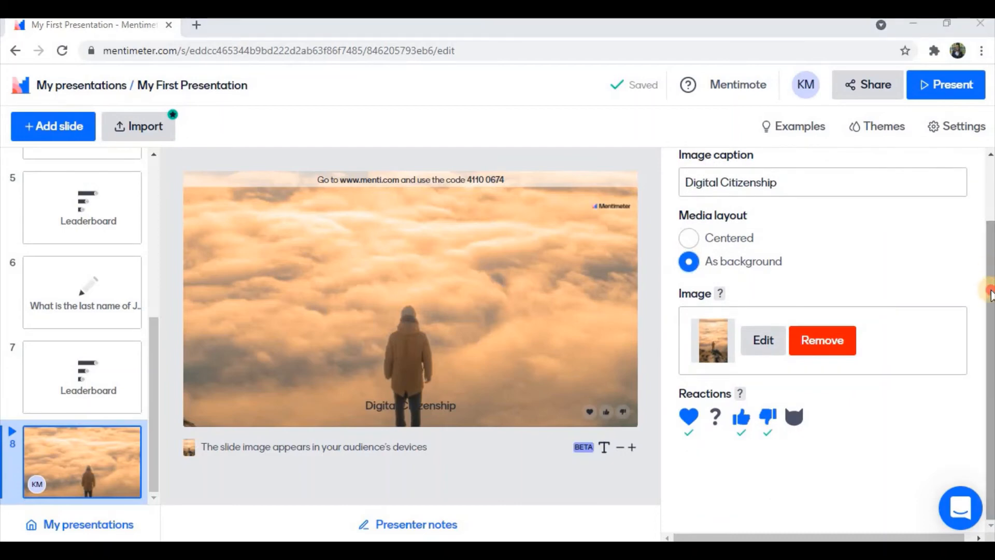
Change the slide to a Video content slide and open its video URL for entry.
left_click_drag(990, 285, 990, 220)
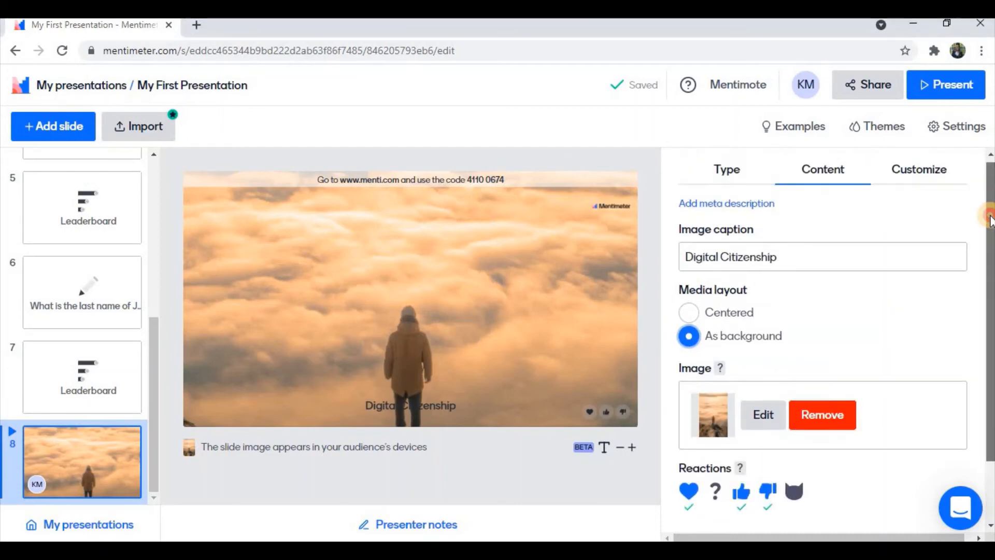
left_click(733, 175)
left_click_drag(990, 223, 943, 337)
left_click(822, 351)
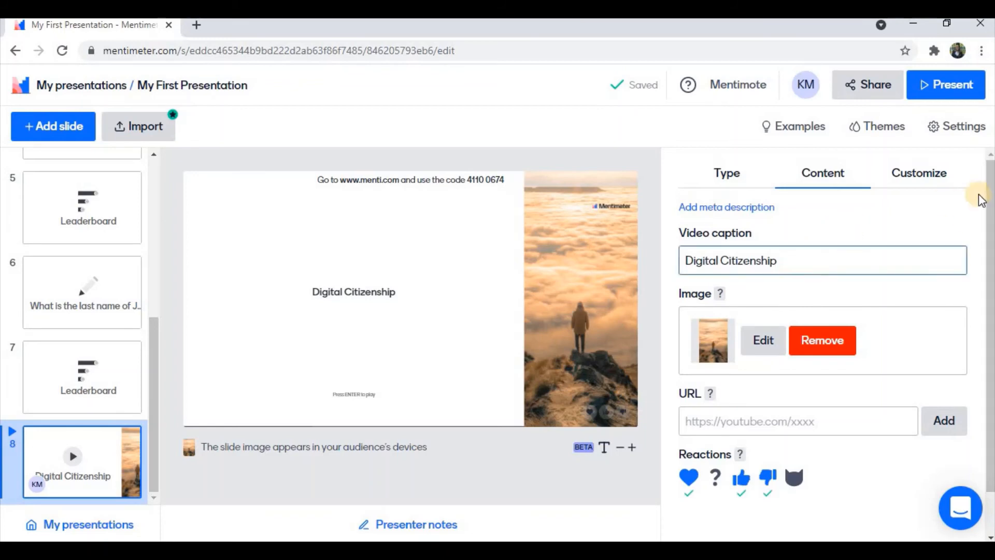
scroll(991, 229, "down", 1)
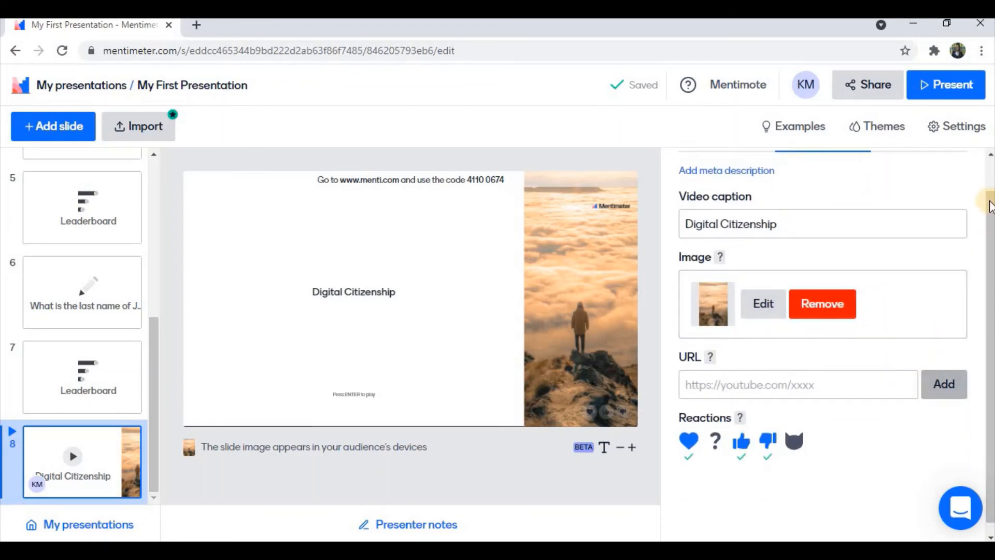
scroll(987, 202, "up", 1)
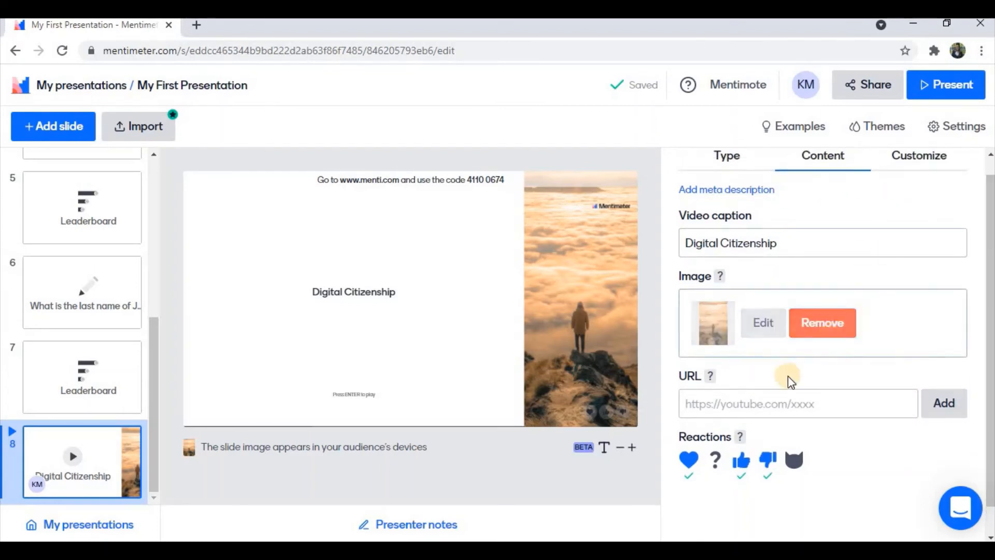
left_click(719, 403)
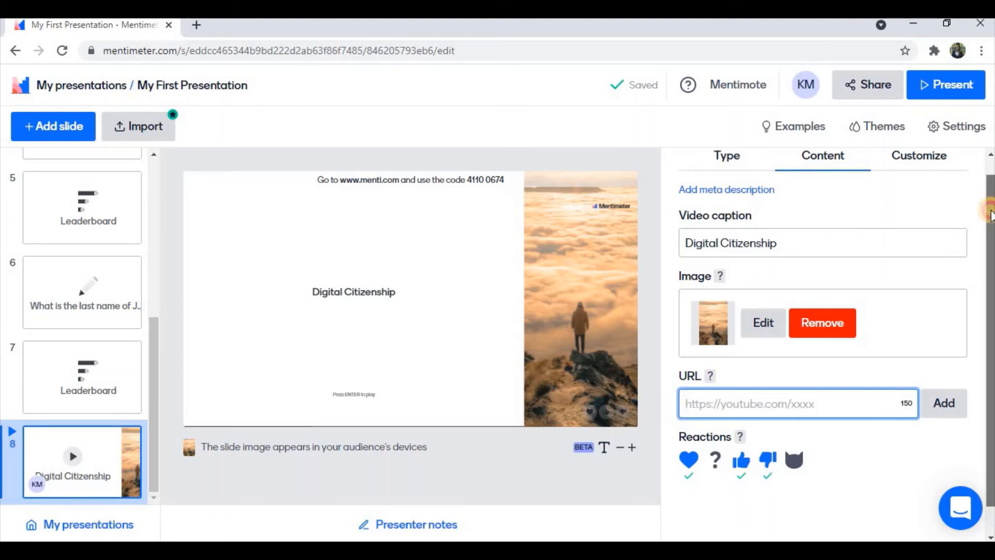
Change the slide to a Big content slide, and reopen the choice of slide types.
scroll(989, 215, "up", 1)
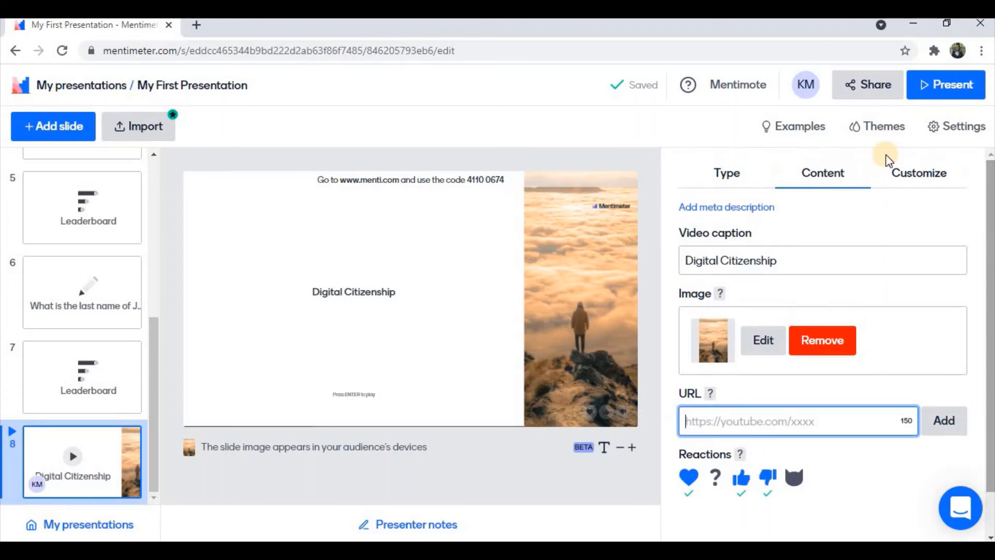
left_click(727, 176)
scroll(987, 179, "down", 5)
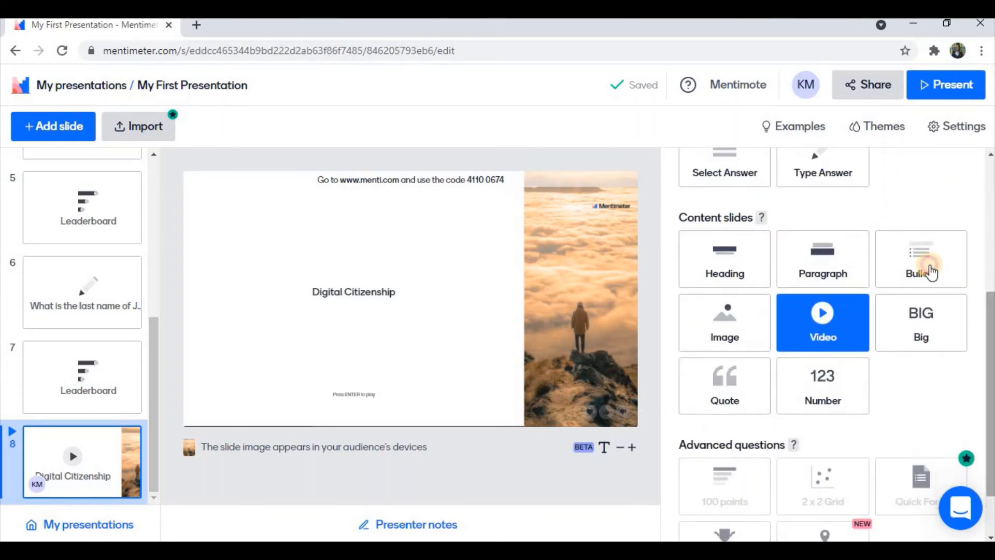
left_click(919, 331)
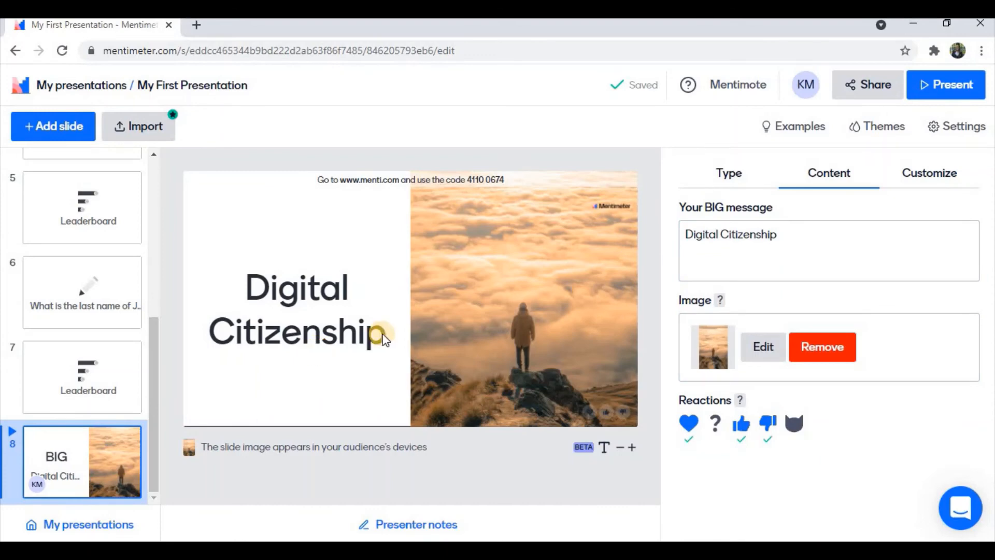
left_click(729, 169)
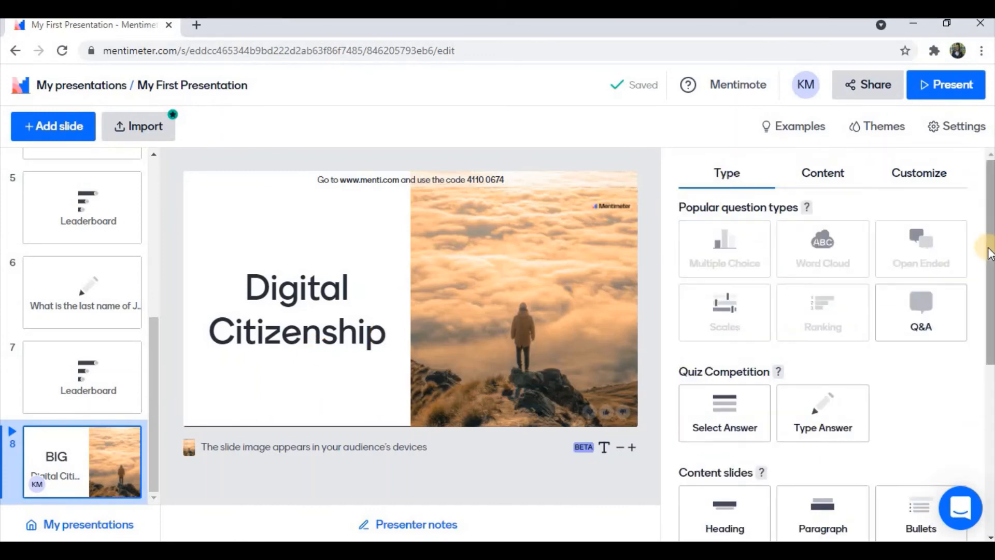
Change the slide to a Quote content slide reading "Digital Citizenship is awesome!" and enter the quoted person's name as its source.
left_click_drag(988, 252, 987, 411)
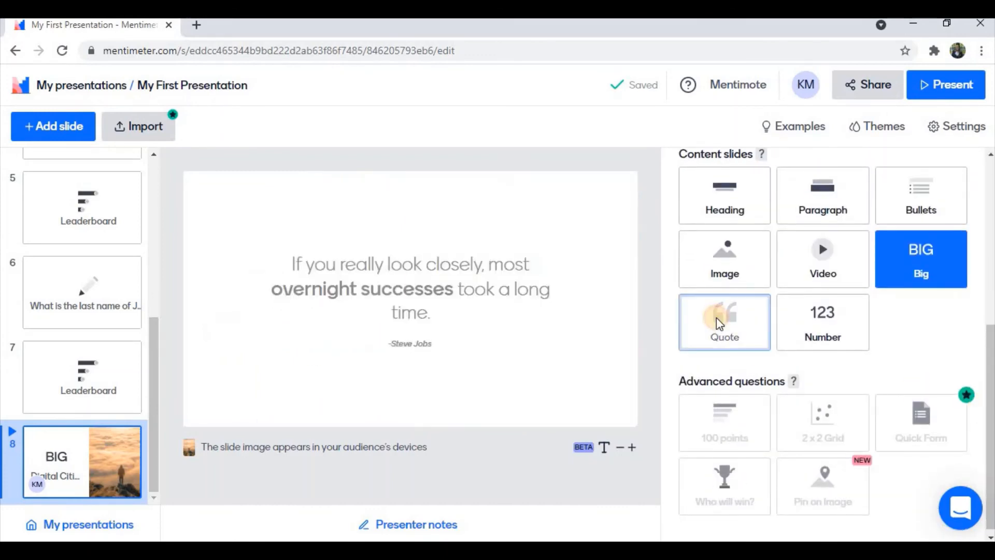
left_click(718, 323)
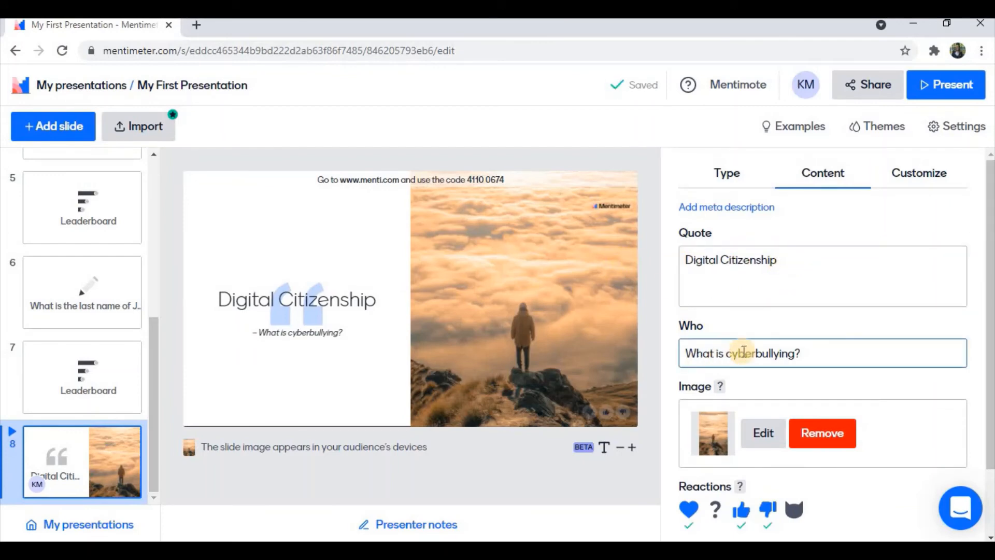
left_click(790, 259)
type("is")
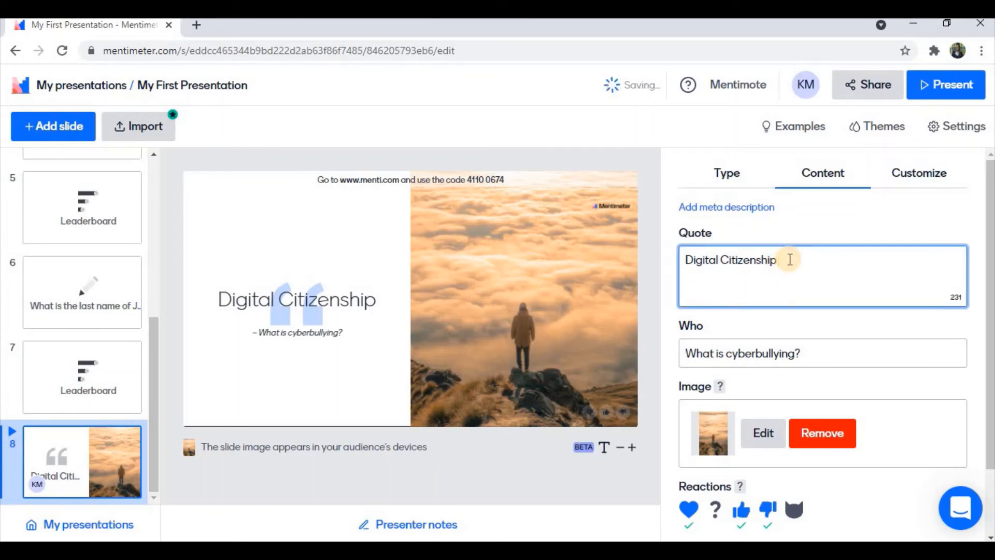
type(" awes")
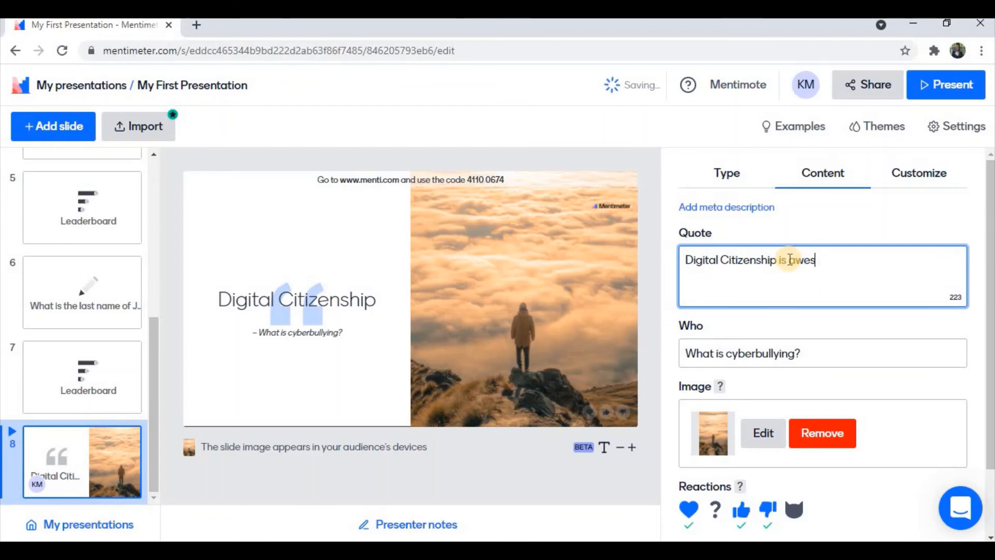
type("ome!")
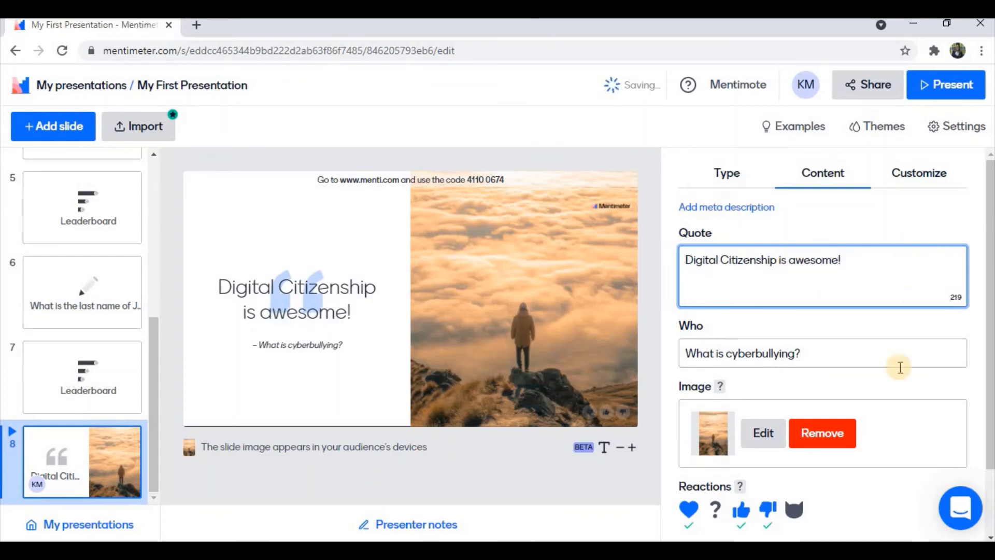
triple_click(696, 345)
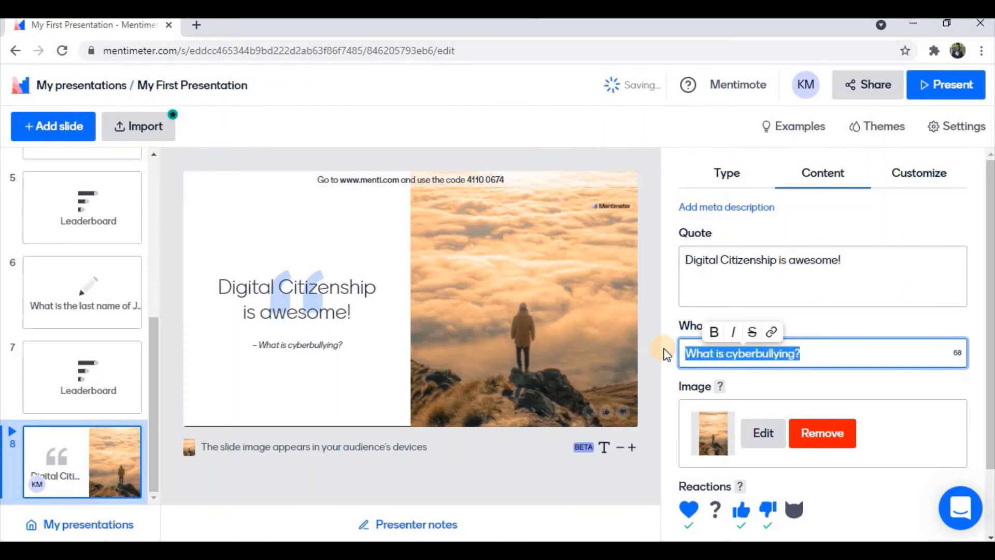
type("K Myers")
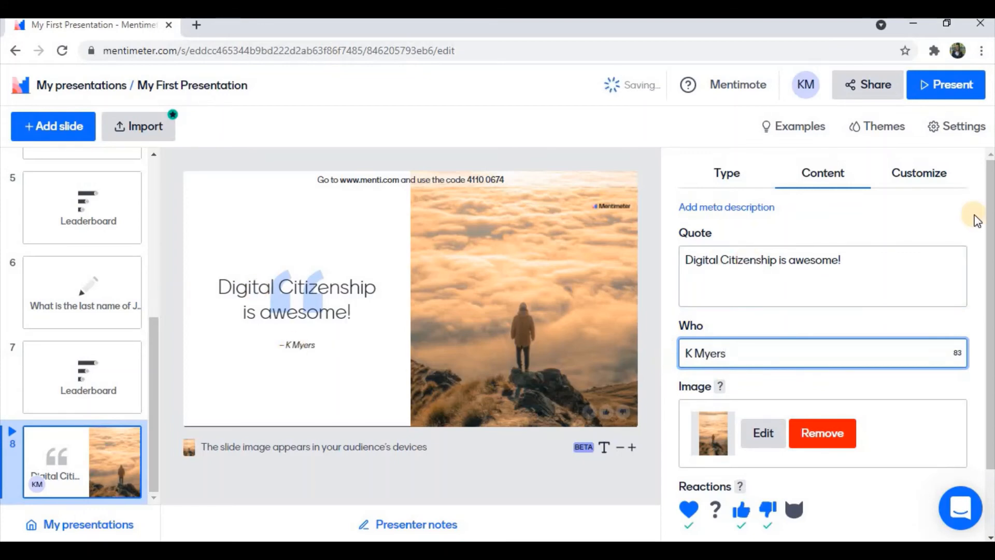
Change the slide to a Number content slide and replace its What text with "What is the purpose of this".
left_click(726, 172)
scroll(888, 294, "down", 5)
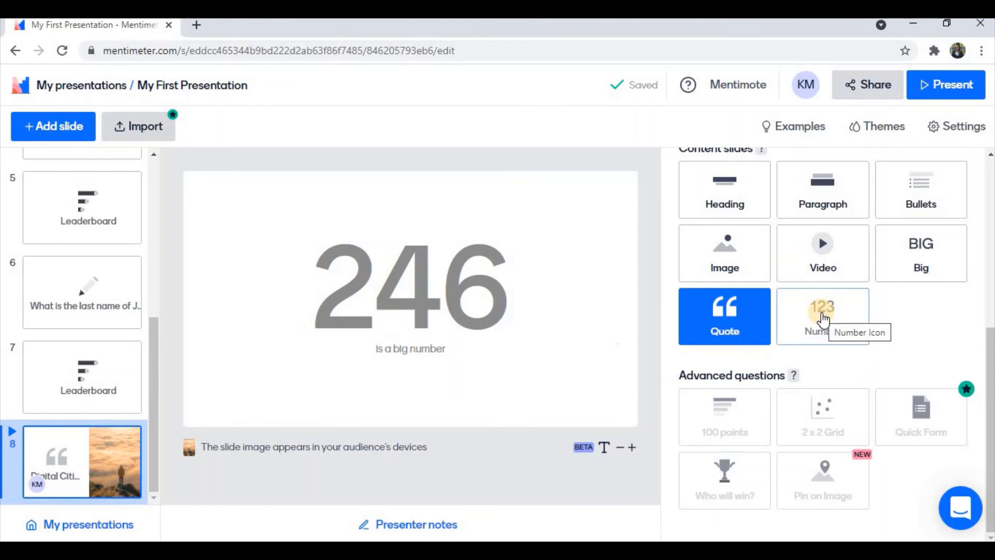
left_click(823, 317)
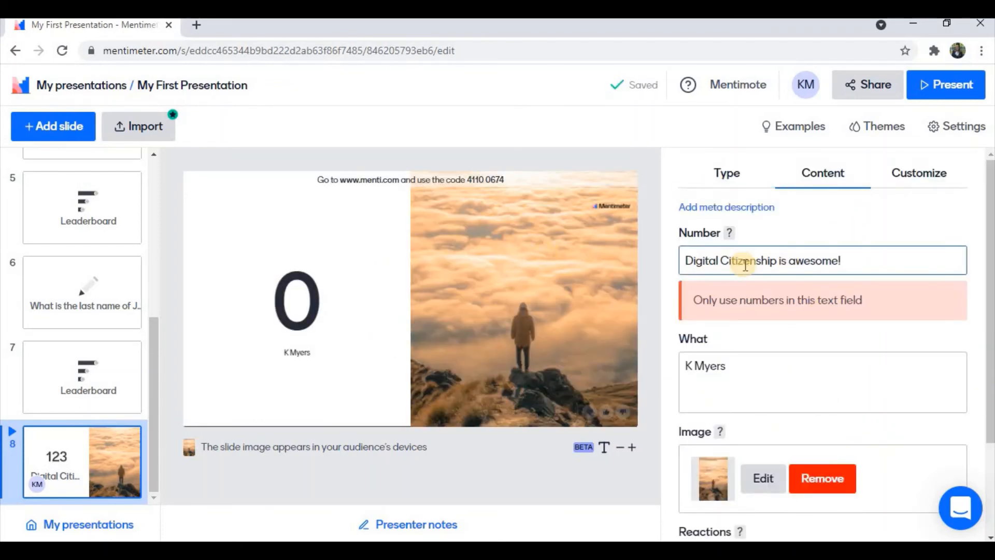
left_click_drag(735, 368, 624, 356)
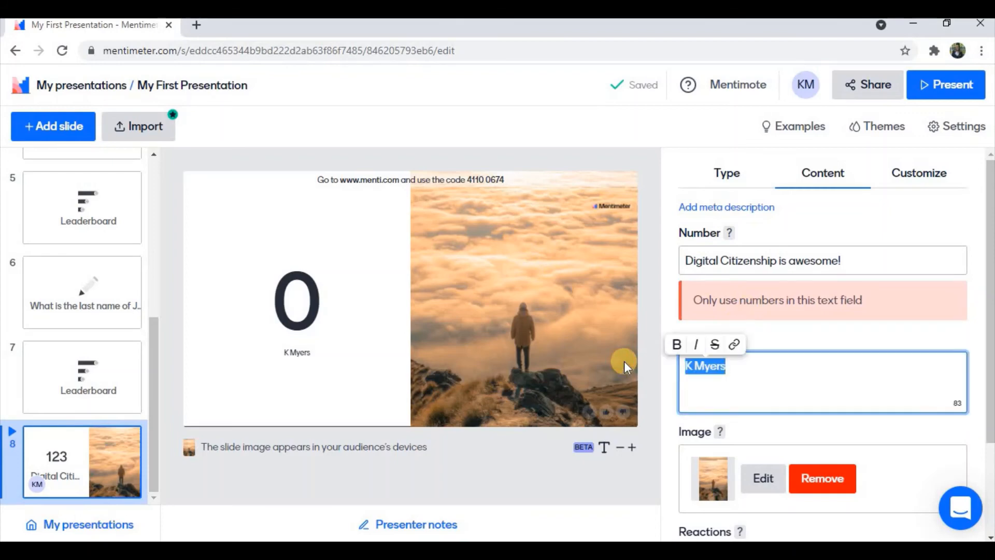
key("BackSpace")
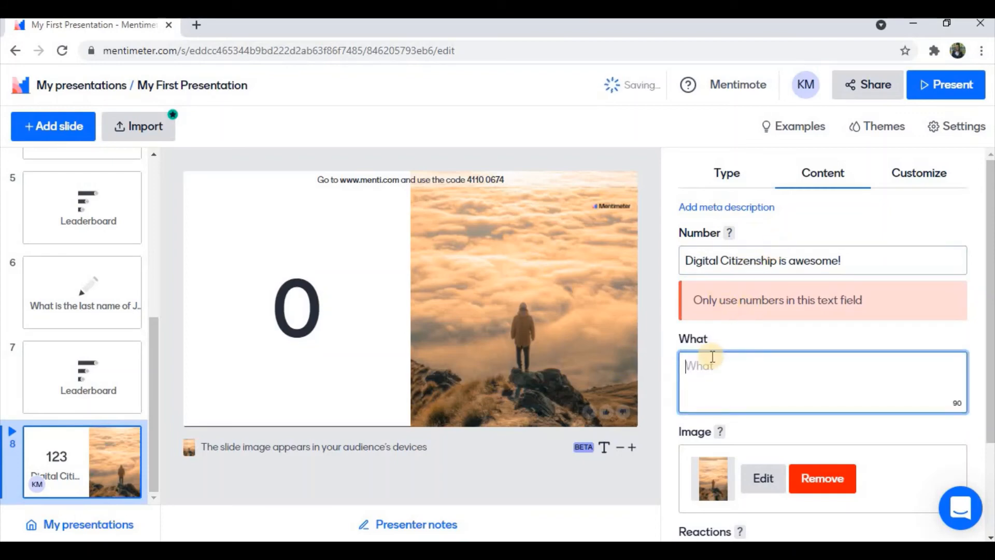
type("What")
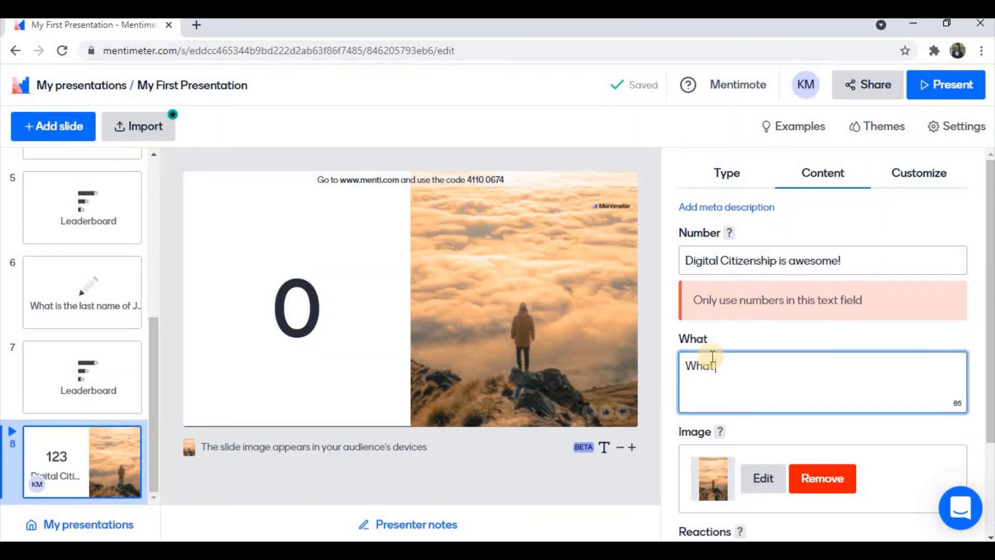
type(" is the pur")
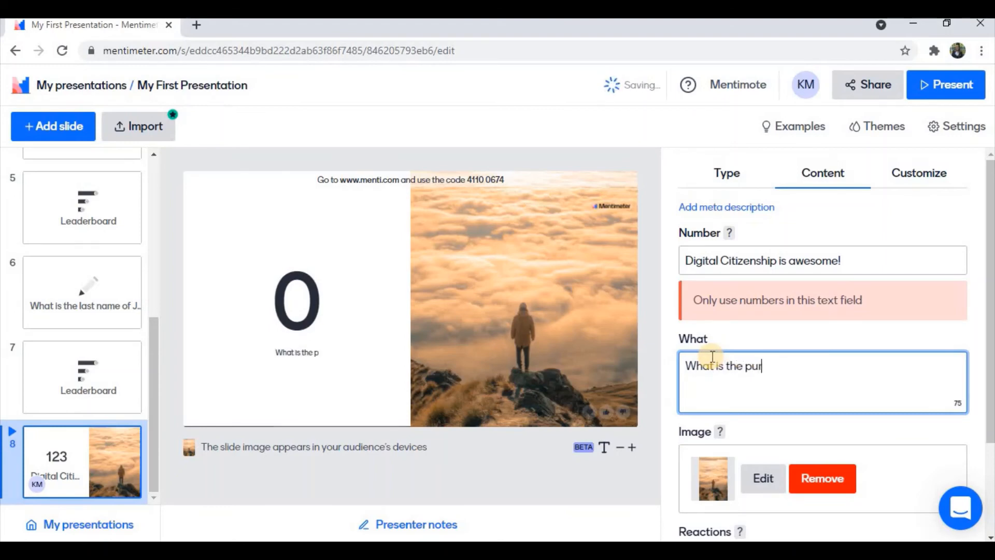
type("pose of this")
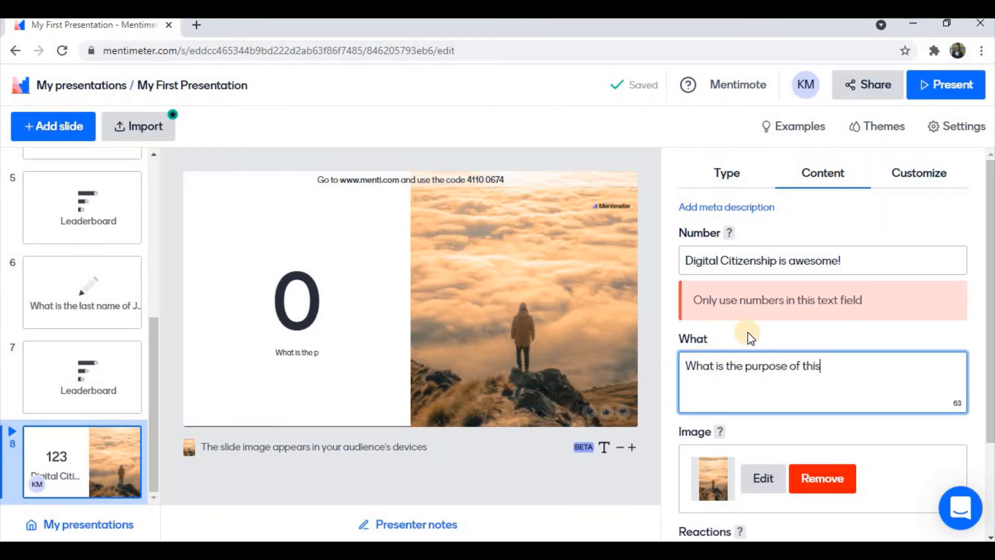
Set the slide's number to 3125 and try adding a thousands comma after the 3.
left_click_drag(850, 259, 634, 250)
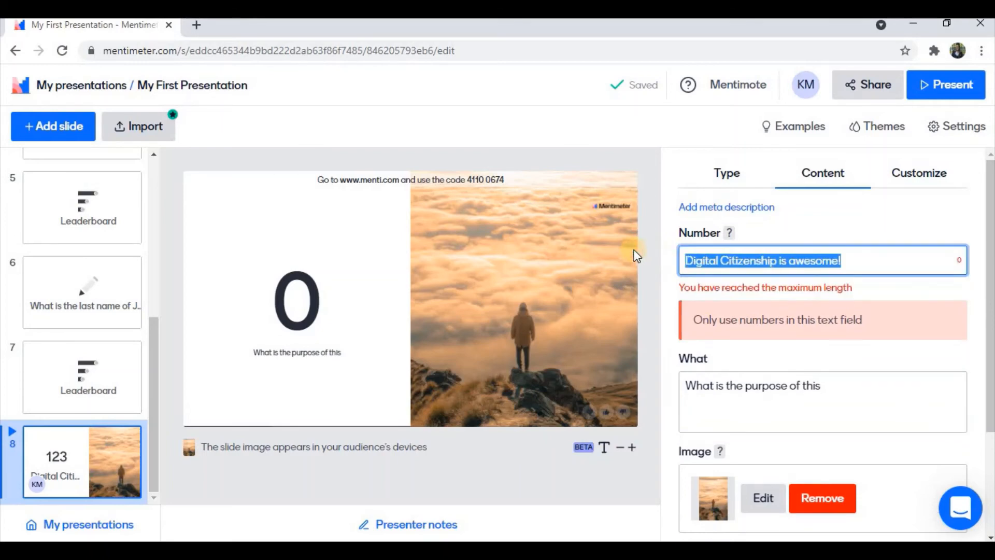
type("3125")
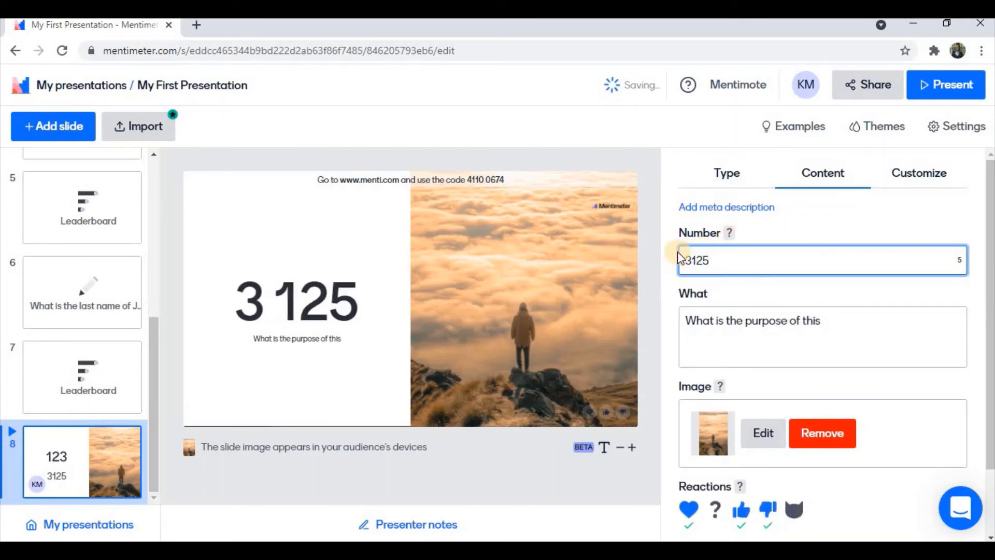
type(",")
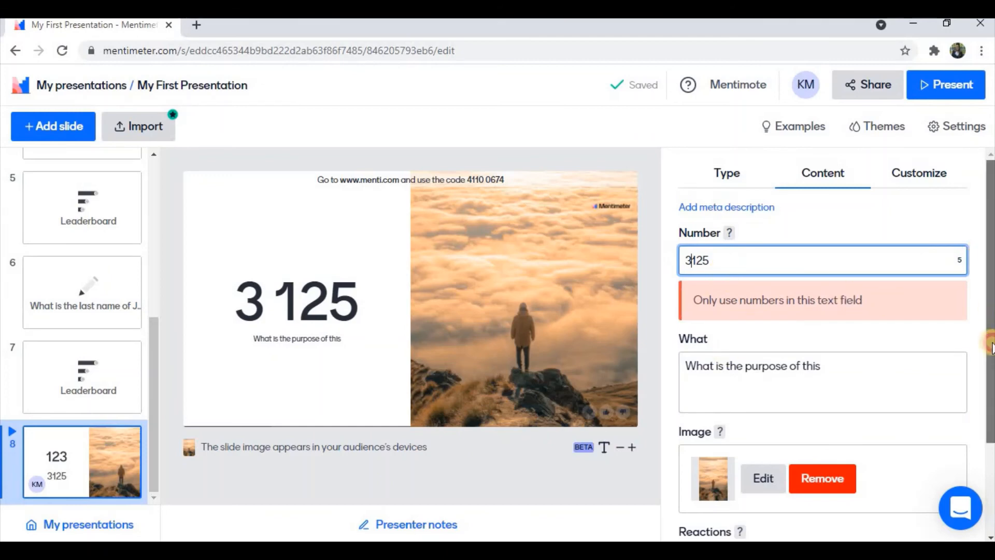
Review the number slide's content settings, the available slide types and the customization options.
scroll(990, 259, "down", 4)
scroll(979, 213, "up", 4)
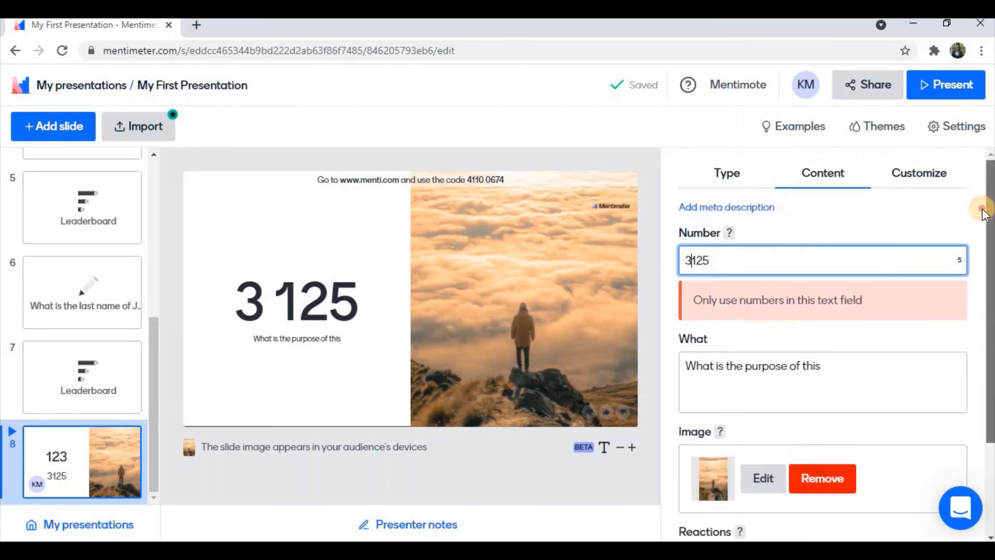
left_click(729, 176)
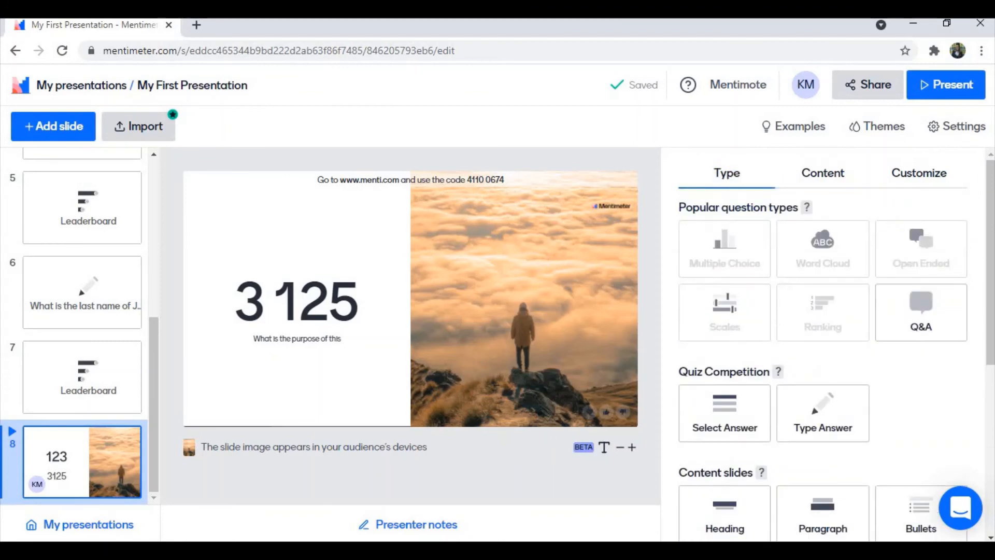
scroll(991, 191, "down", 5)
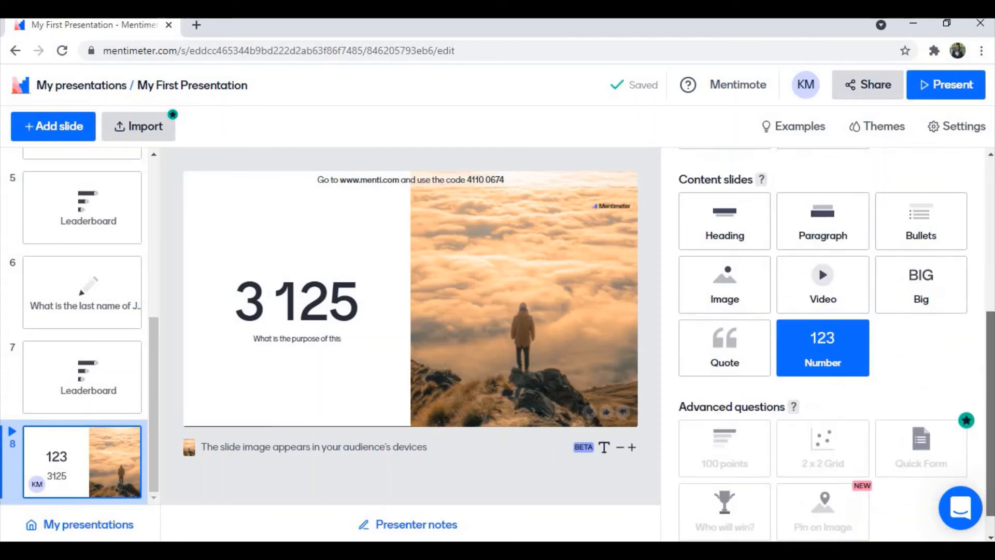
scroll(989, 181, "up", 5)
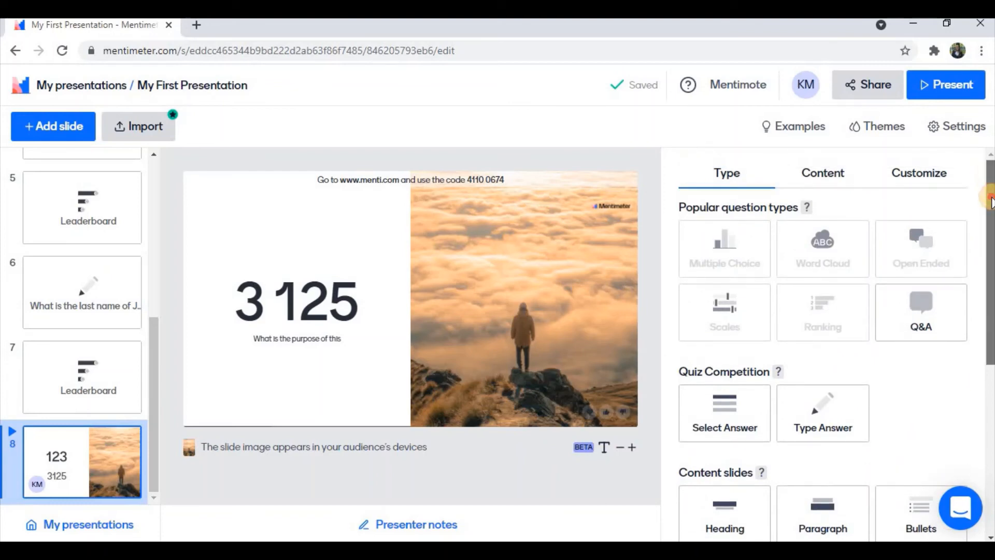
scroll(990, 182, "down", 5)
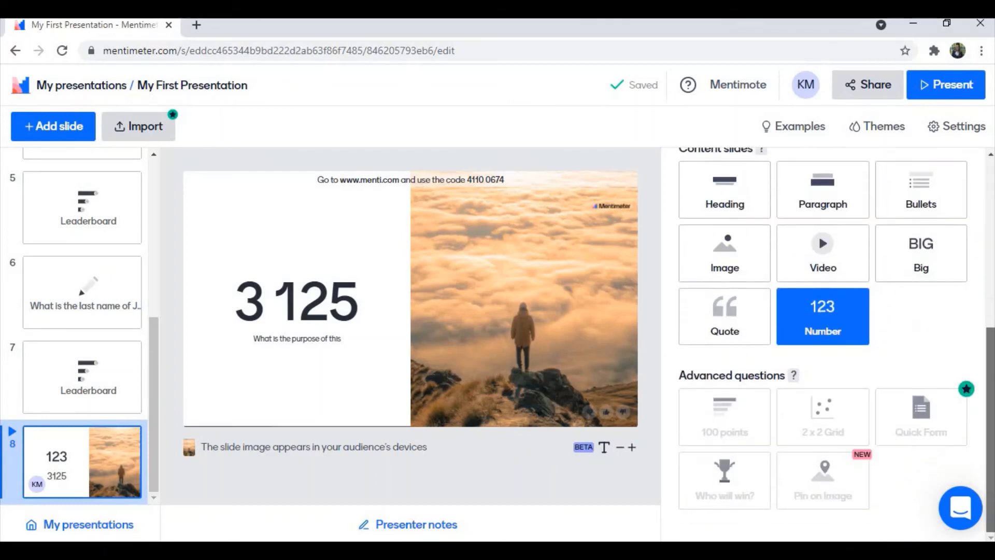
scroll(981, 197, "up", 5)
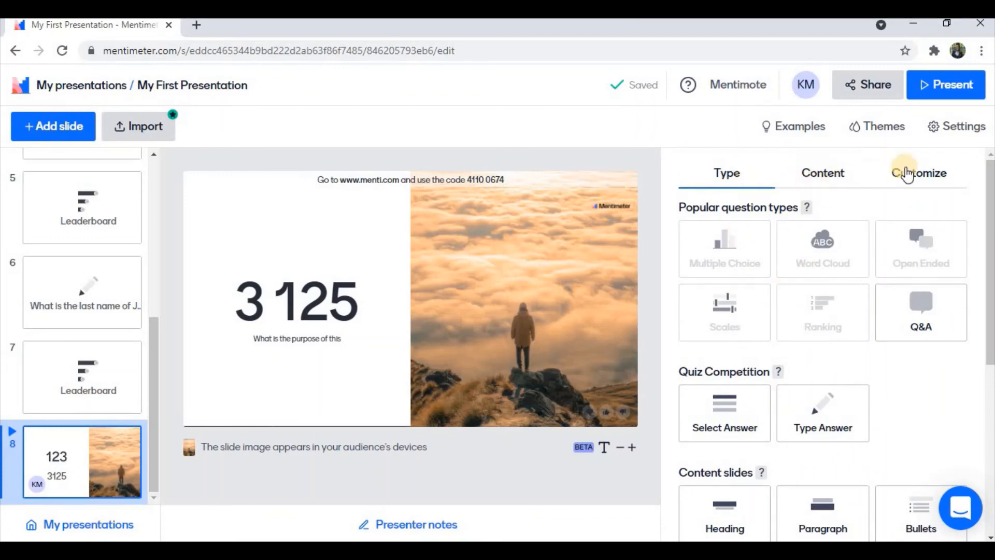
left_click(923, 180)
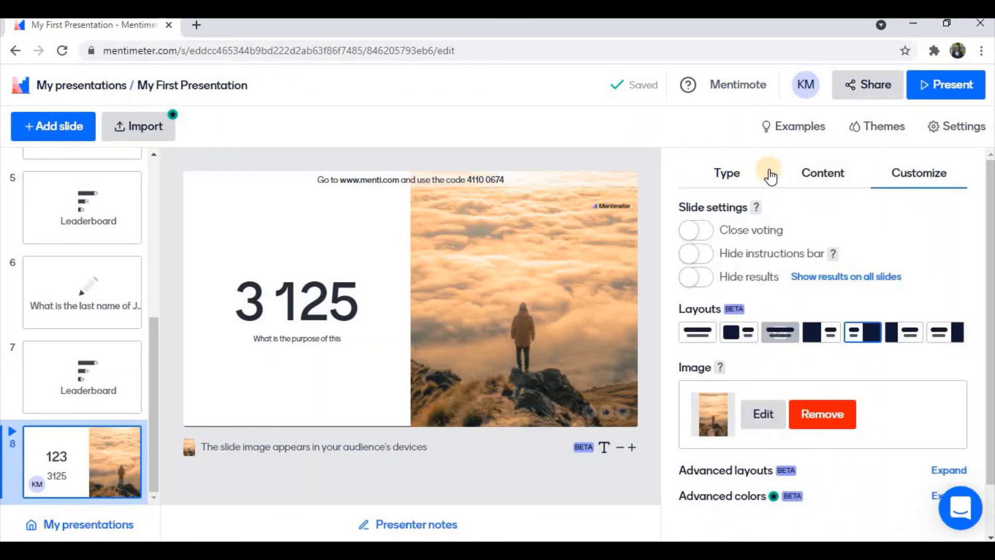
left_click(725, 175)
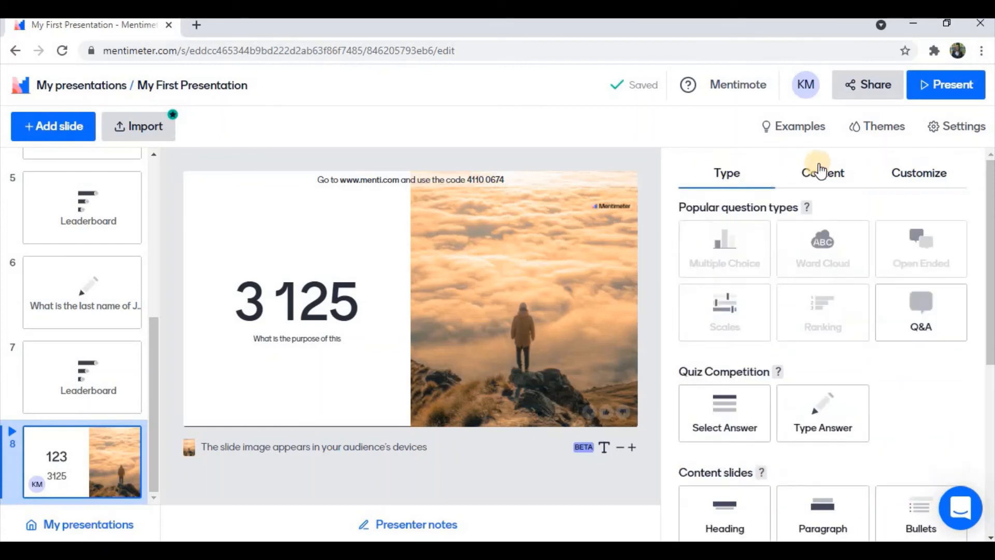
Try several layouts for the number slide, including the full background image, and settle on the framed image beside the number.
left_click(919, 174)
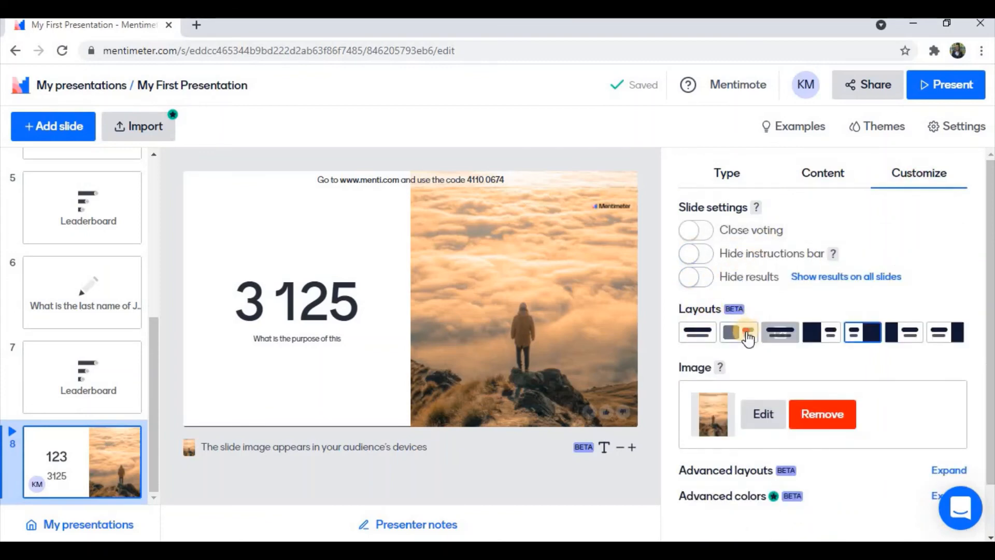
left_click(748, 338)
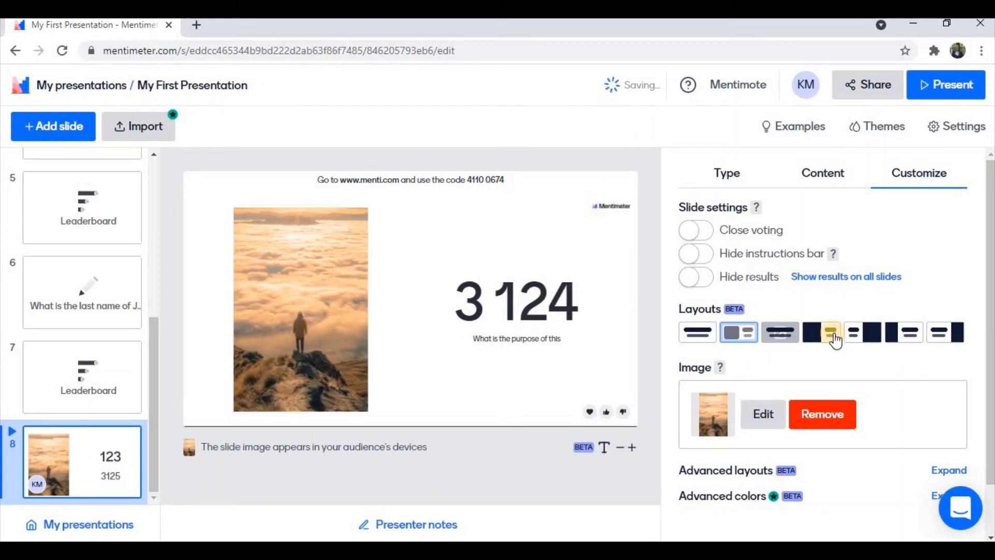
left_click(904, 331)
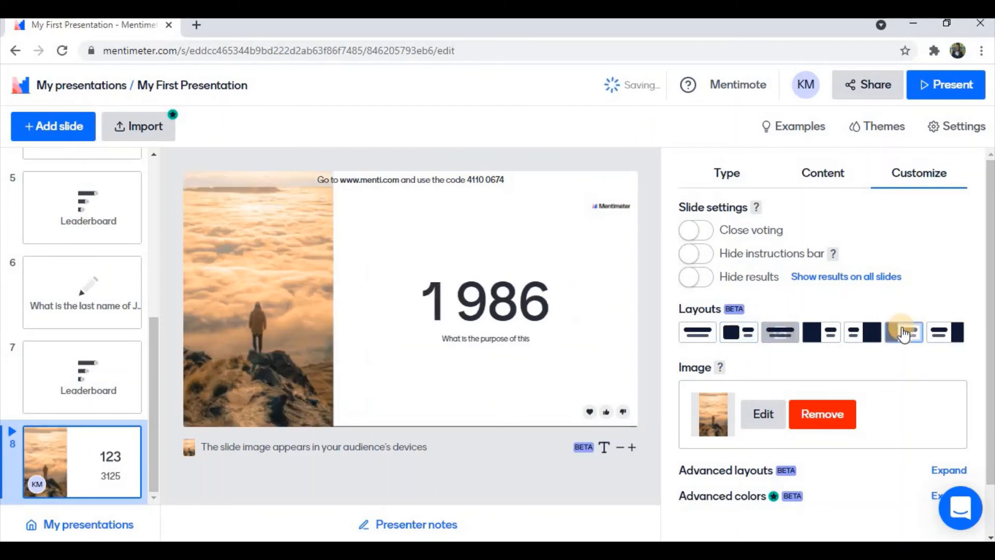
left_click(851, 333)
left_click(796, 340)
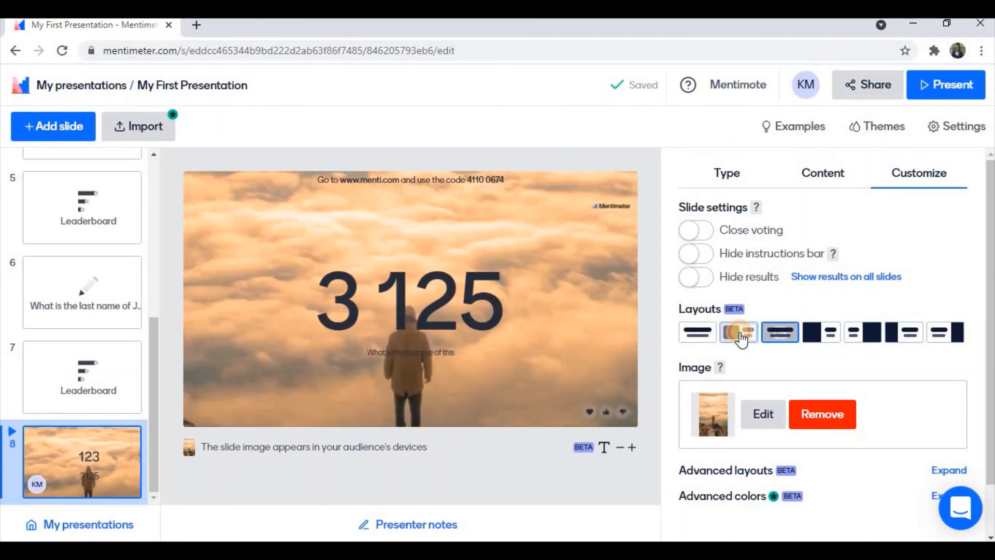
left_click(741, 334)
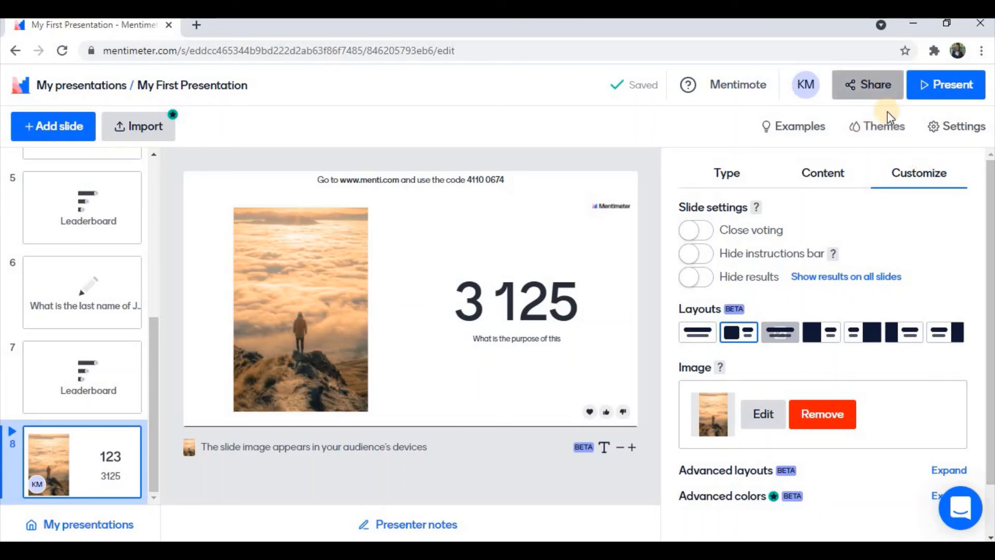
Apply the Menti Dark theme to the presentation and look through the remaining themes.
left_click(880, 130)
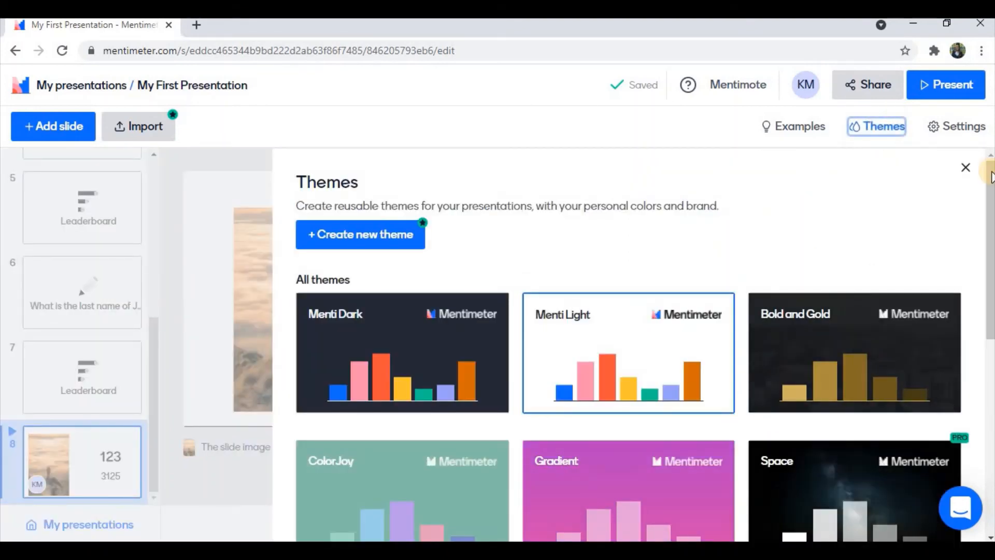
left_click_drag(990, 176, 990, 209)
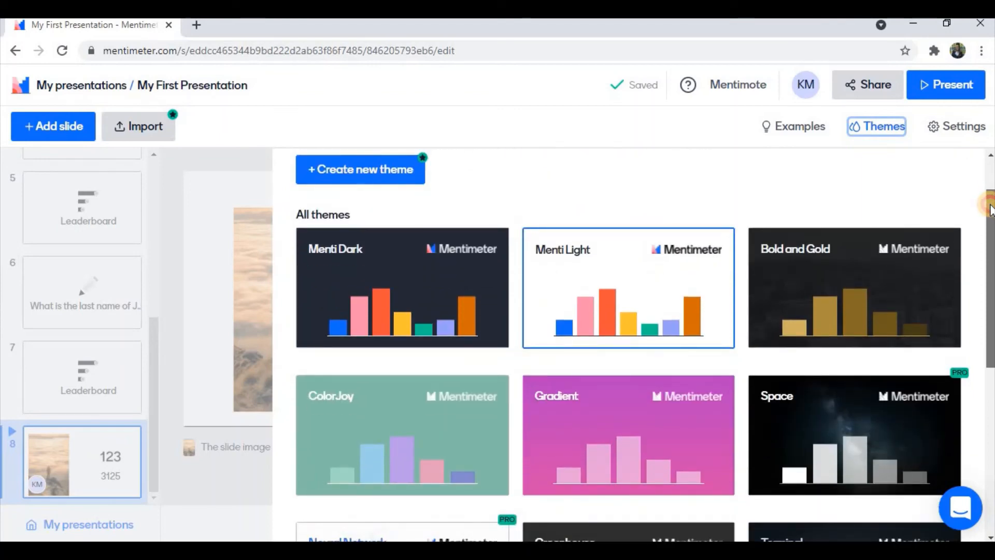
mouse_move(990, 210)
left_mouse_down()
mouse_move(991, 365)
mouse_move(985, 176)
mouse_move(990, 218)
left_mouse_up()
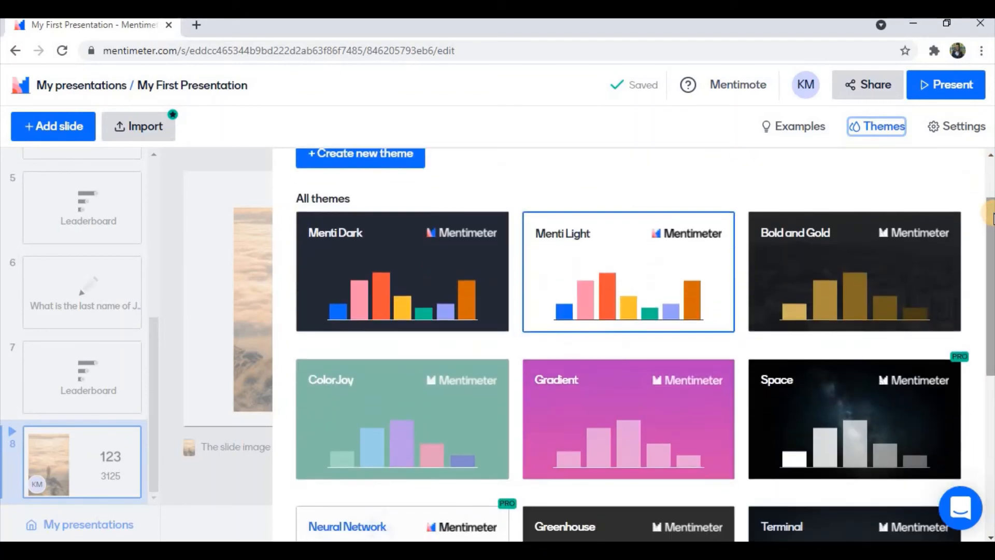
left_click(443, 282)
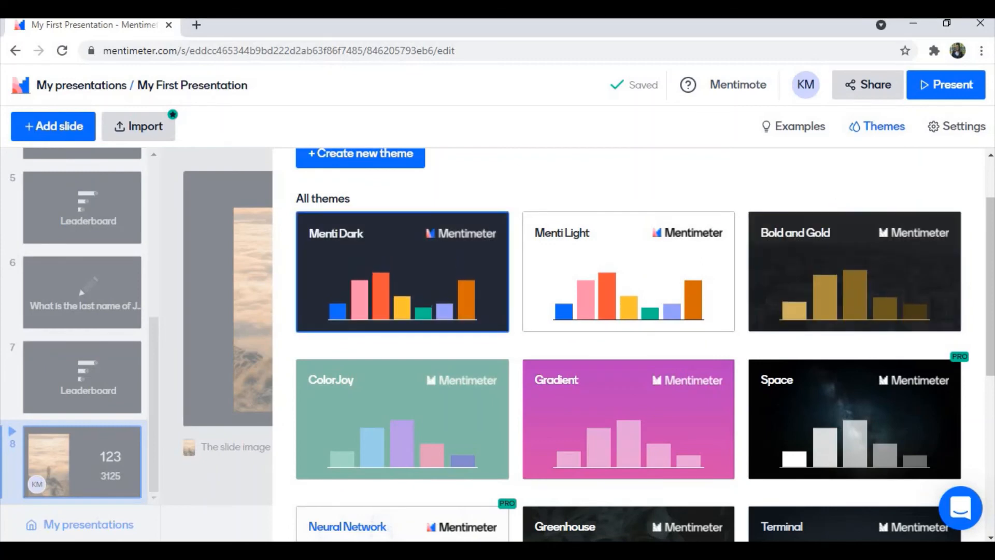
left_click_drag(991, 290, 989, 447)
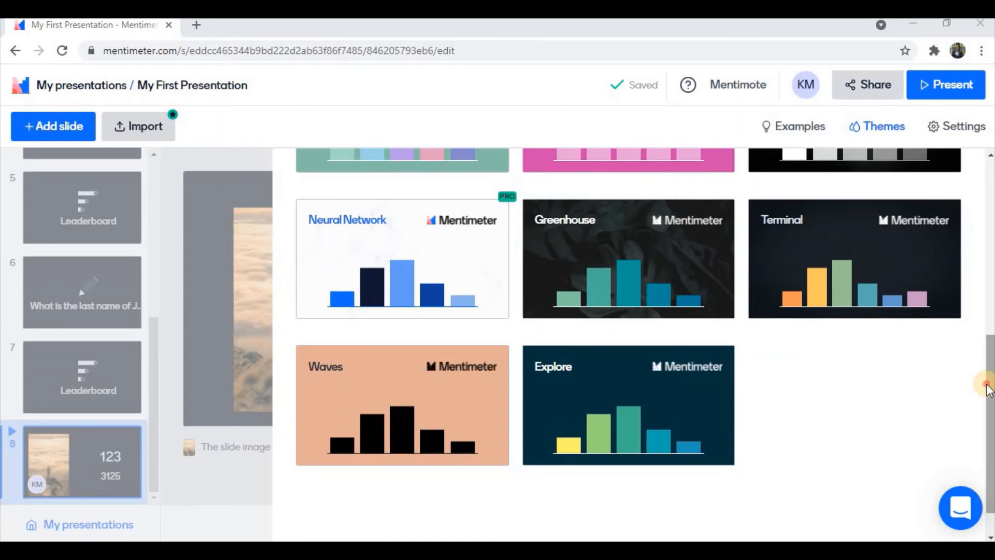
Close the theme gallery and check how the Menti Dark theme looks on the slides.
left_click_drag(990, 384, 991, 216)
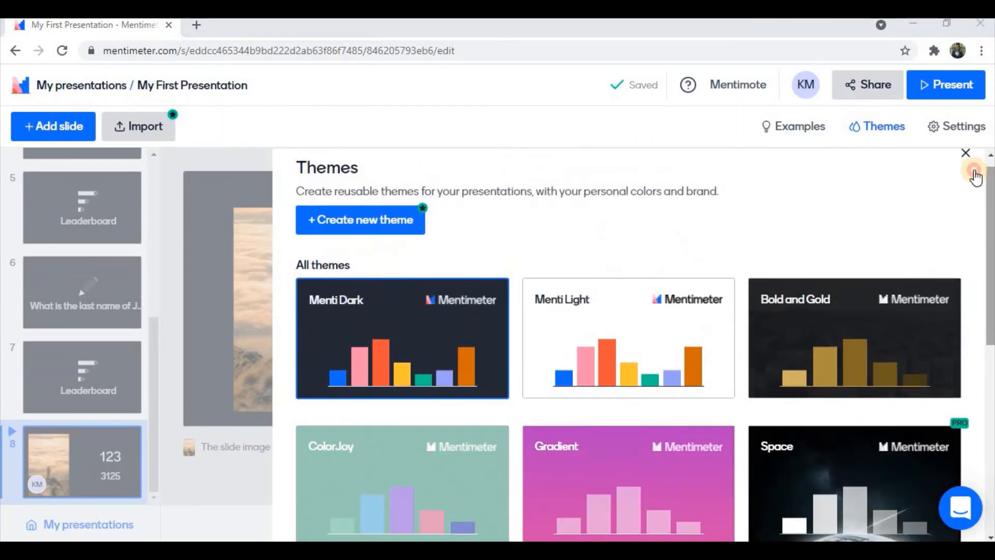
left_click(967, 155)
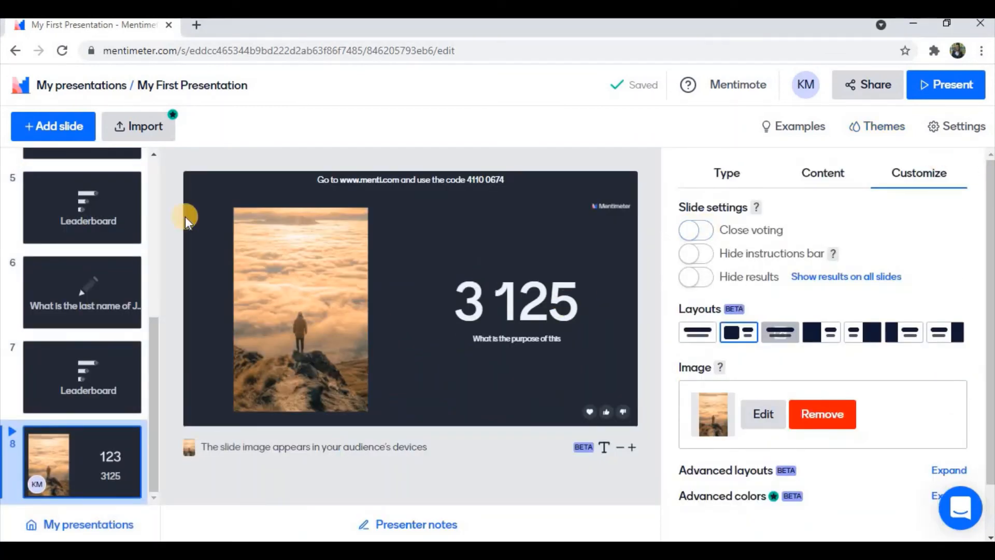
left_click_drag(154, 359, 158, 431)
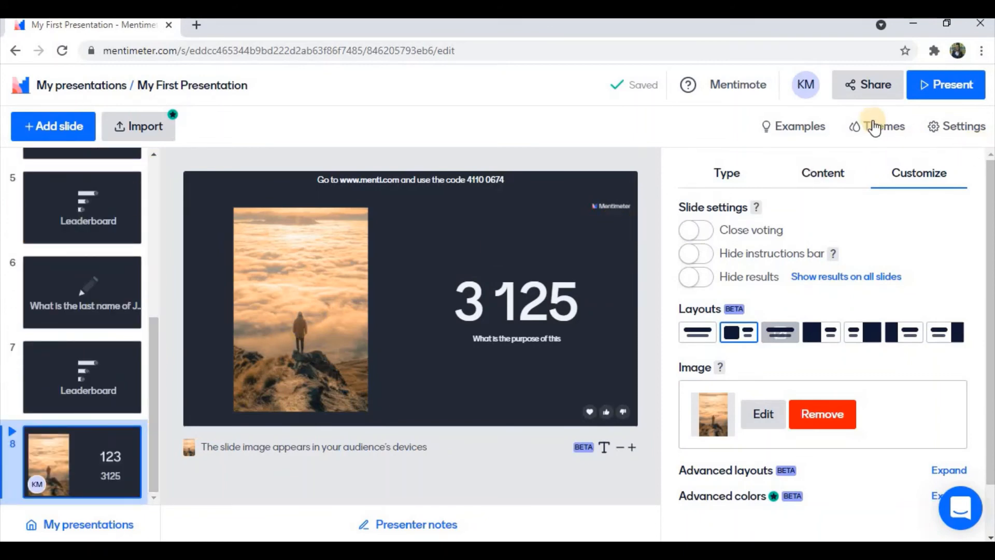
Try the Gradient theme on the presentation, apply the ColorJoy theme instead and return to the slide editor.
left_click(893, 134)
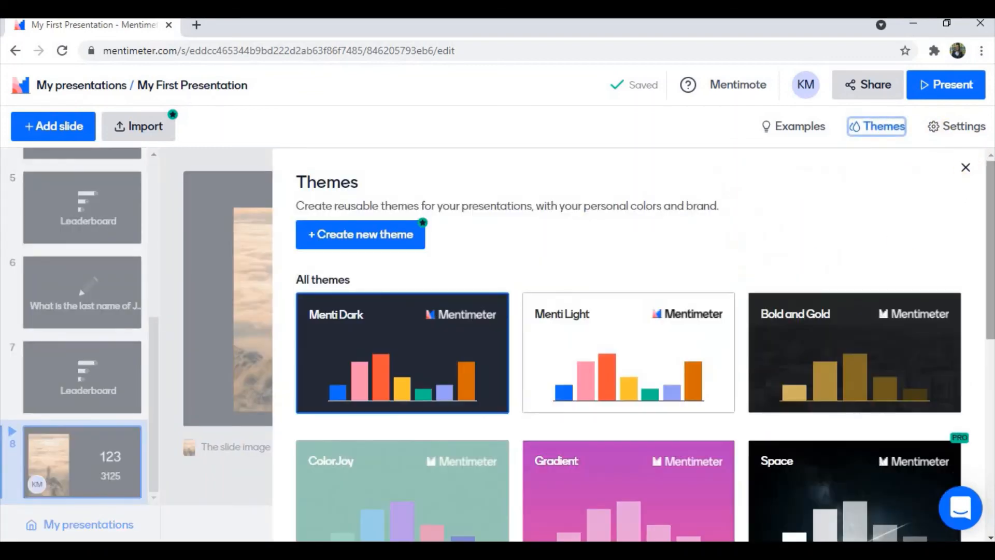
scroll(991, 282, "down", 2)
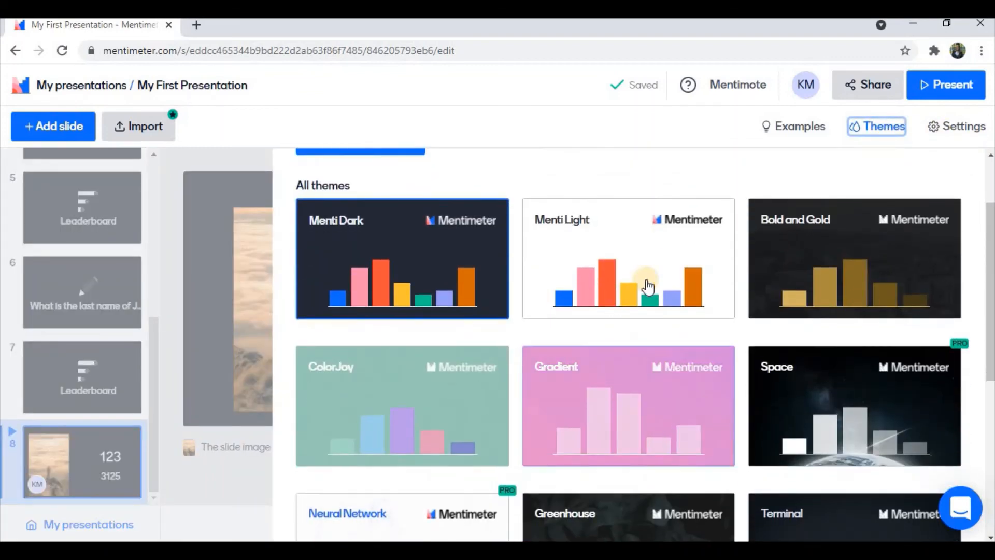
left_click(601, 424)
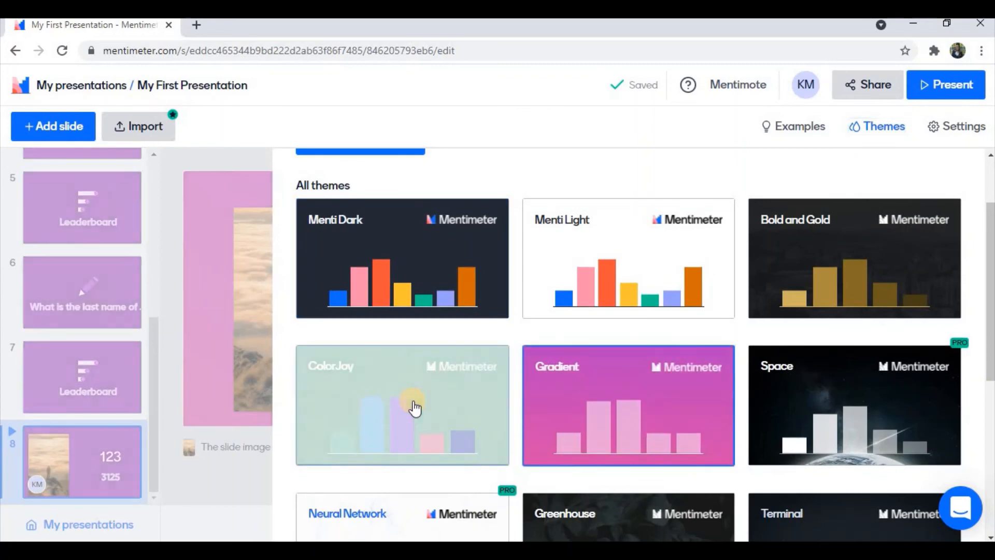
left_click(413, 406)
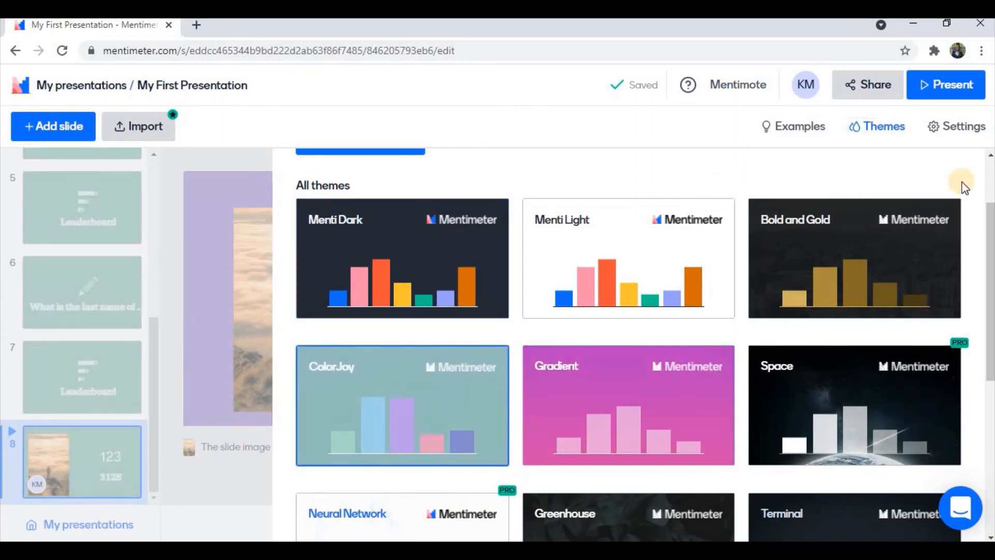
left_click(990, 182)
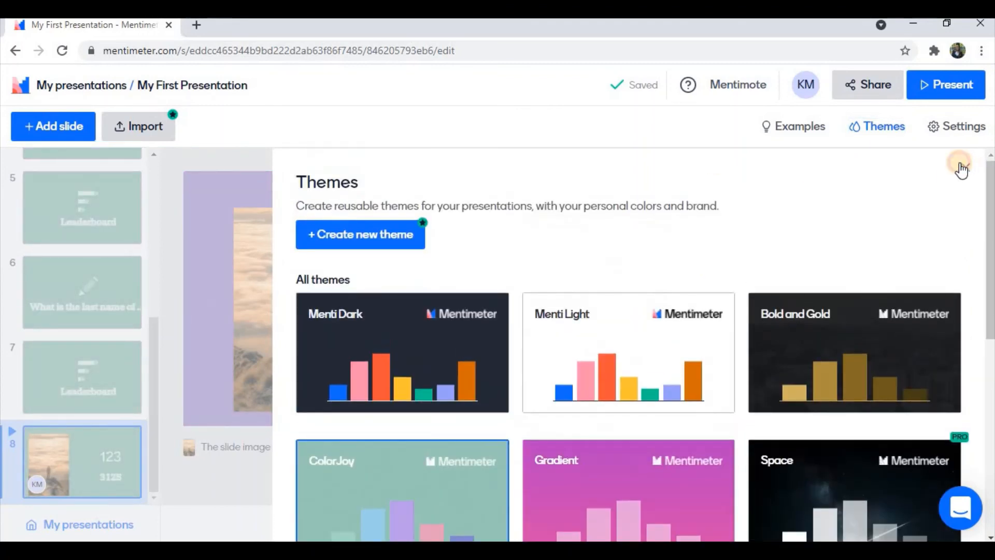
left_click(222, 267)
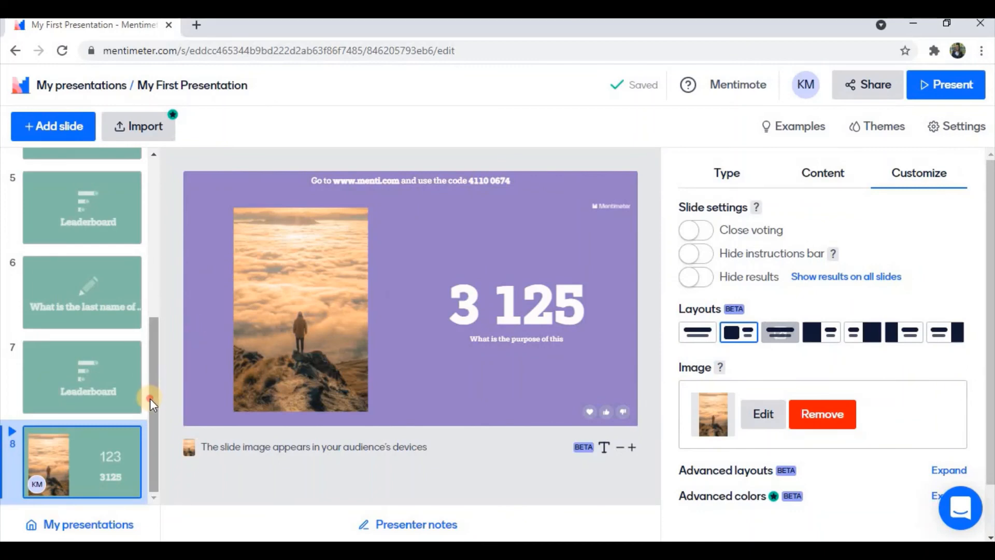
Open slide 2 about digital citizenship and look over the slides in the ColorJoy theme.
left_click_drag(150, 397, 148, 265)
left_click(102, 257)
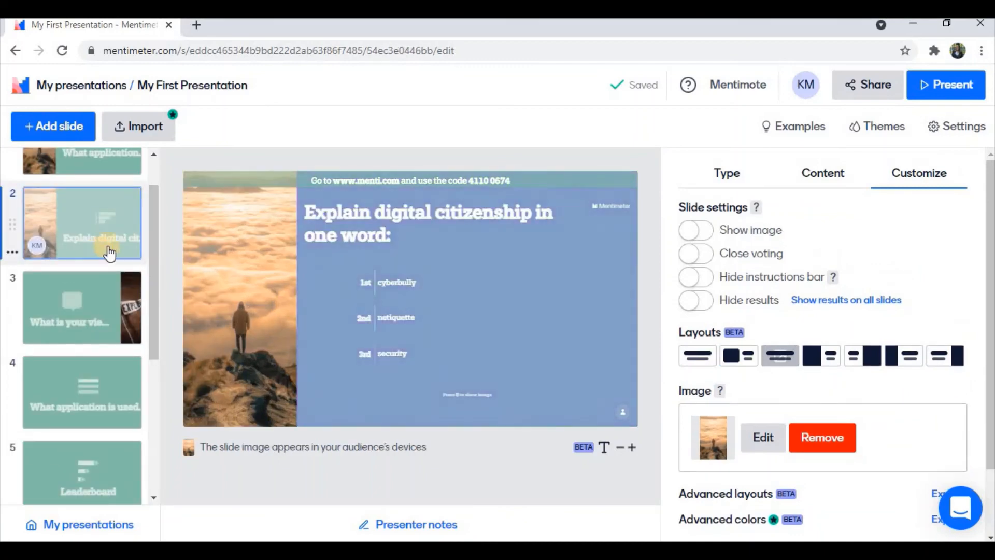
left_click_drag(153, 269, 147, 395)
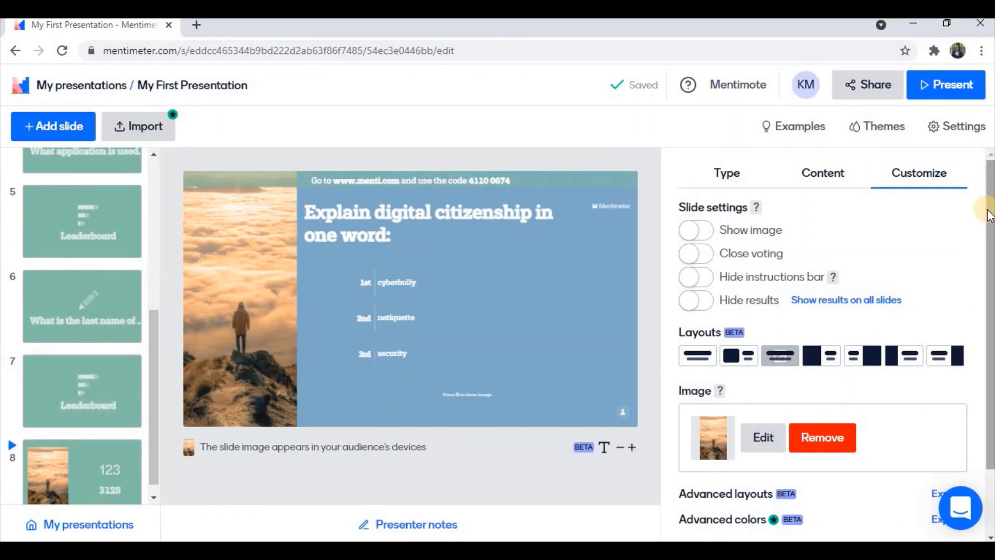
Expand the advanced layouts of the digital citizenship slide, examine the alignment and layout options, and collapse them again.
left_click_drag(991, 233, 991, 309)
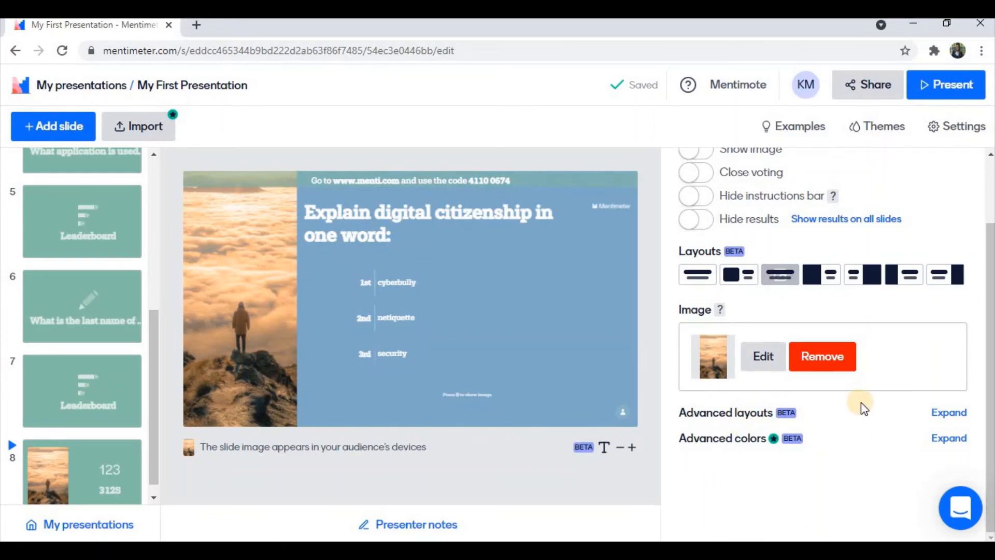
left_click(939, 414)
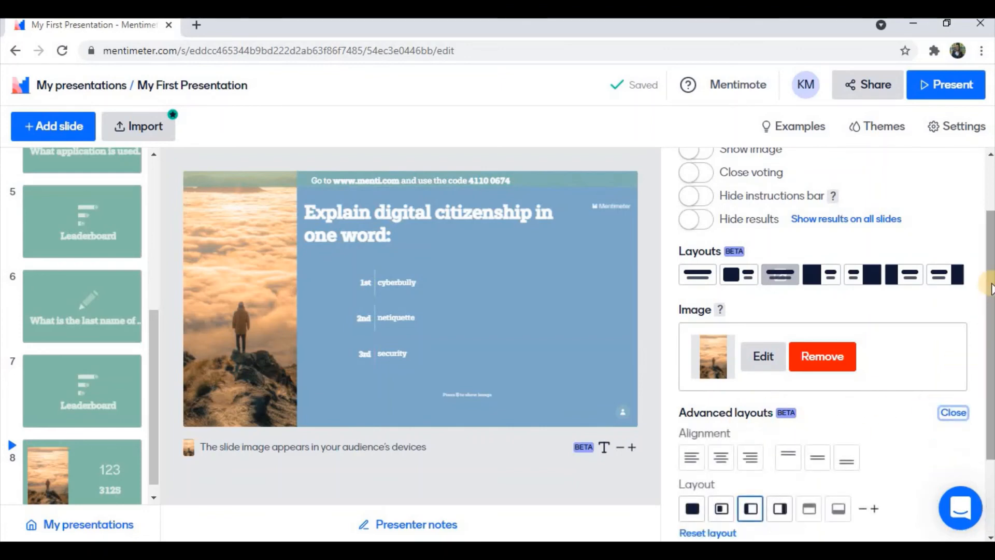
left_click_drag(987, 316, 989, 363)
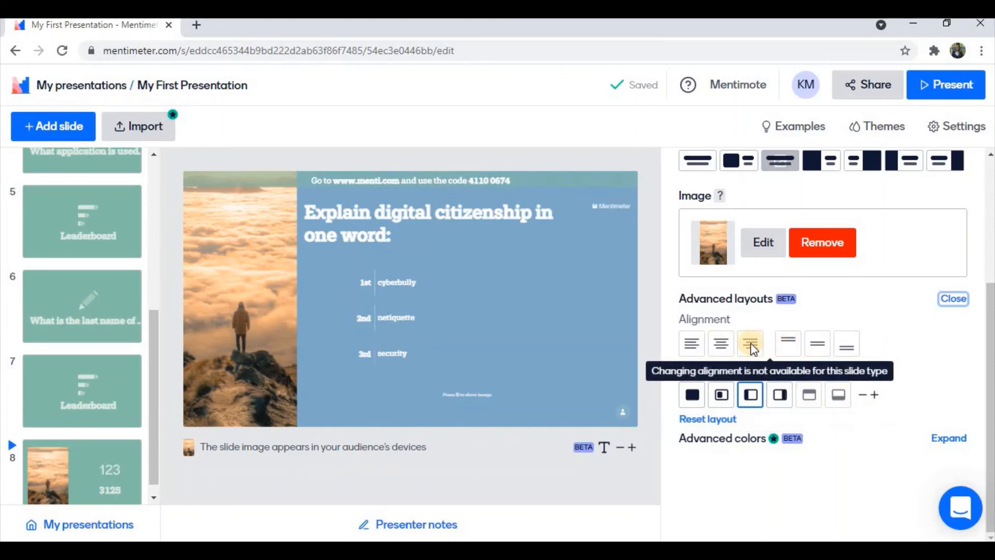
left_click(955, 299)
scroll(987, 169, "up", 5)
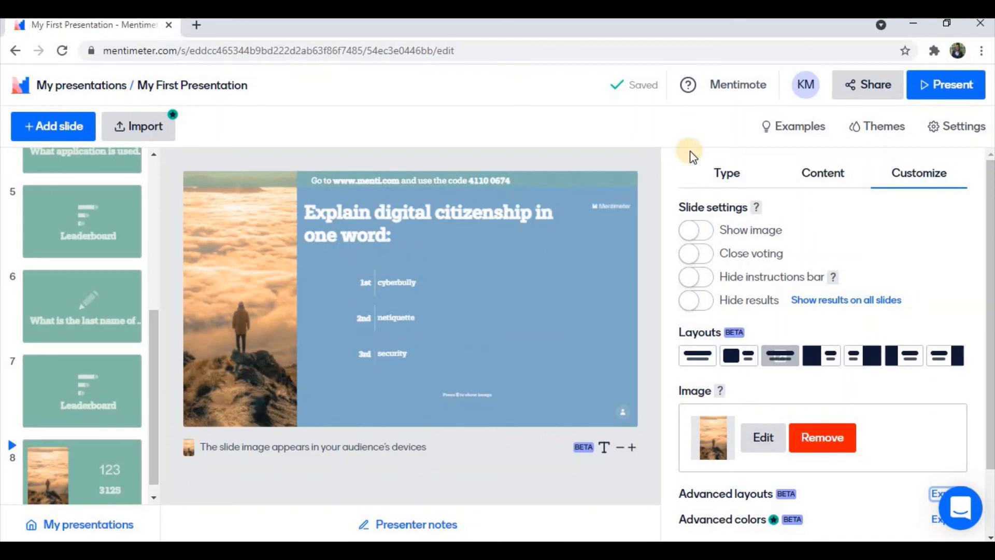
Review the presentation's share options for audience participation and for access to the live results.
left_click(874, 89)
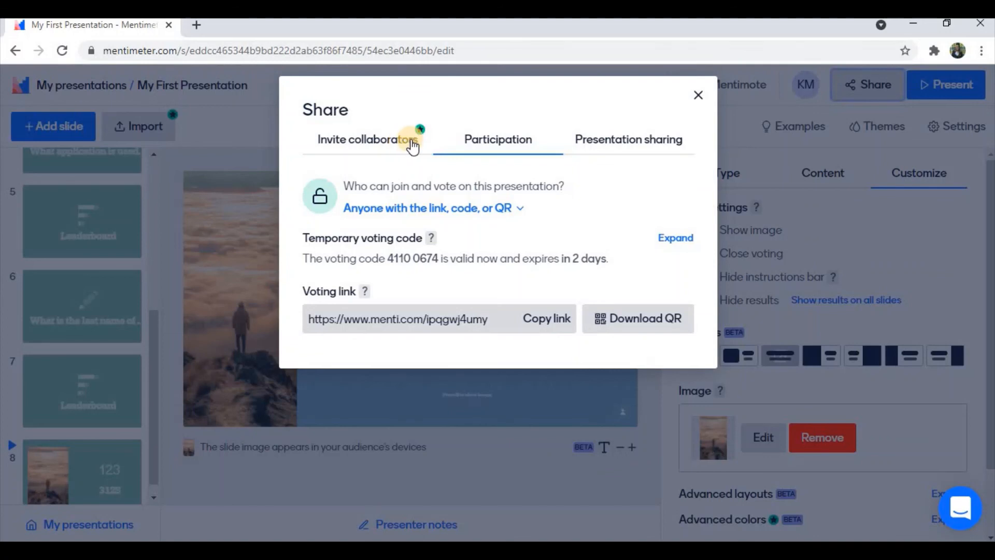
left_click(620, 141)
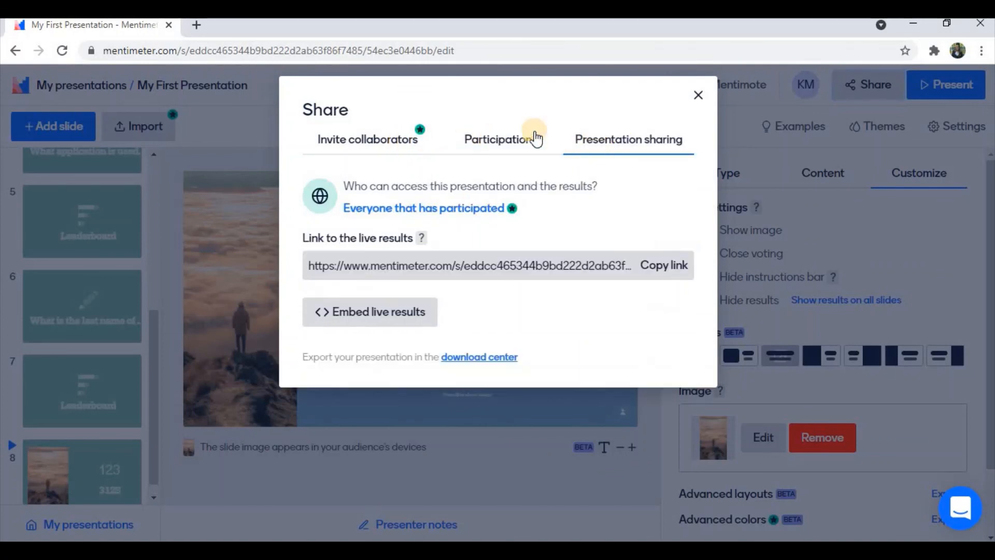
left_click(498, 140)
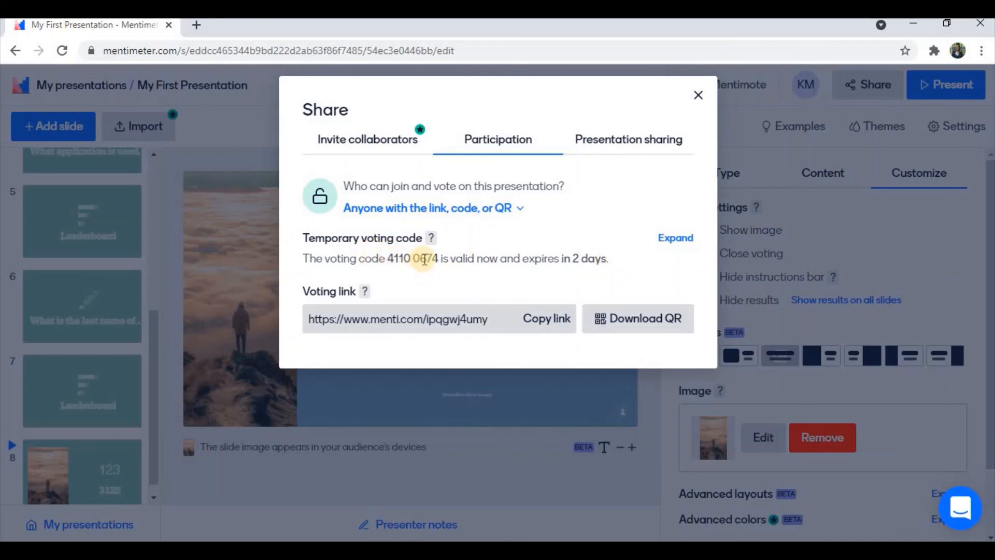
left_click(633, 142)
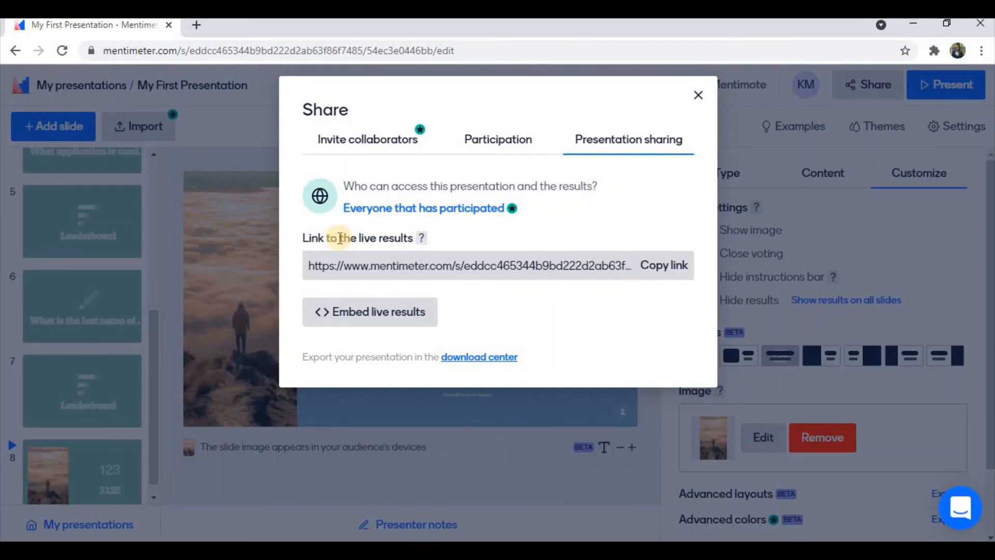
left_click(519, 148)
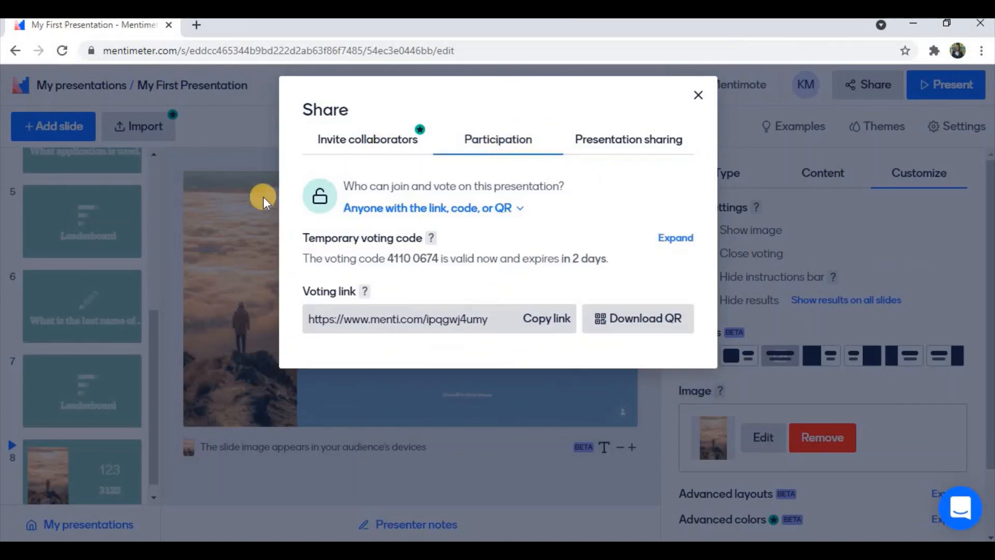
left_click(633, 147)
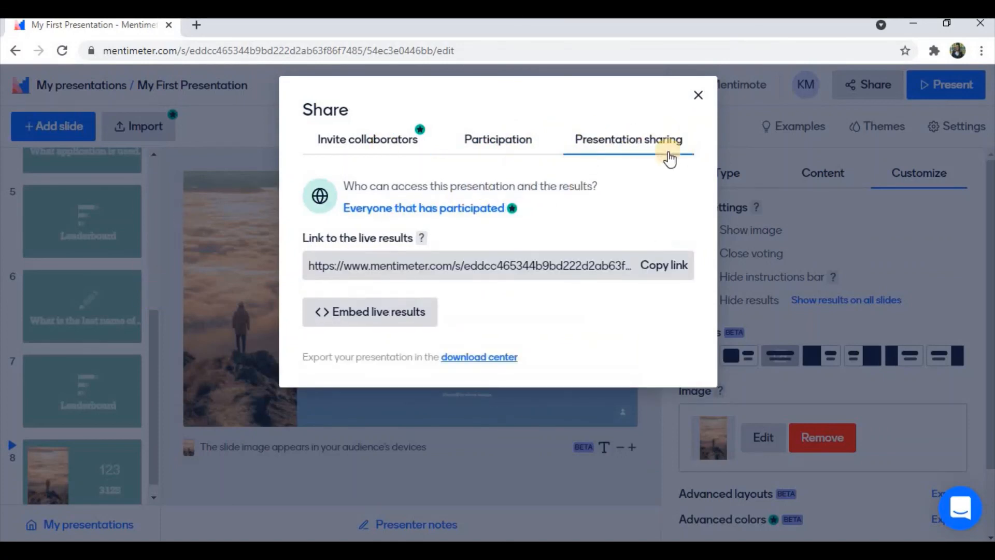
left_click(699, 96)
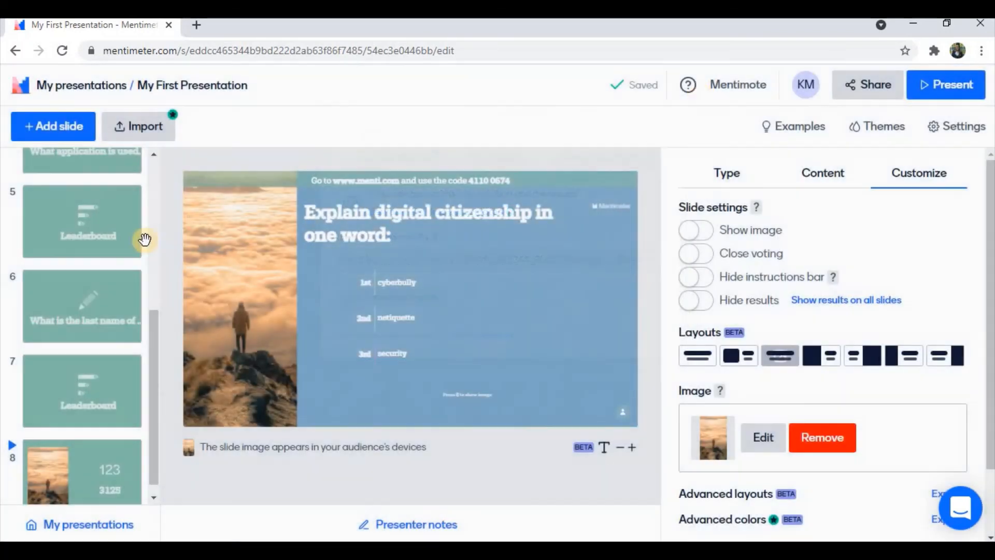
Present the quiz from slide 1 in full screen, check its display and return to the editor.
left_click_drag(155, 359, 143, 171)
left_click(102, 183)
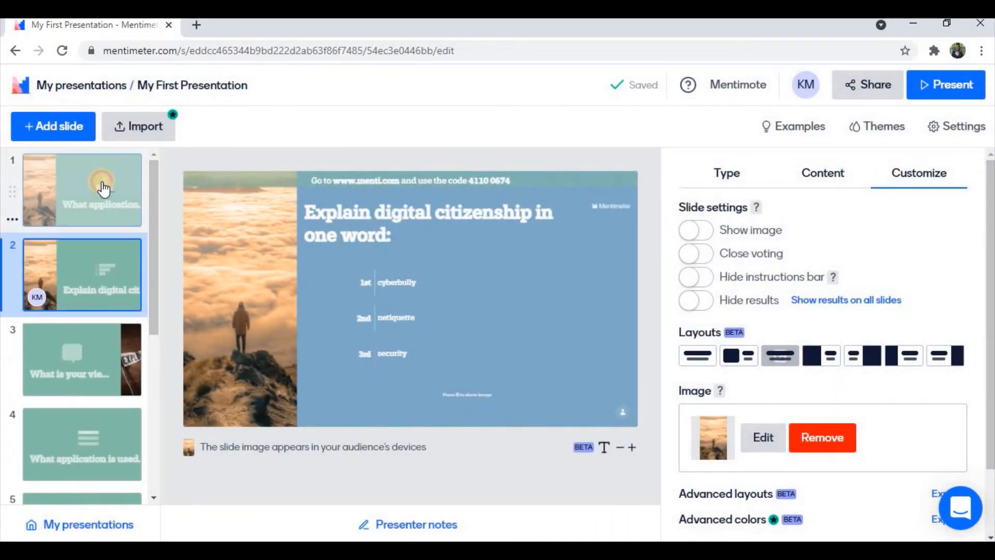
left_click(944, 88)
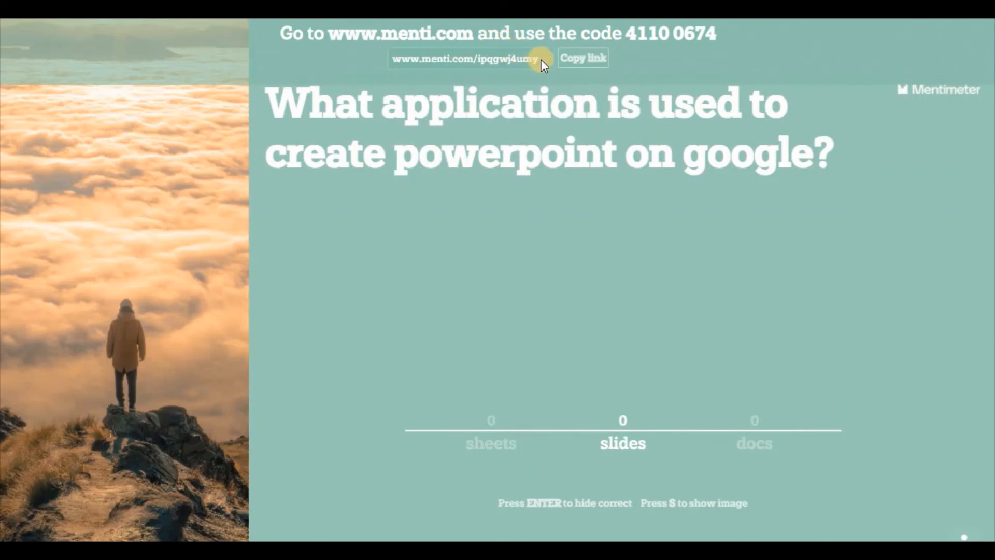
key("Escape")
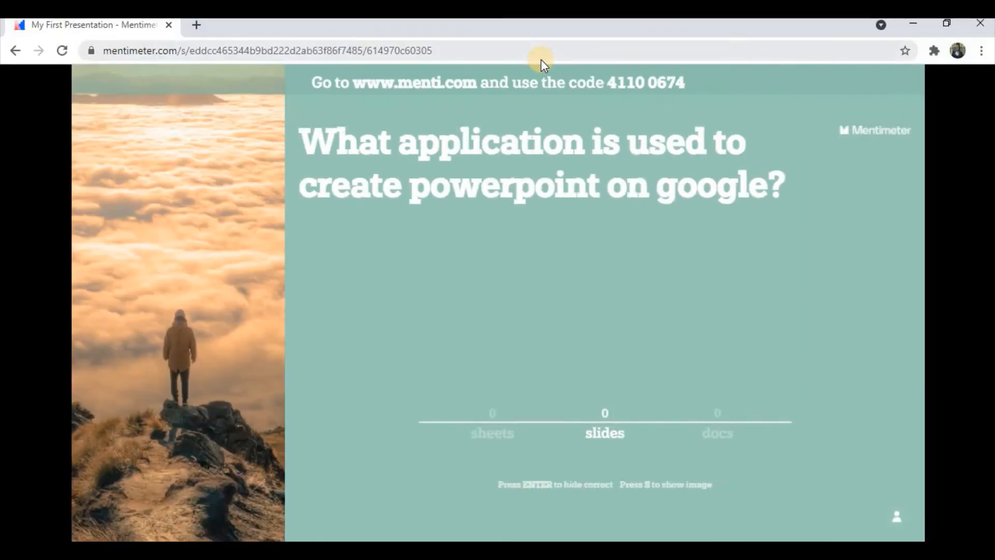
key("Escape")
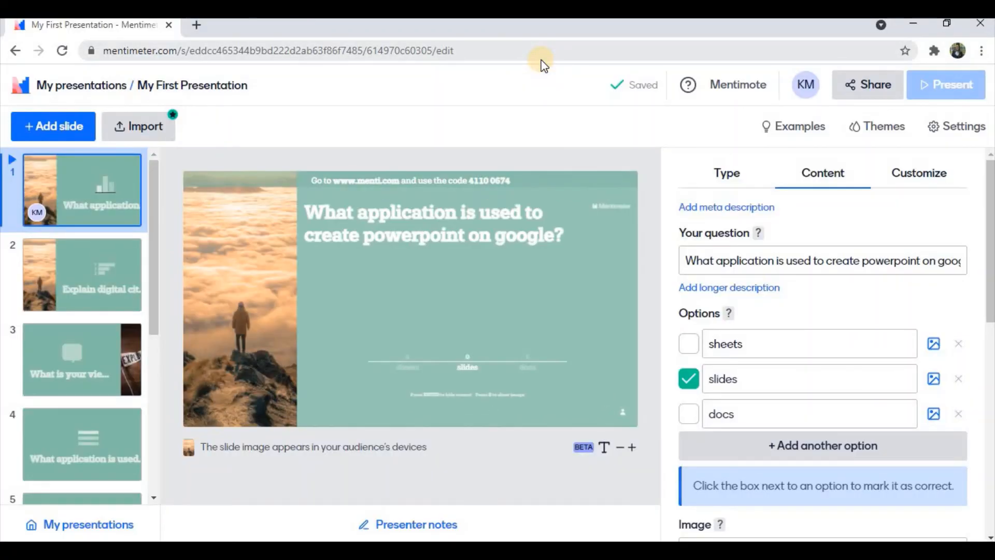